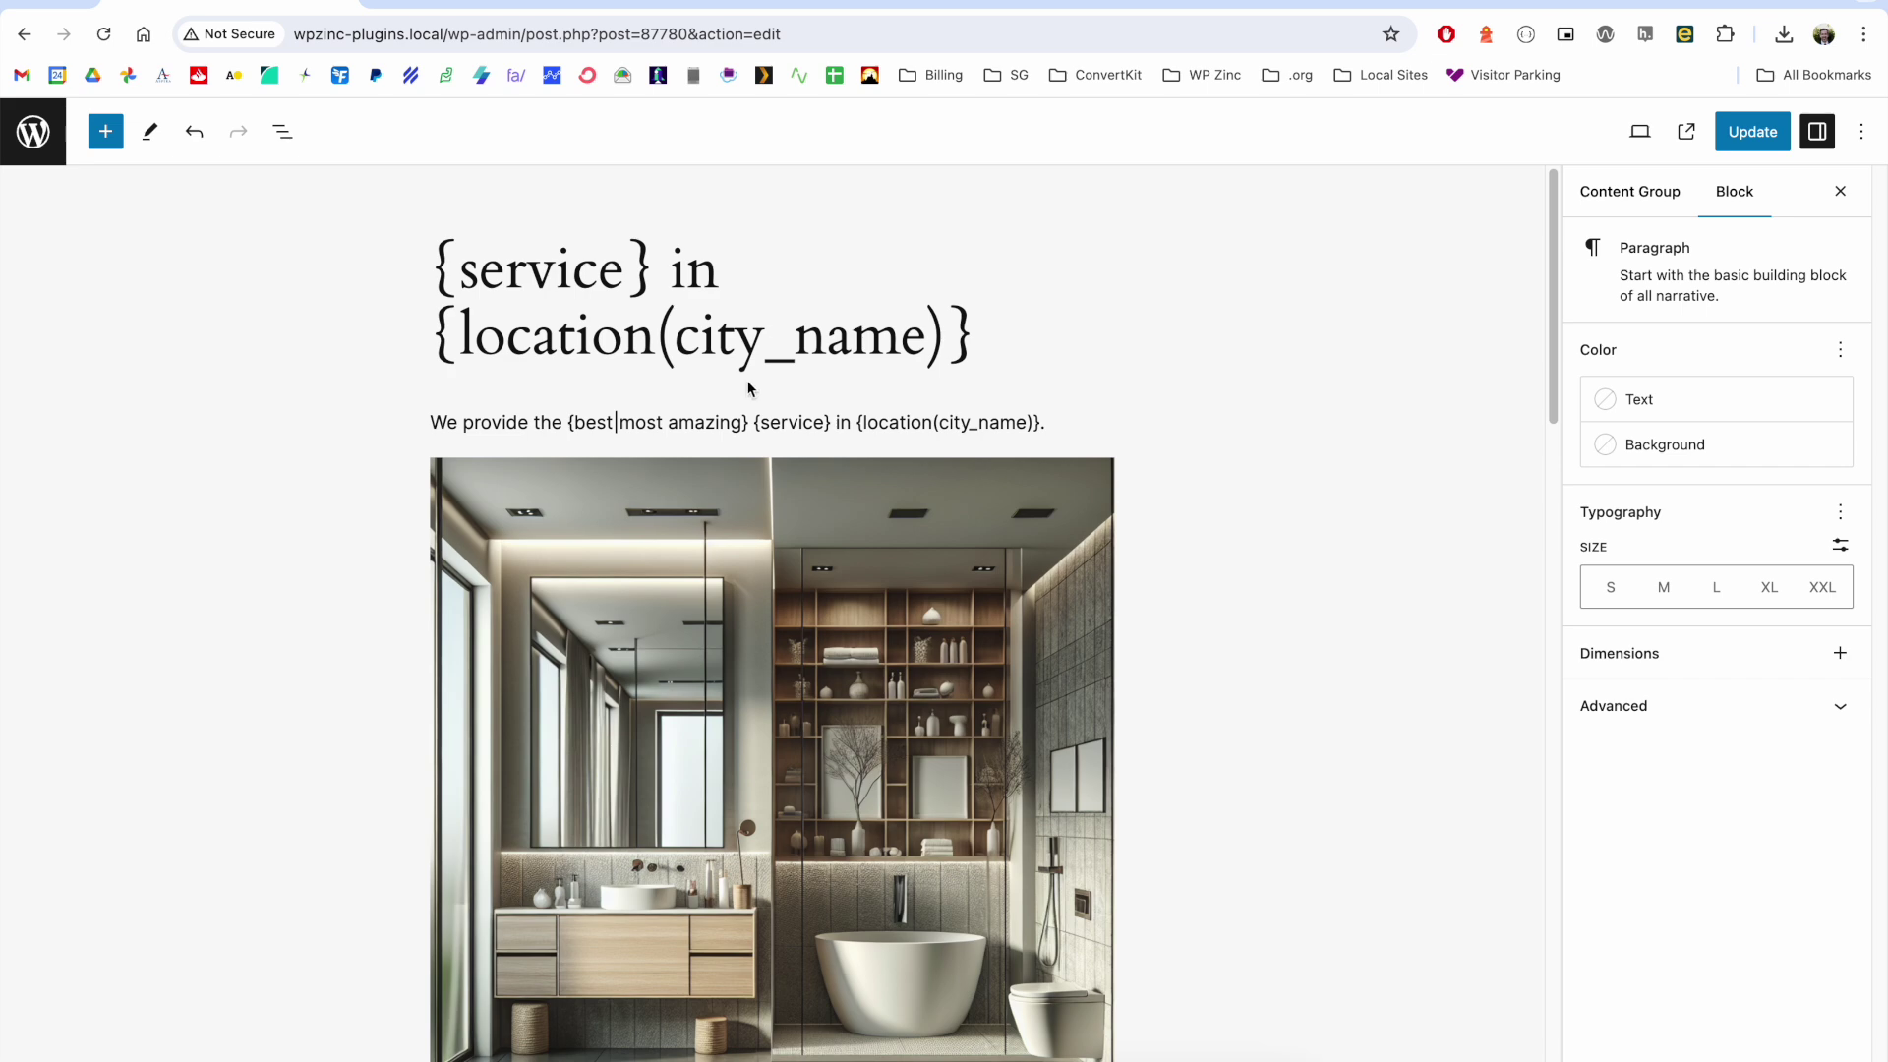
Add an OpenAI element via /open with topic 'how to find bhe best {service}' and save the group.
type("/open")
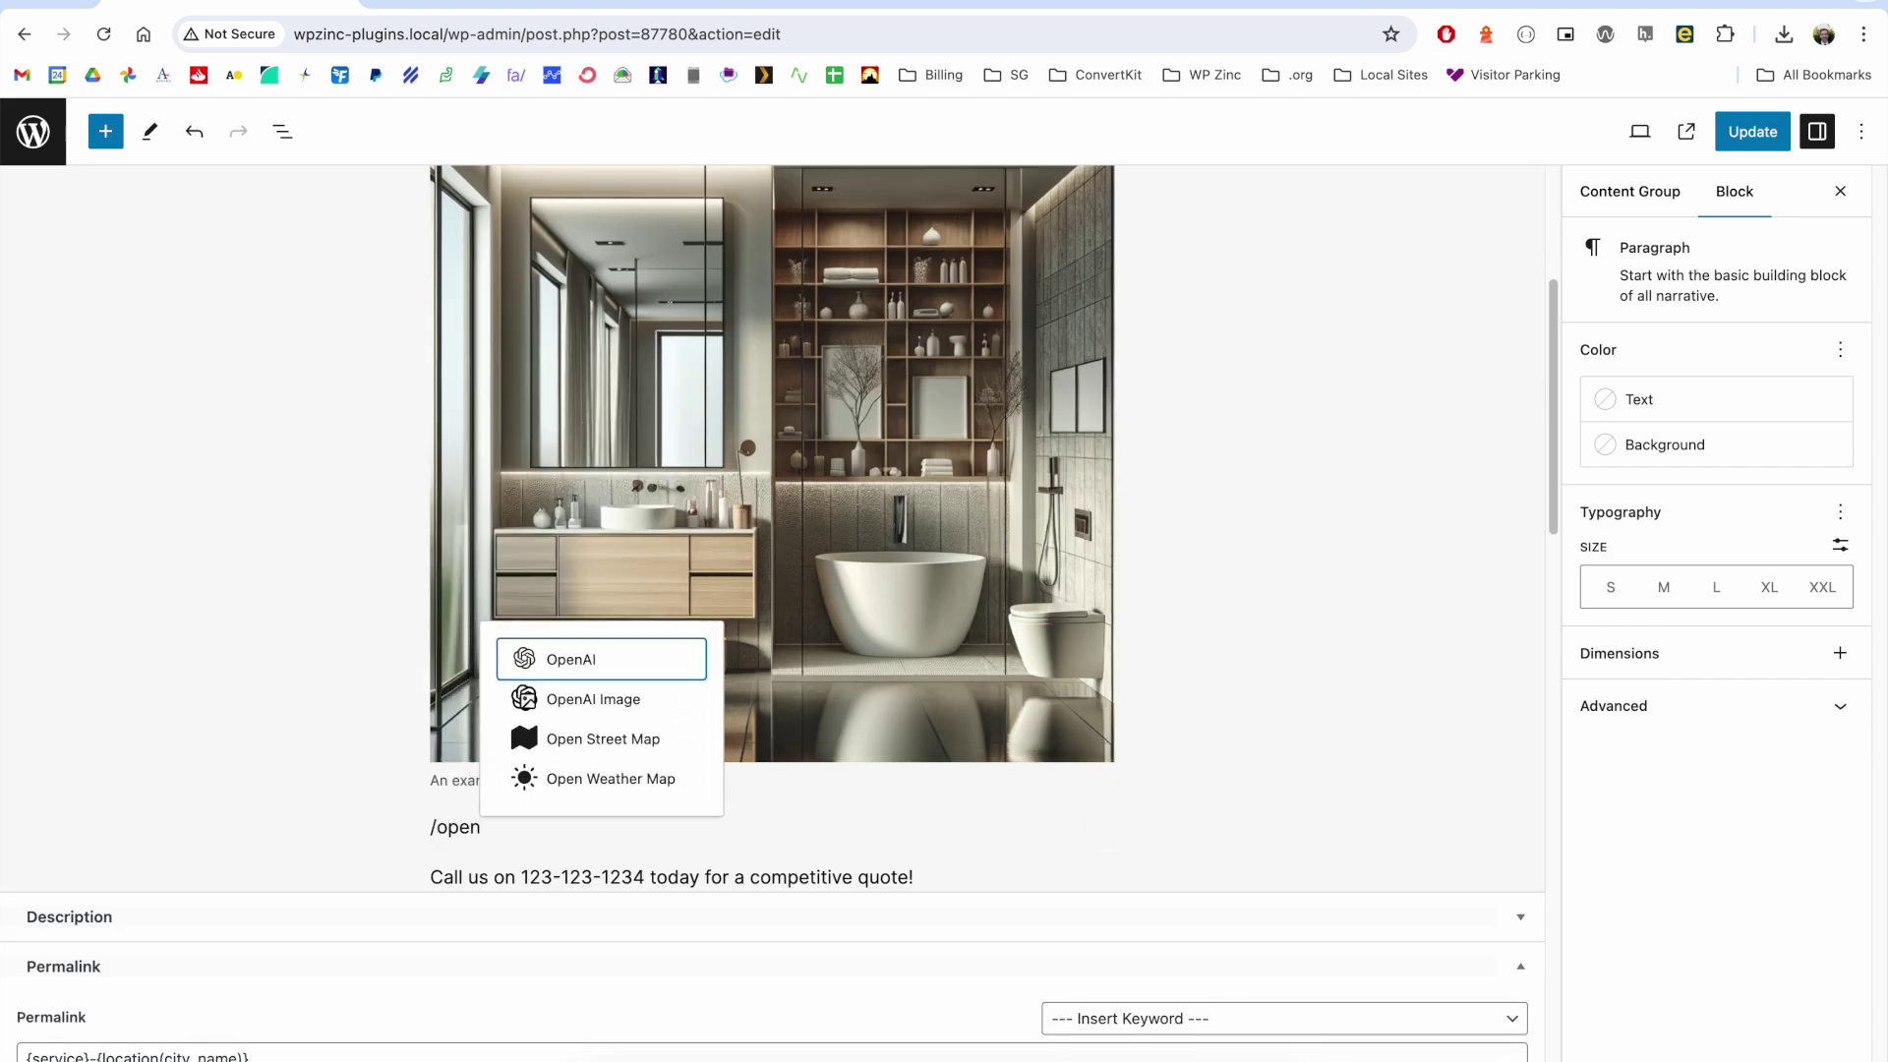
left_click(570, 662)
left_click(1649, 466)
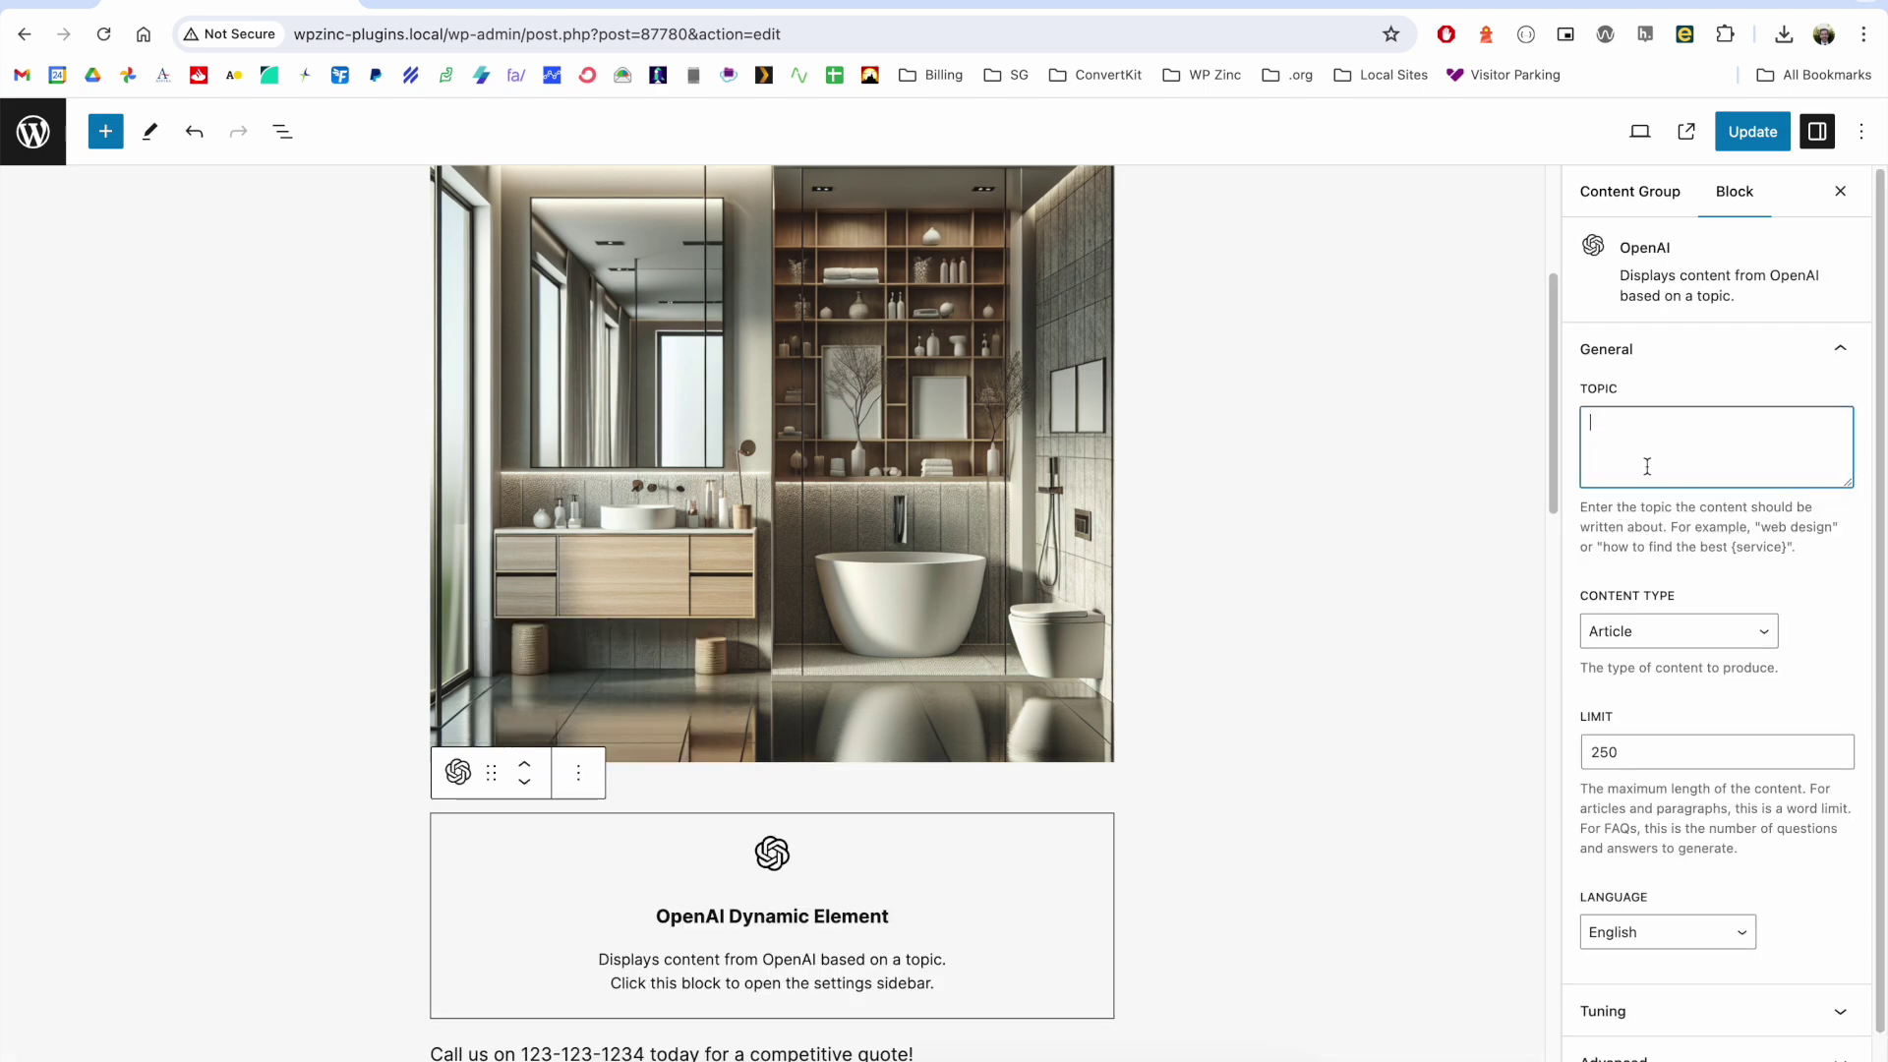
type("how to find b")
type("he best {service}")
key("ctrl+s")
Generate the Acocks Green page and scroll its AI-written sections down to the Conclusion.
left_click(1629, 191)
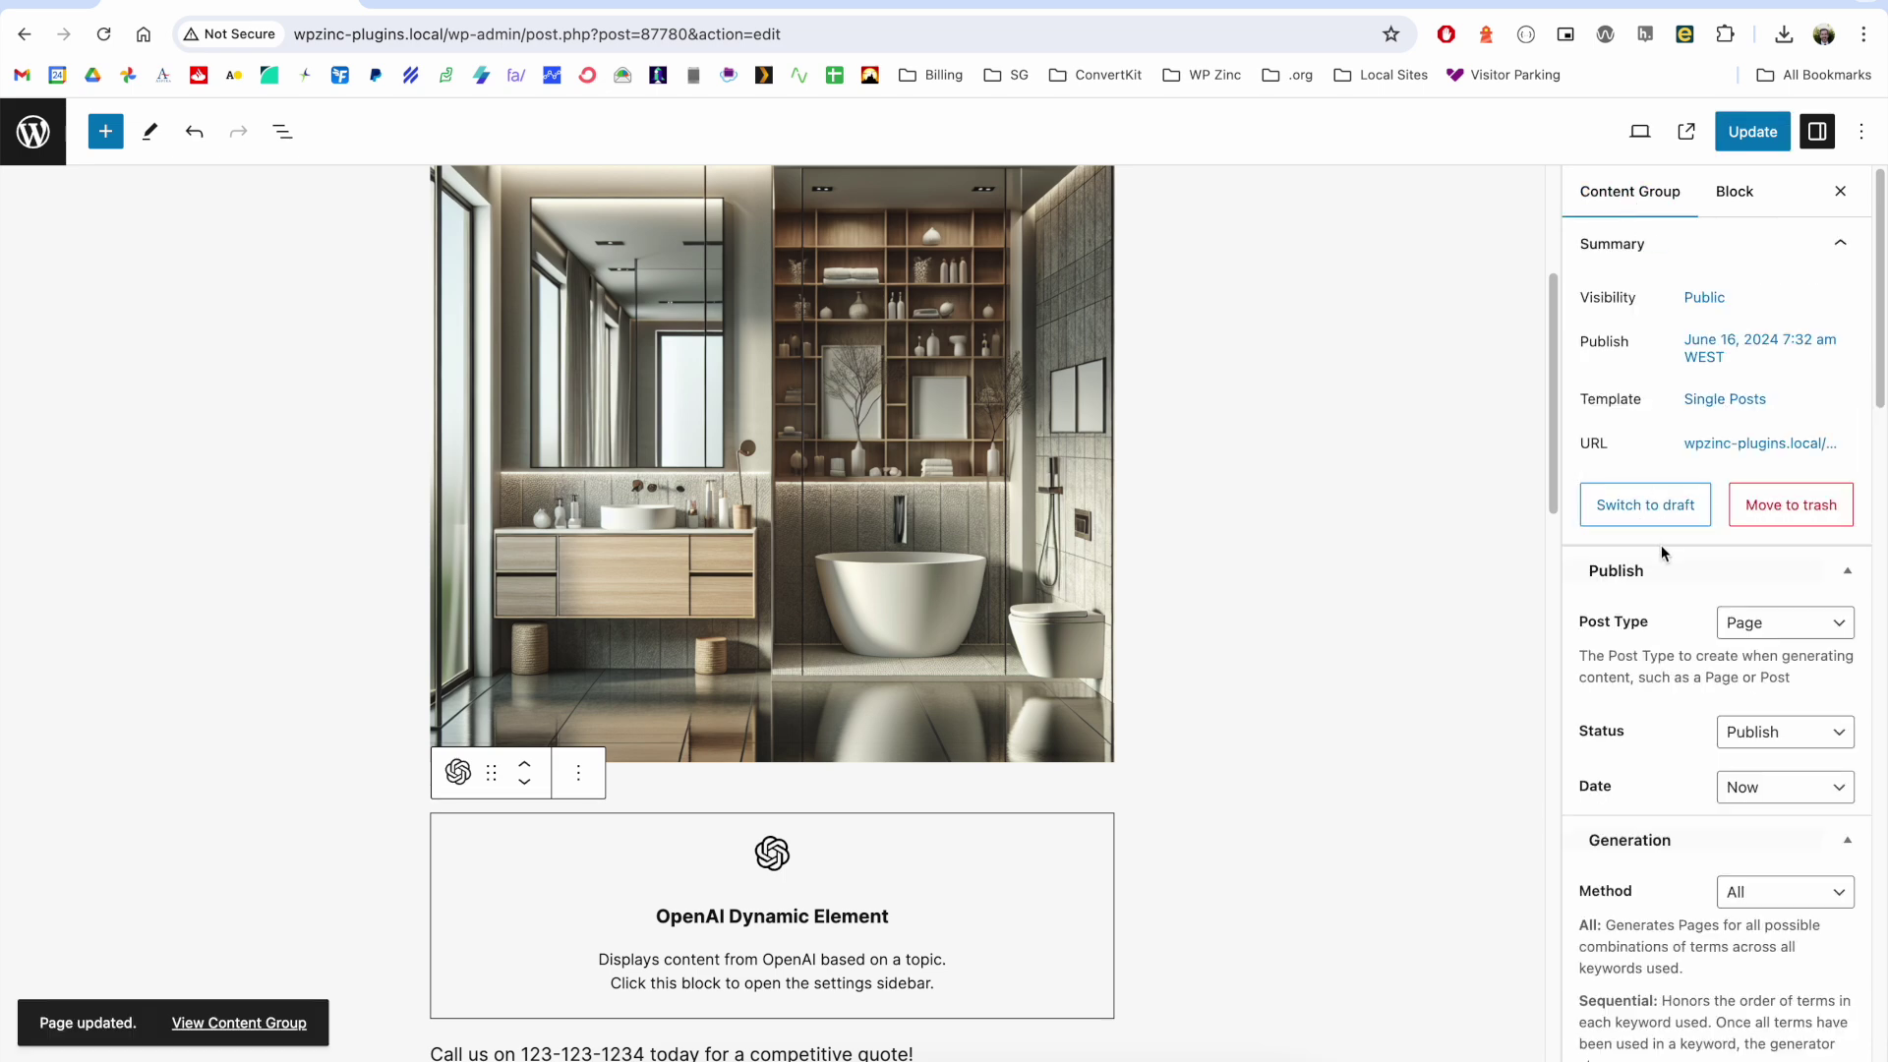
scroll(1706, 728, "down", 10)
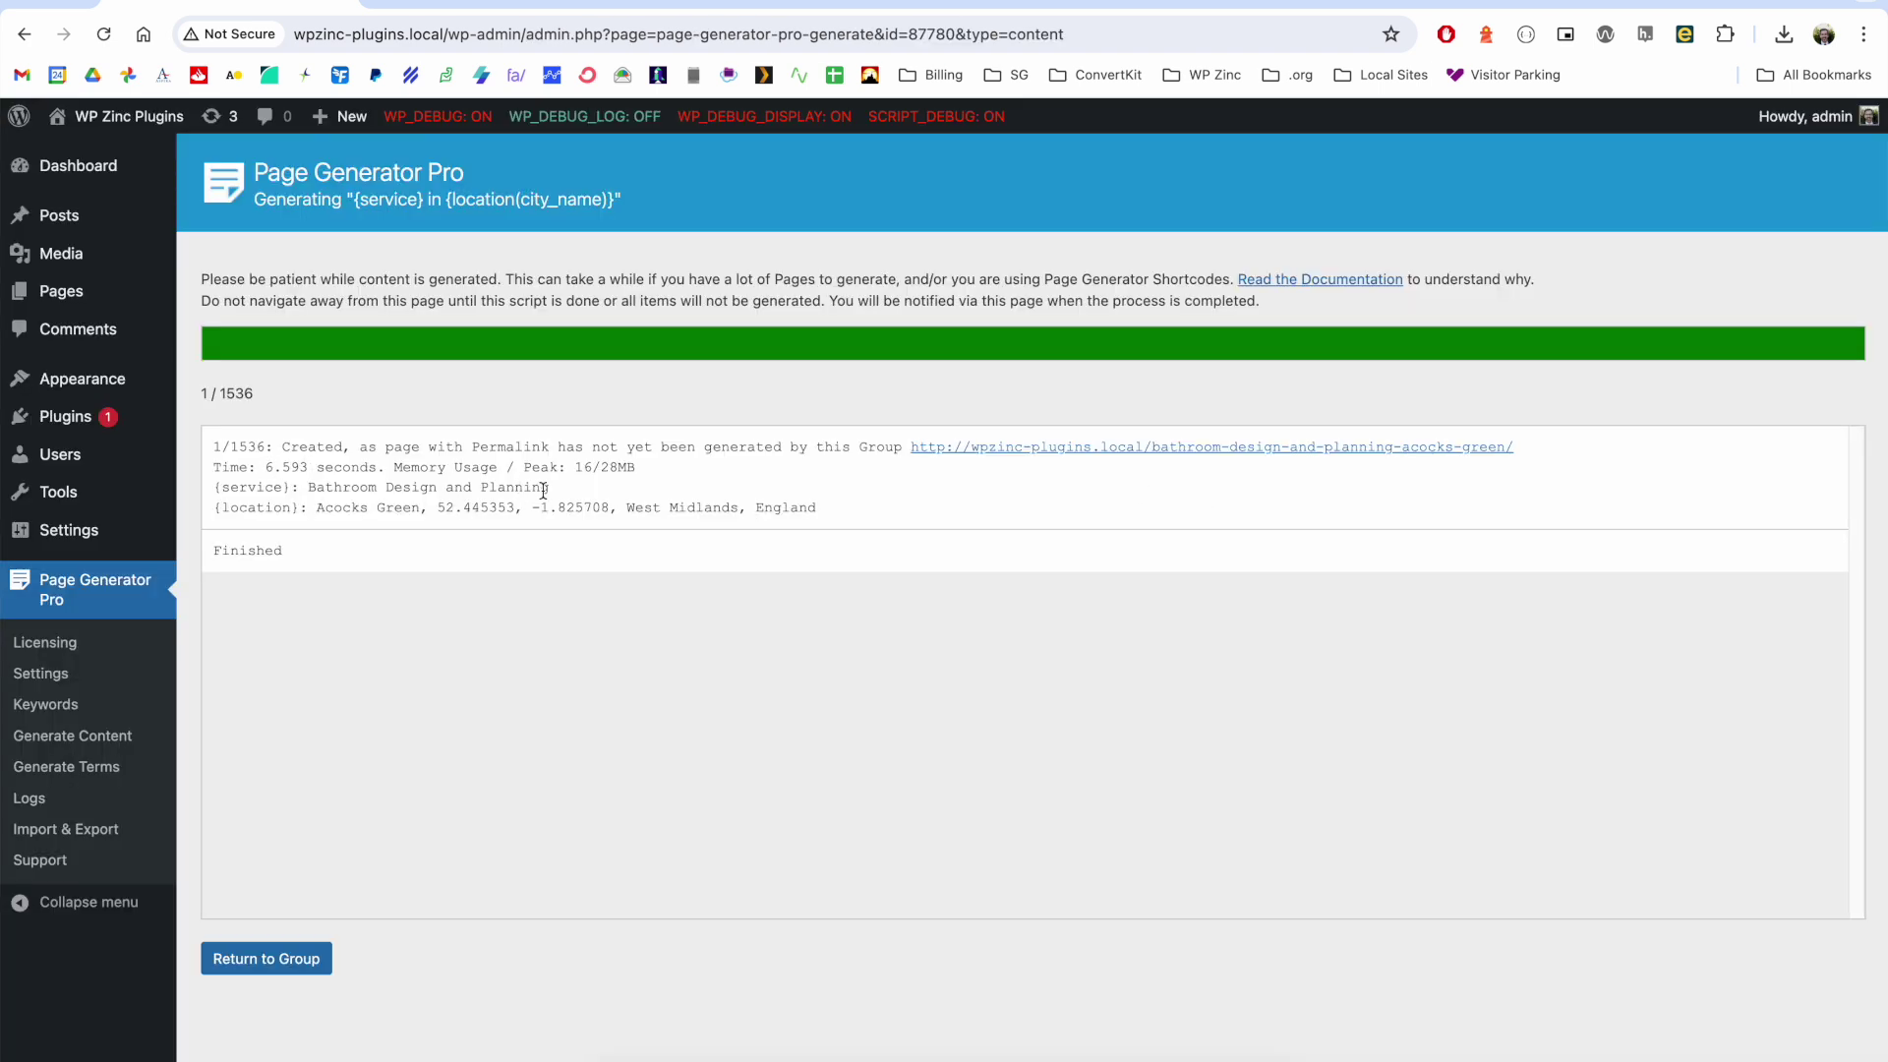
left_click(1003, 450)
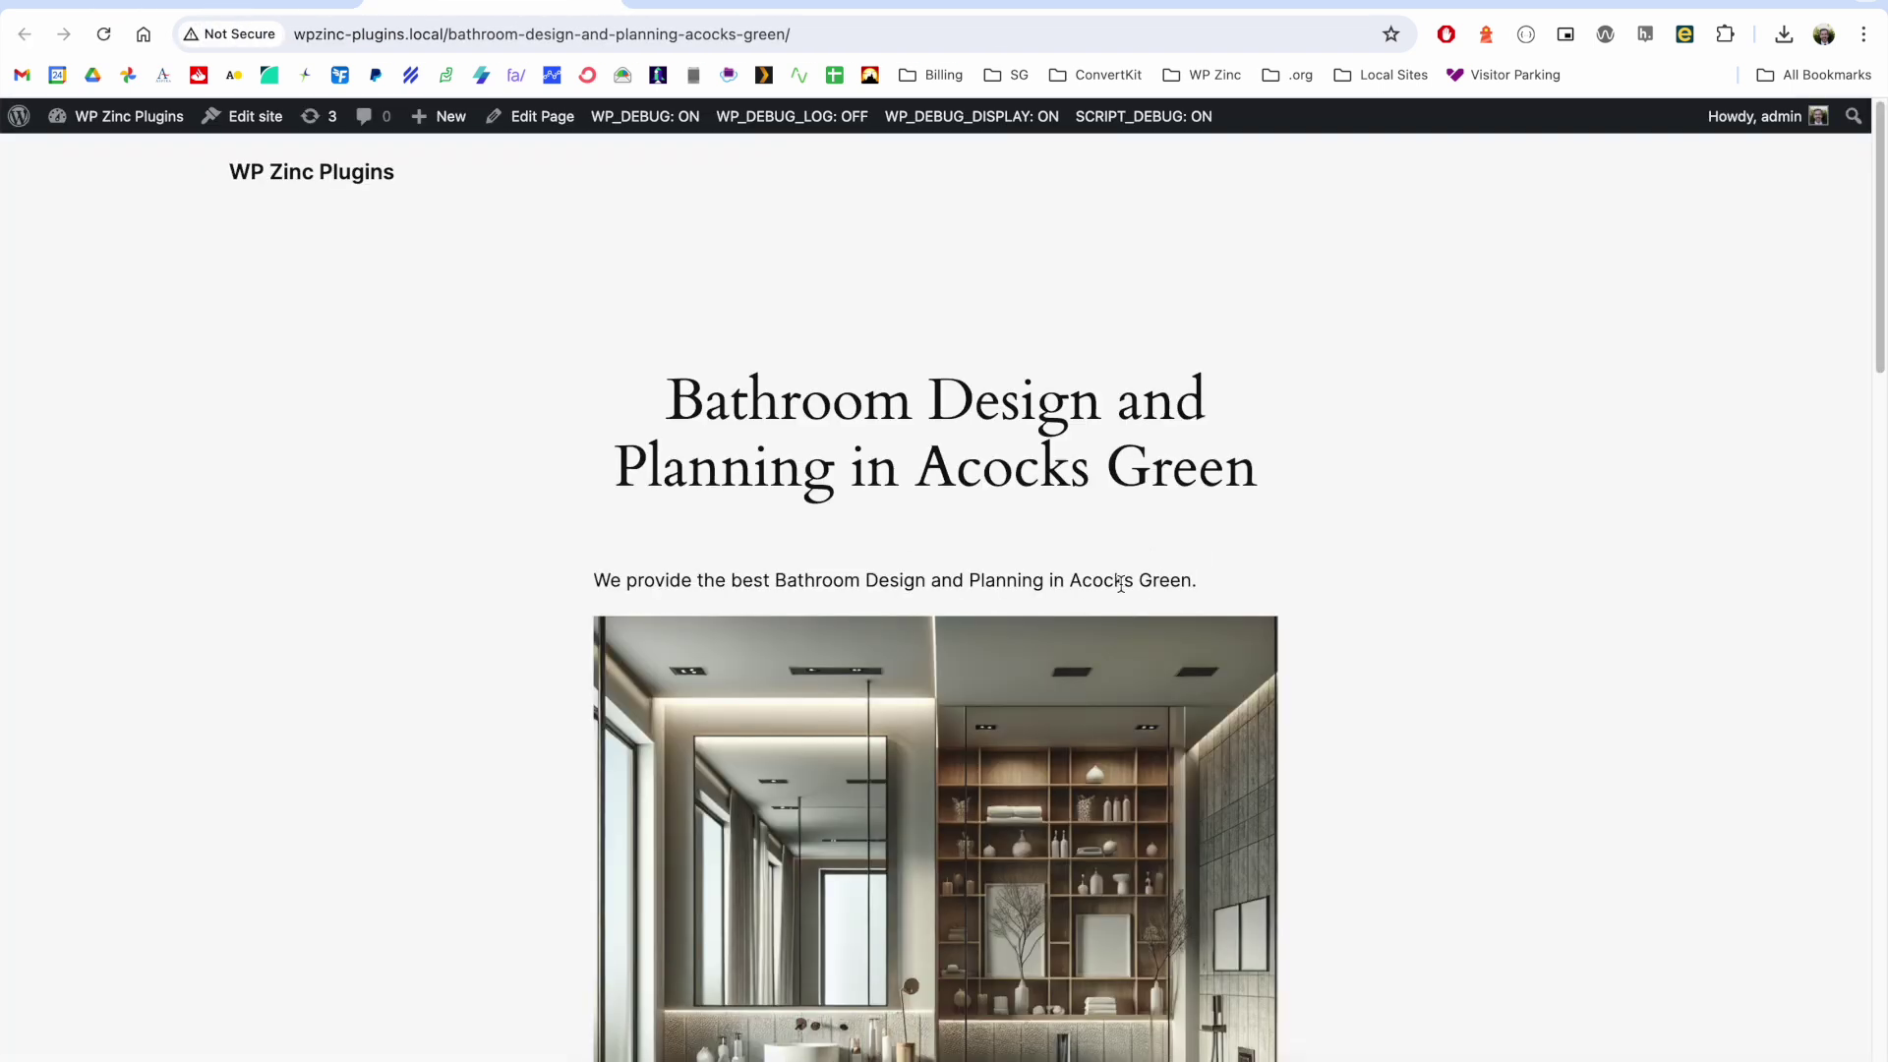
scroll(1071, 568, "down", 2)
scroll(1025, 680, "down", 8)
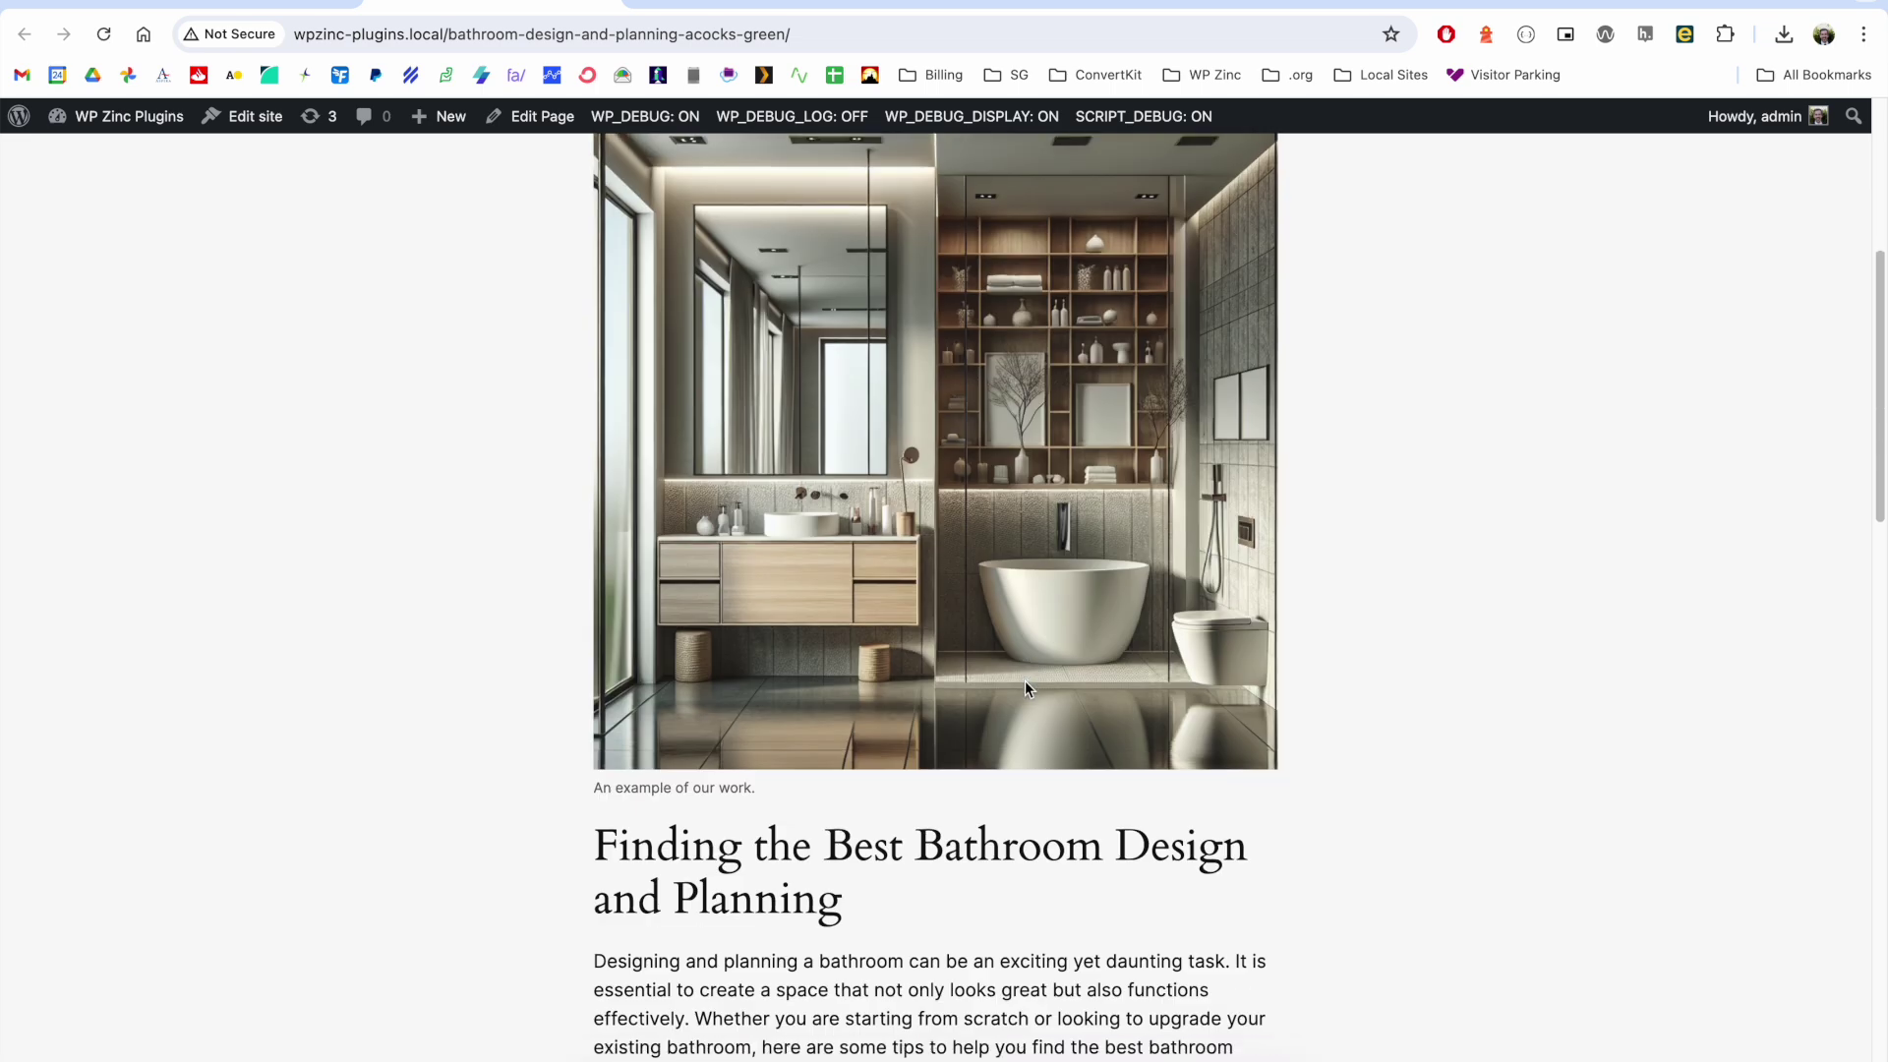
scroll(825, 741, "down", 15)
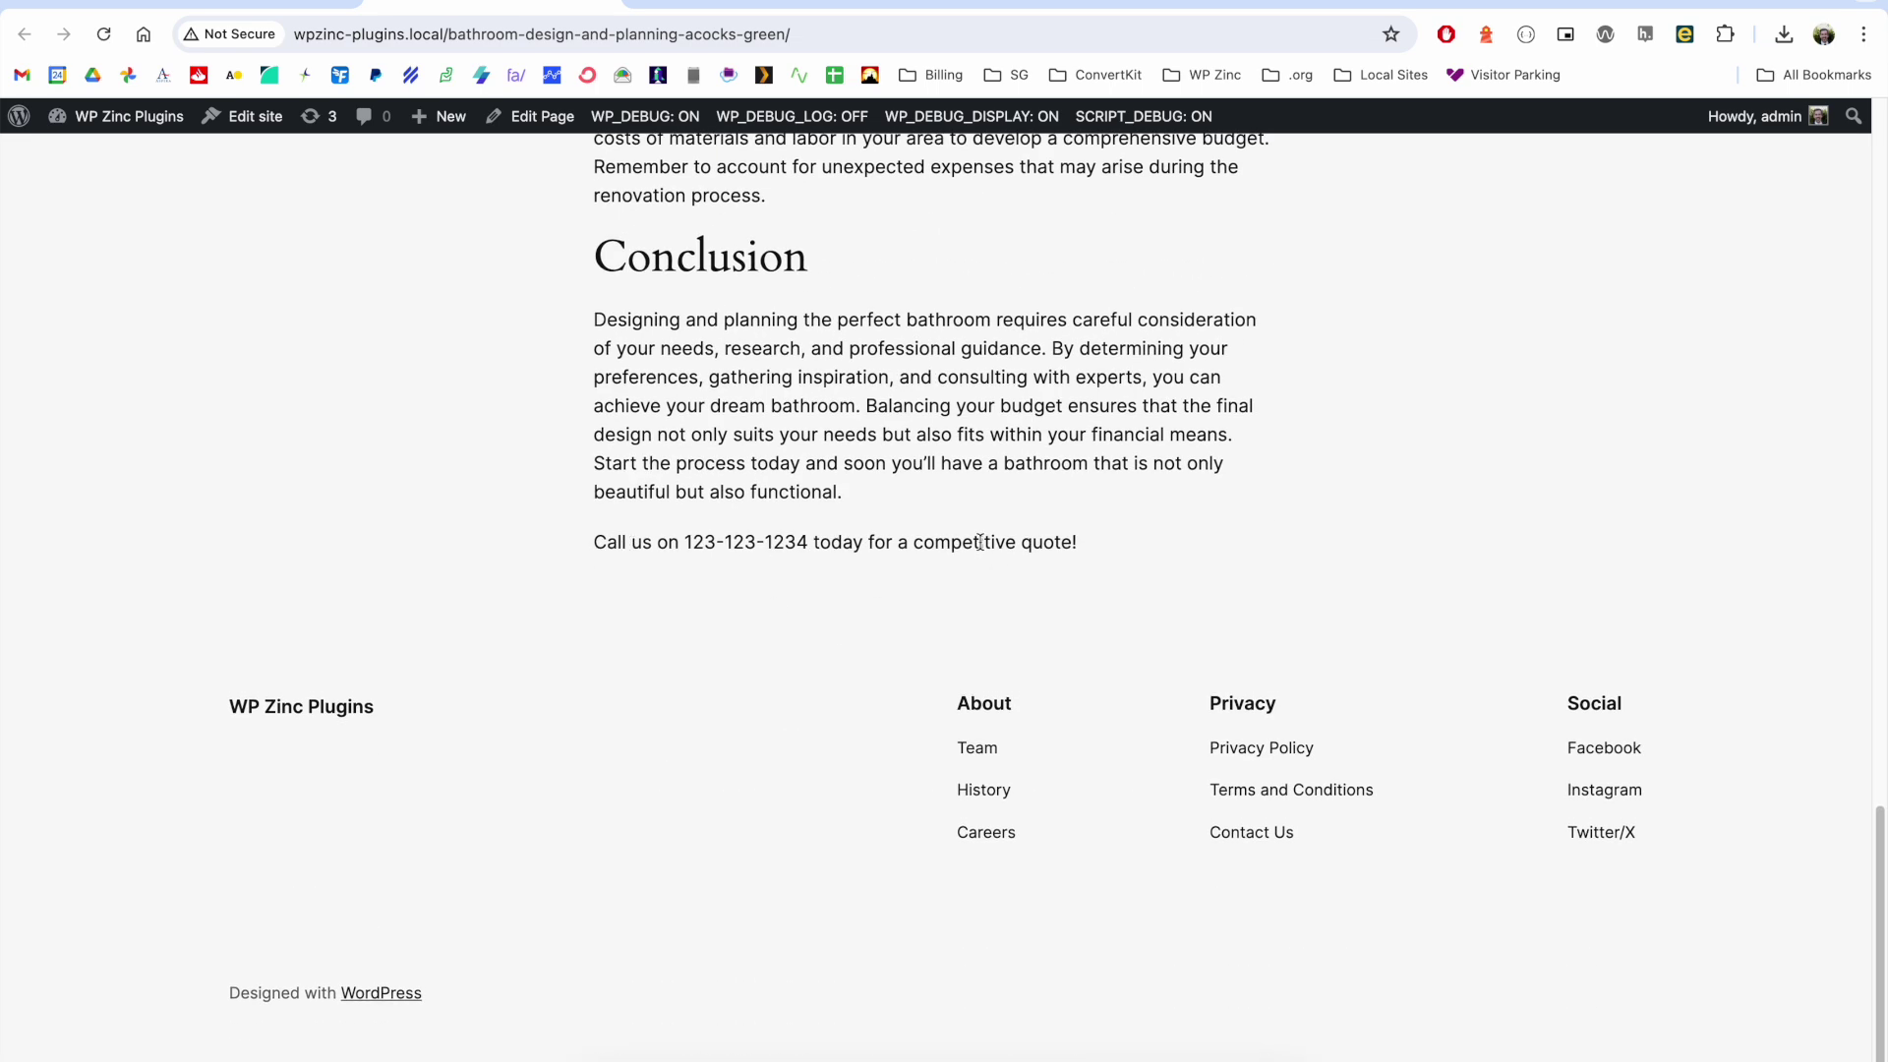
Return to the content group and make the phone number in the call-us line bold.
left_click(226, 8)
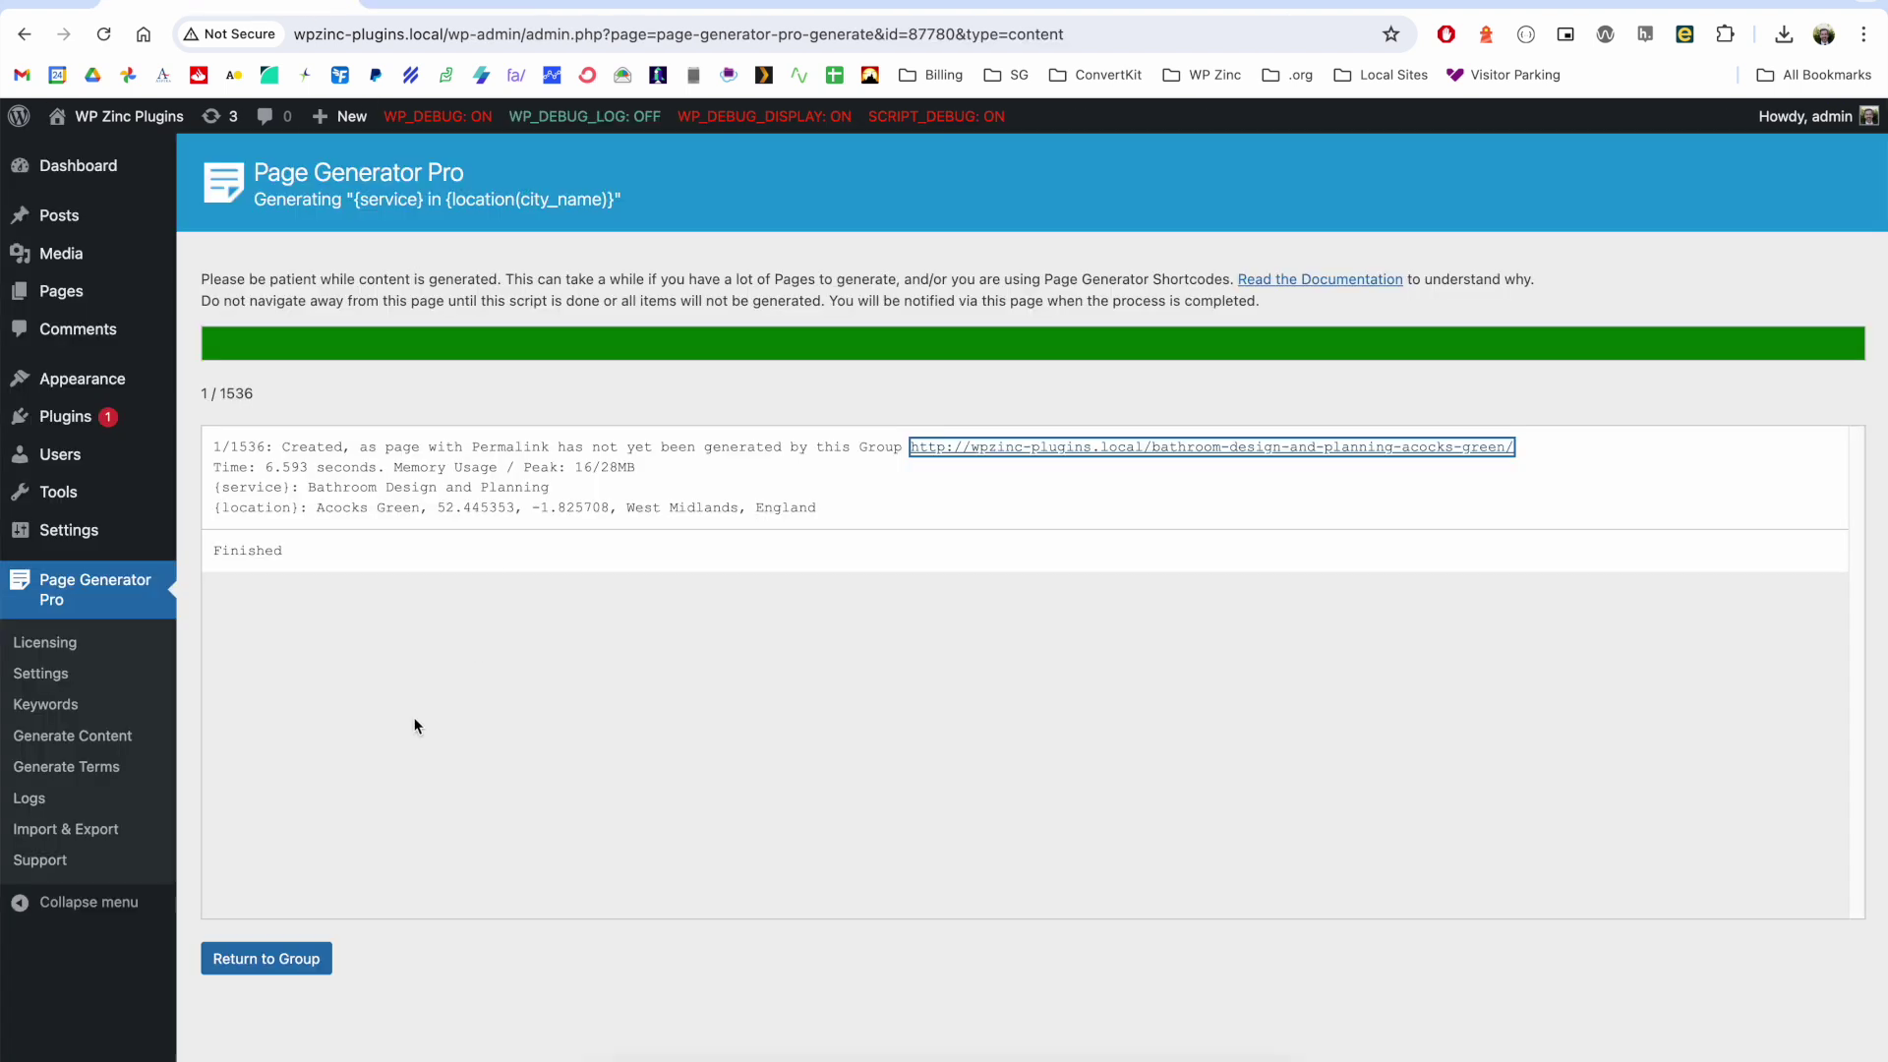
left_click(280, 959)
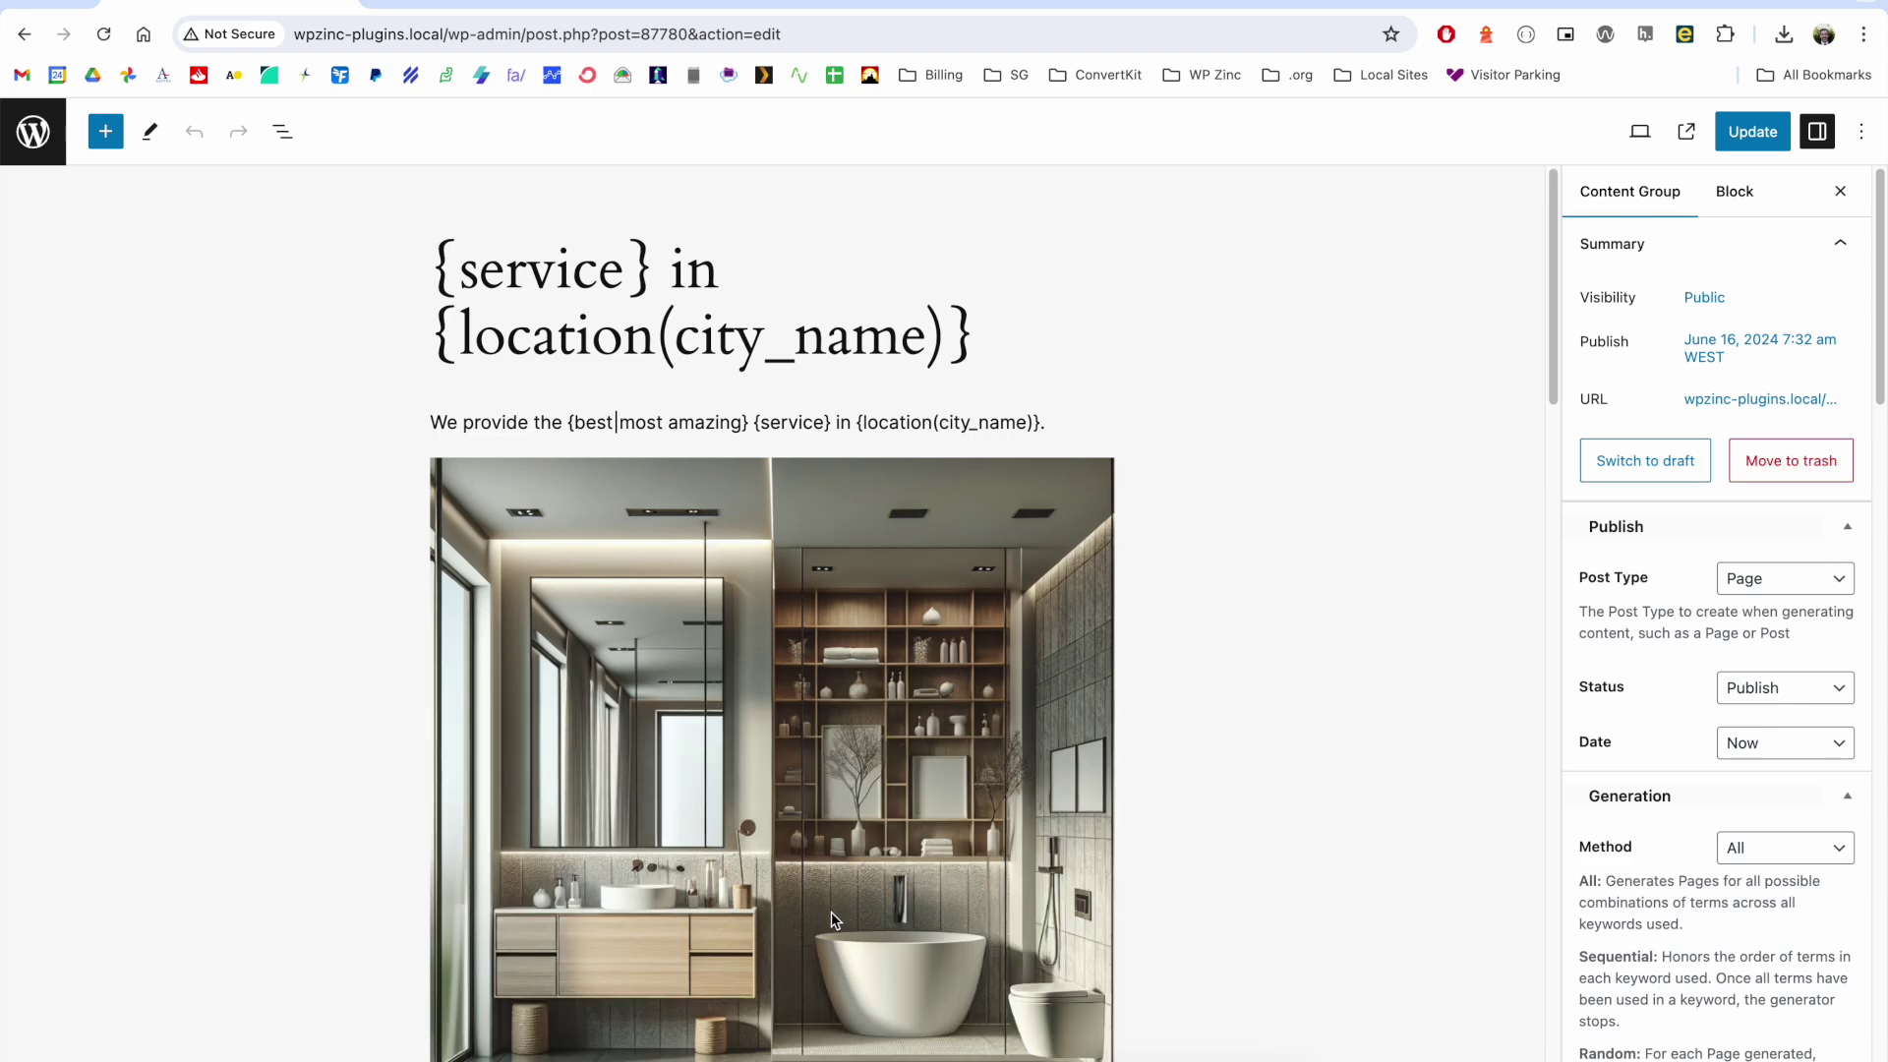
left_click_drag(1551, 278, 1526, 521)
left_click(593, 568)
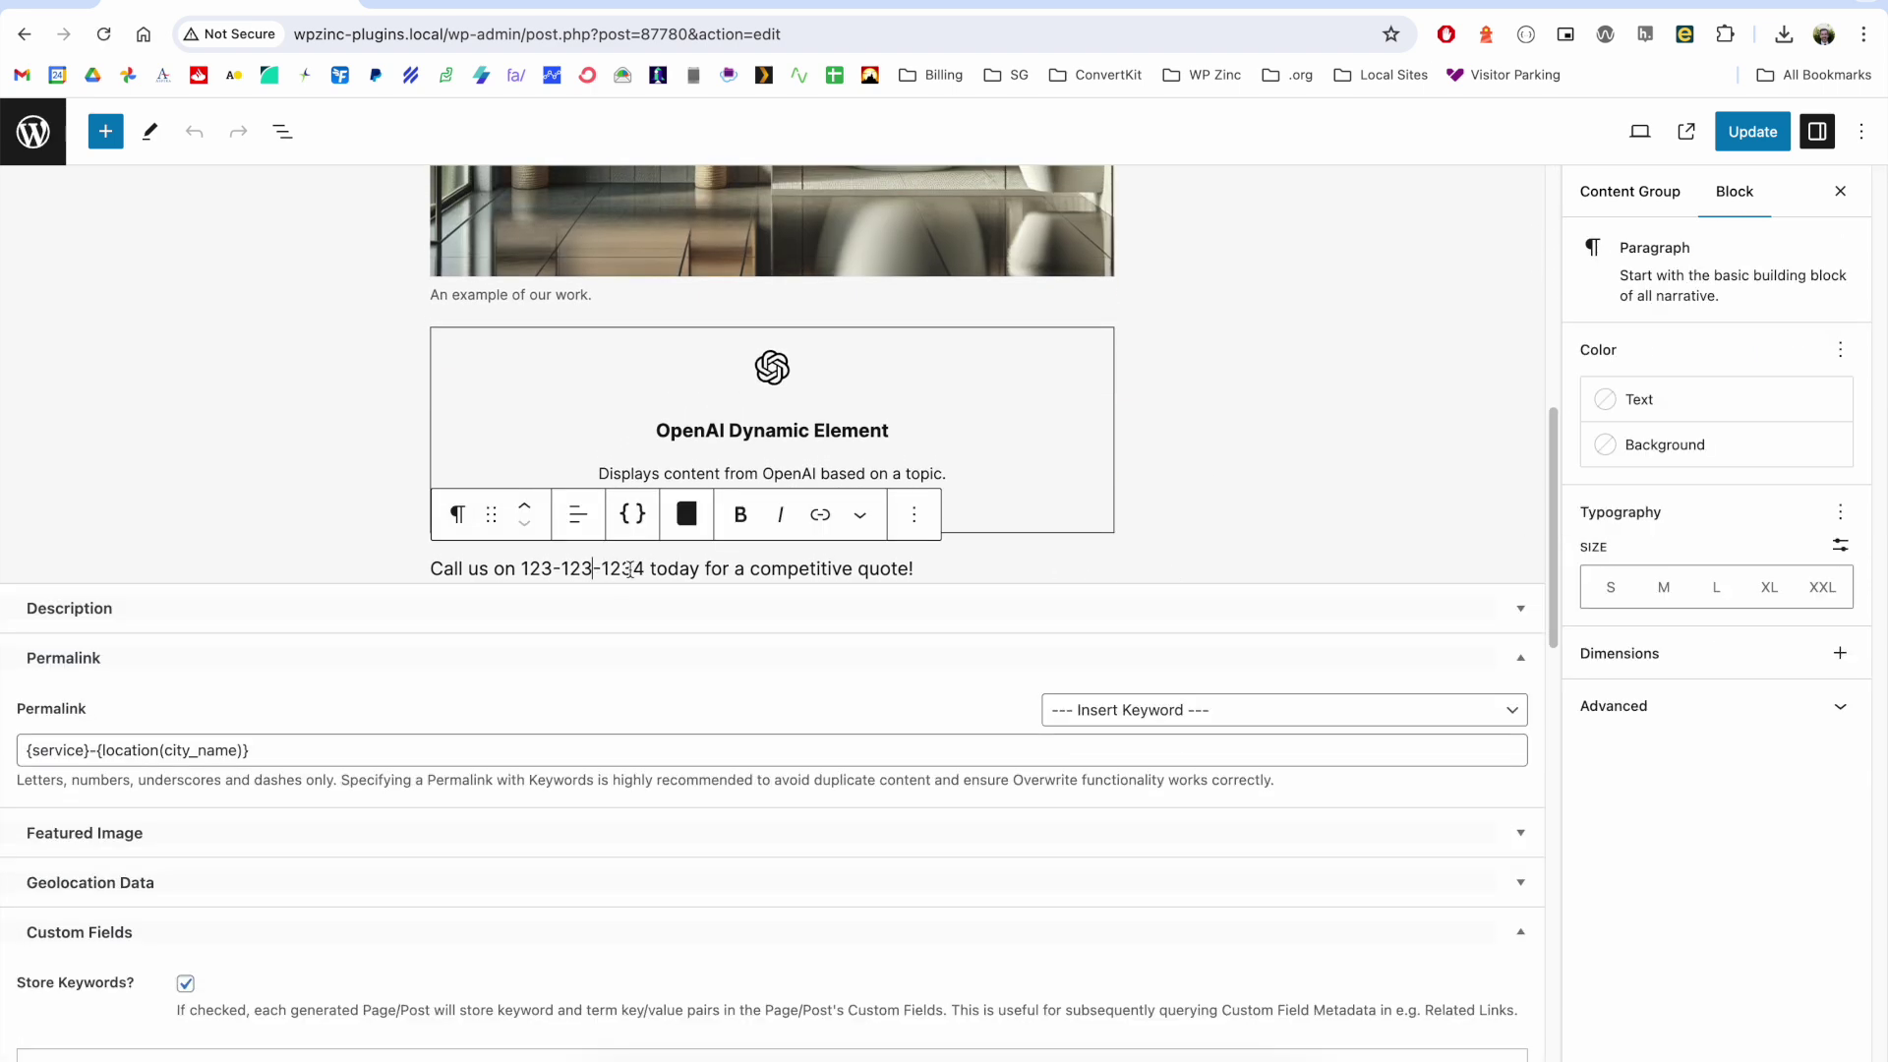
left_click_drag(644, 568, 523, 568)
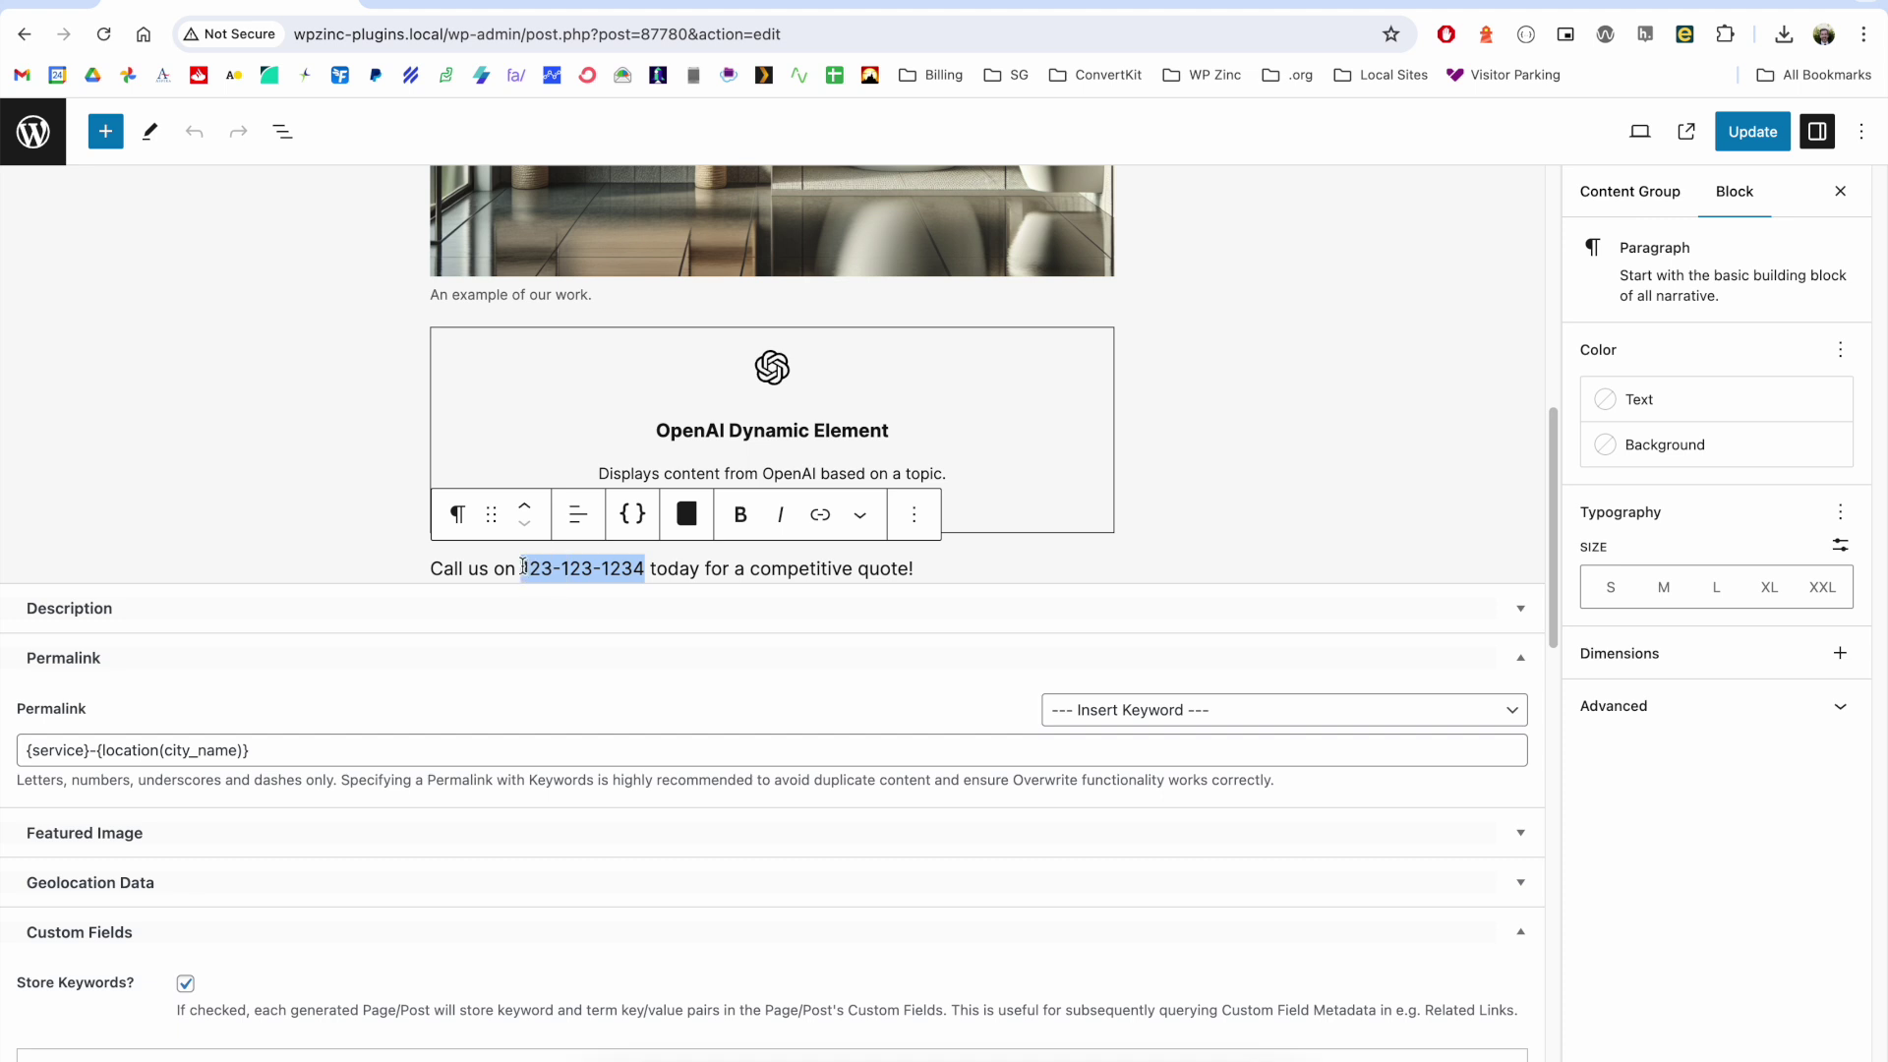
key("ctrl+b")
Regenerate the Acocks Green page with Generate via Browser and confirm.
left_click(1746, 132)
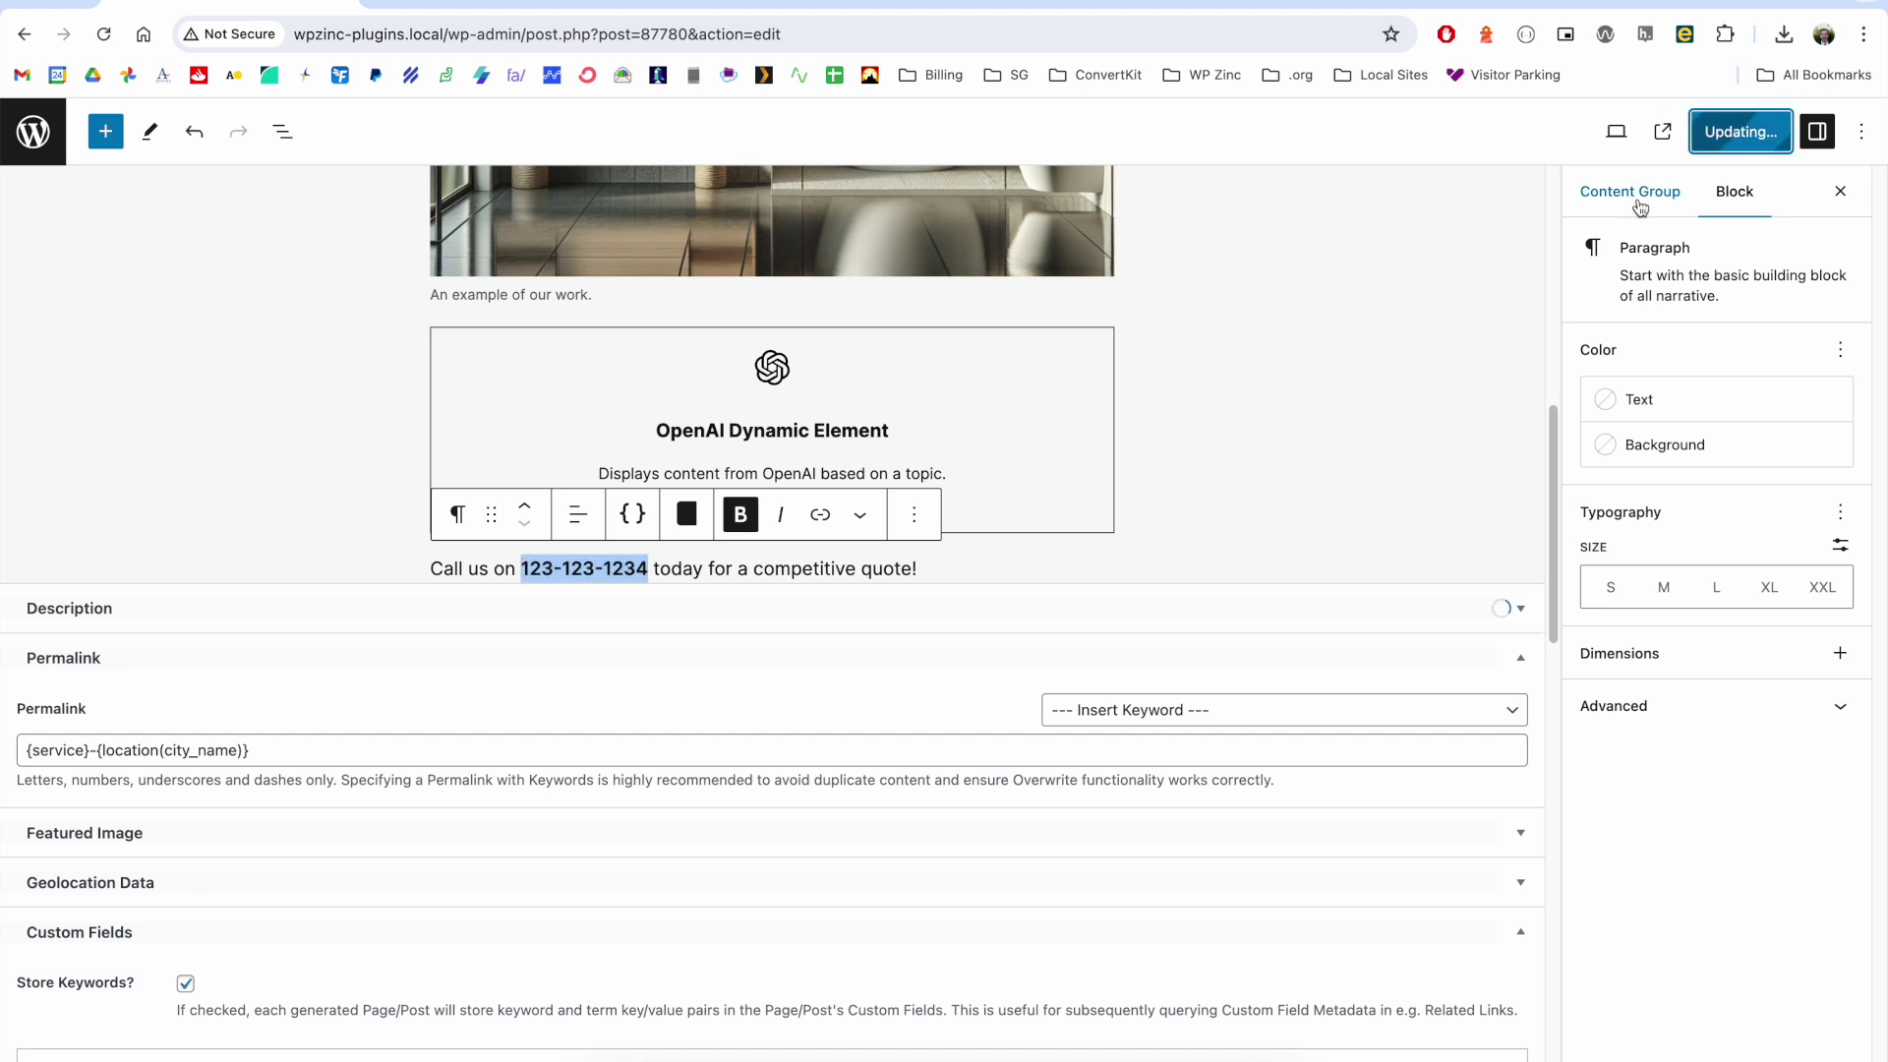
left_click(1637, 196)
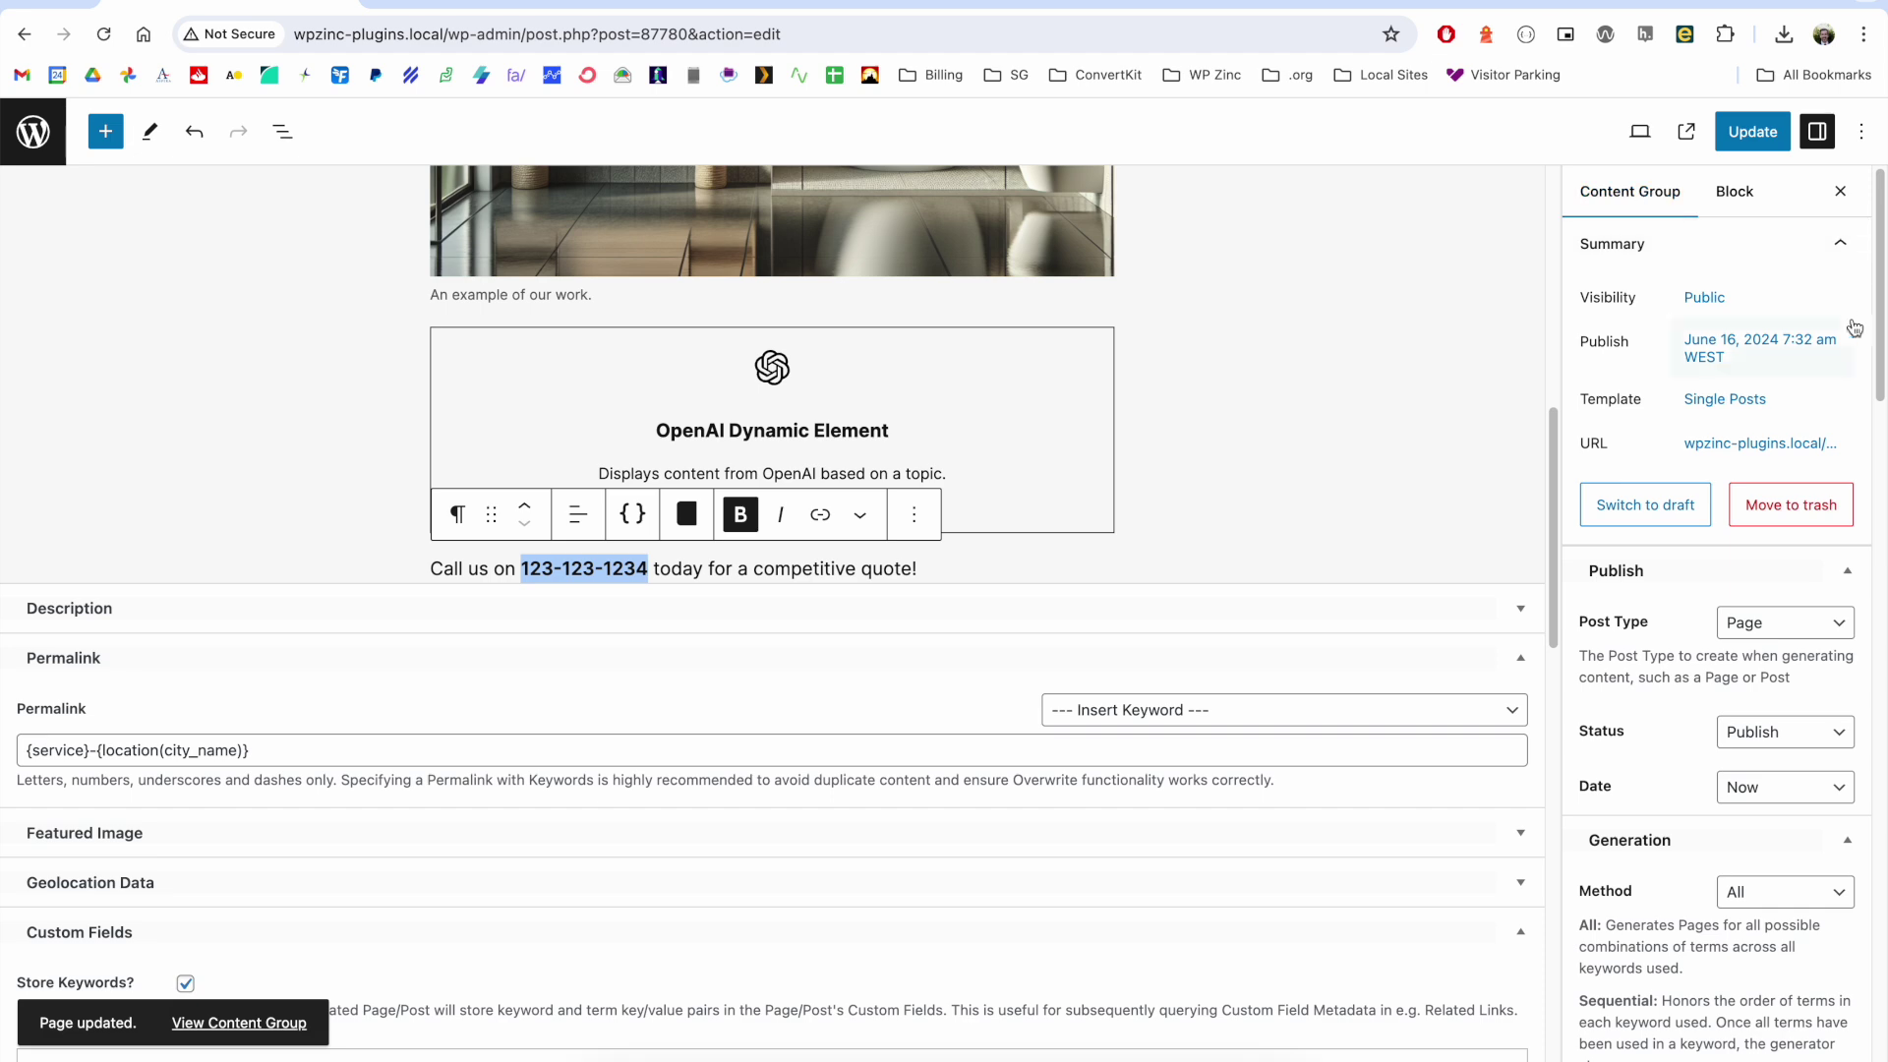
scroll(1819, 492, "down", 15)
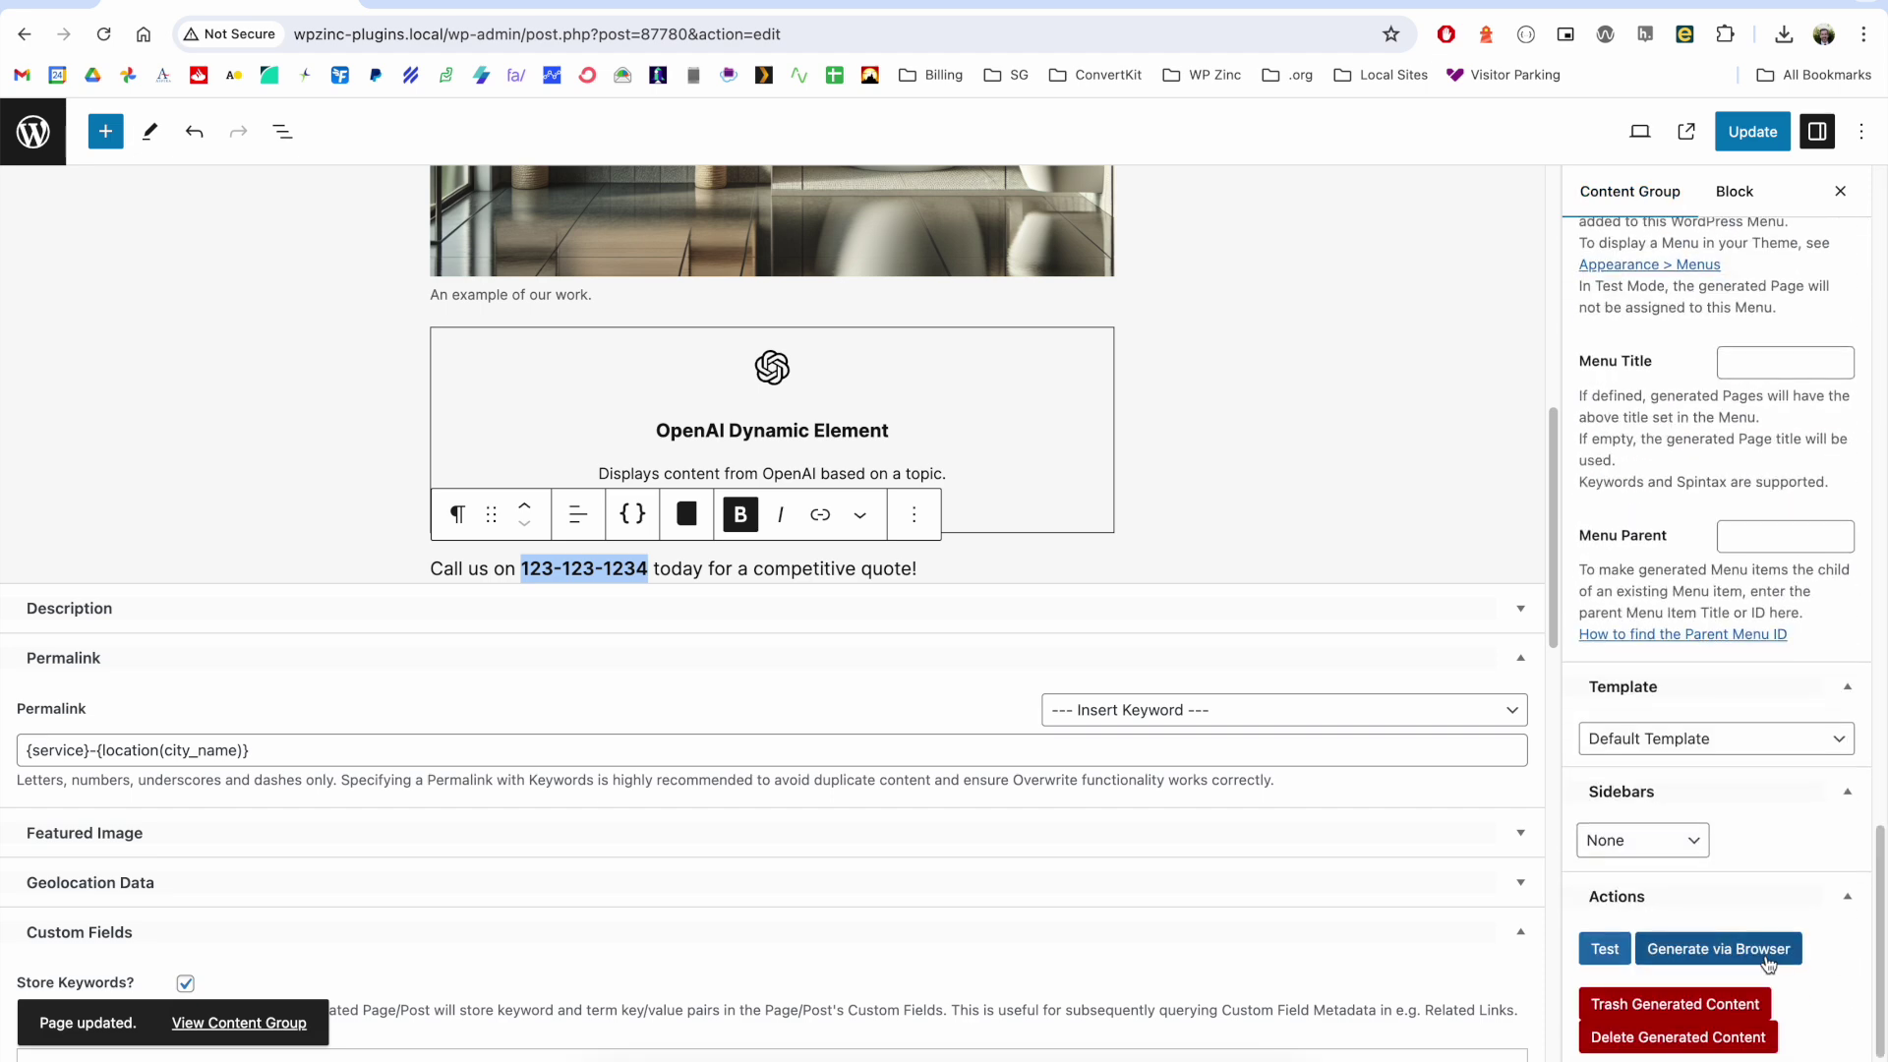
left_click(1767, 950)
left_click(1123, 174)
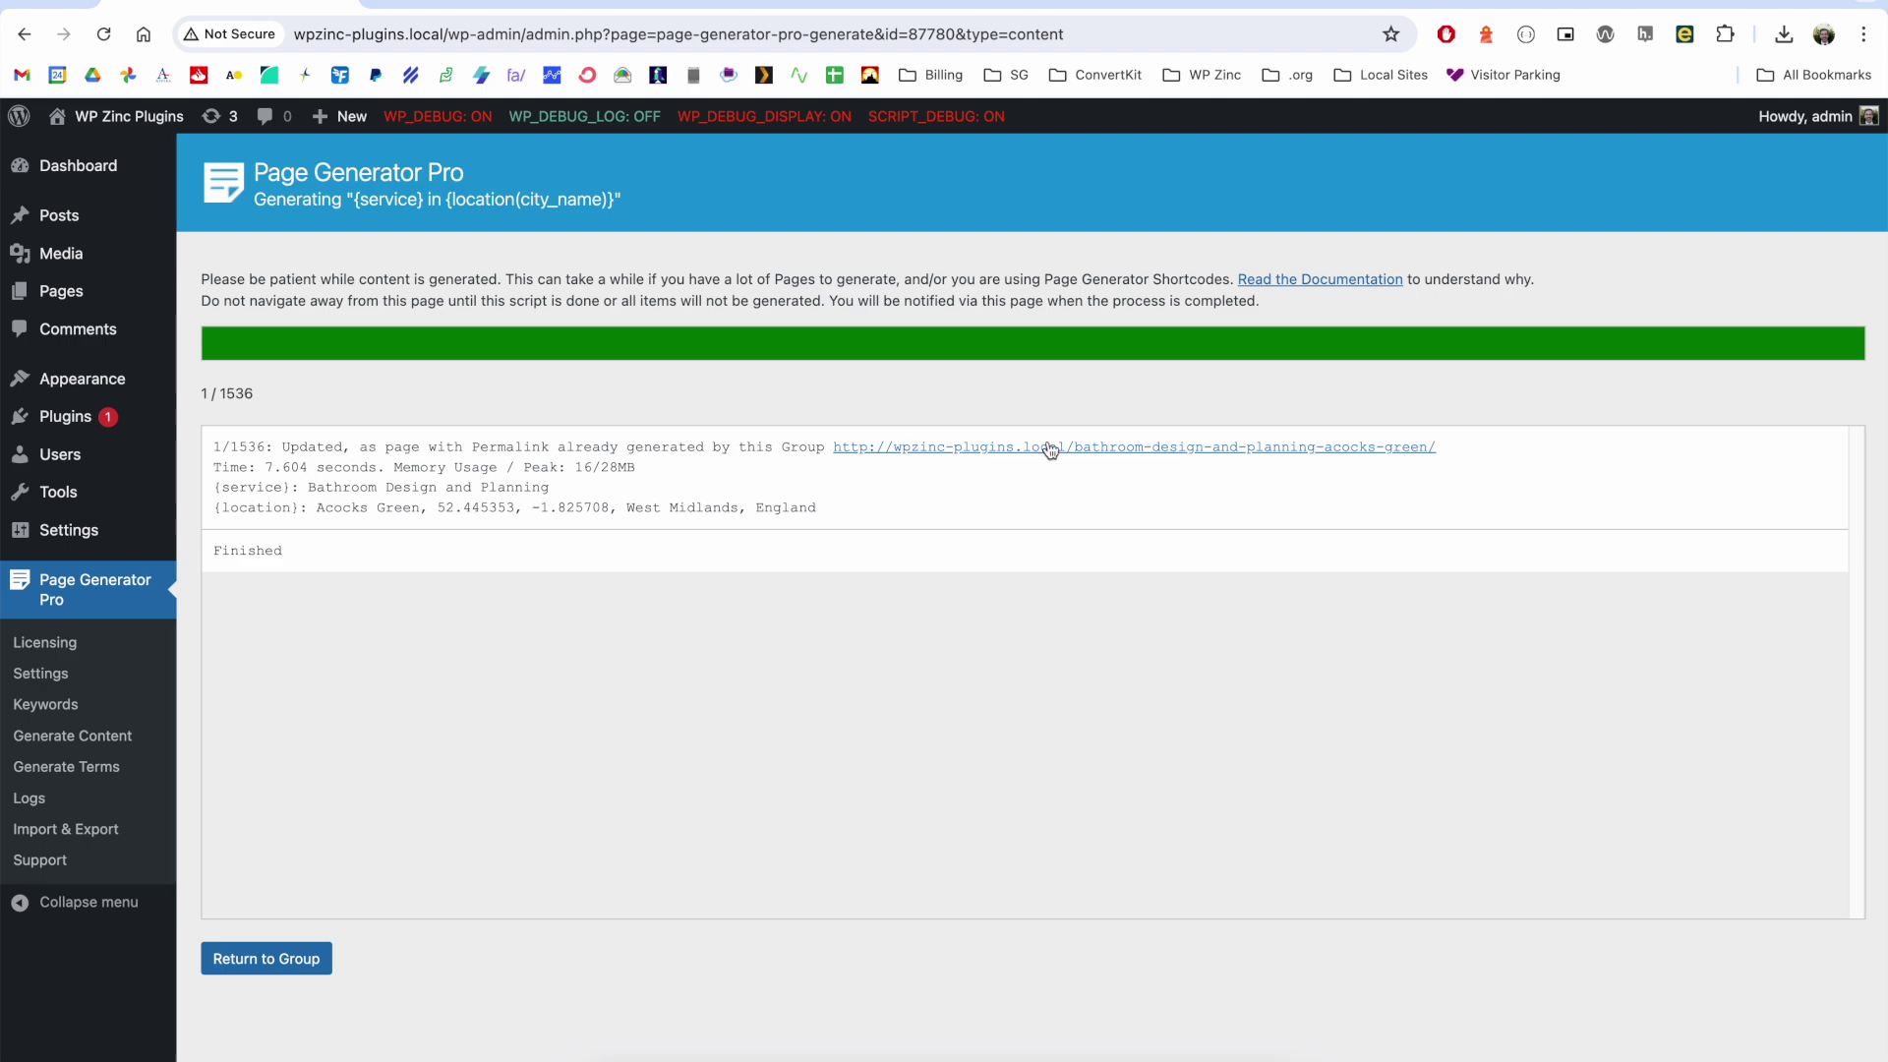
left_click(995, 447)
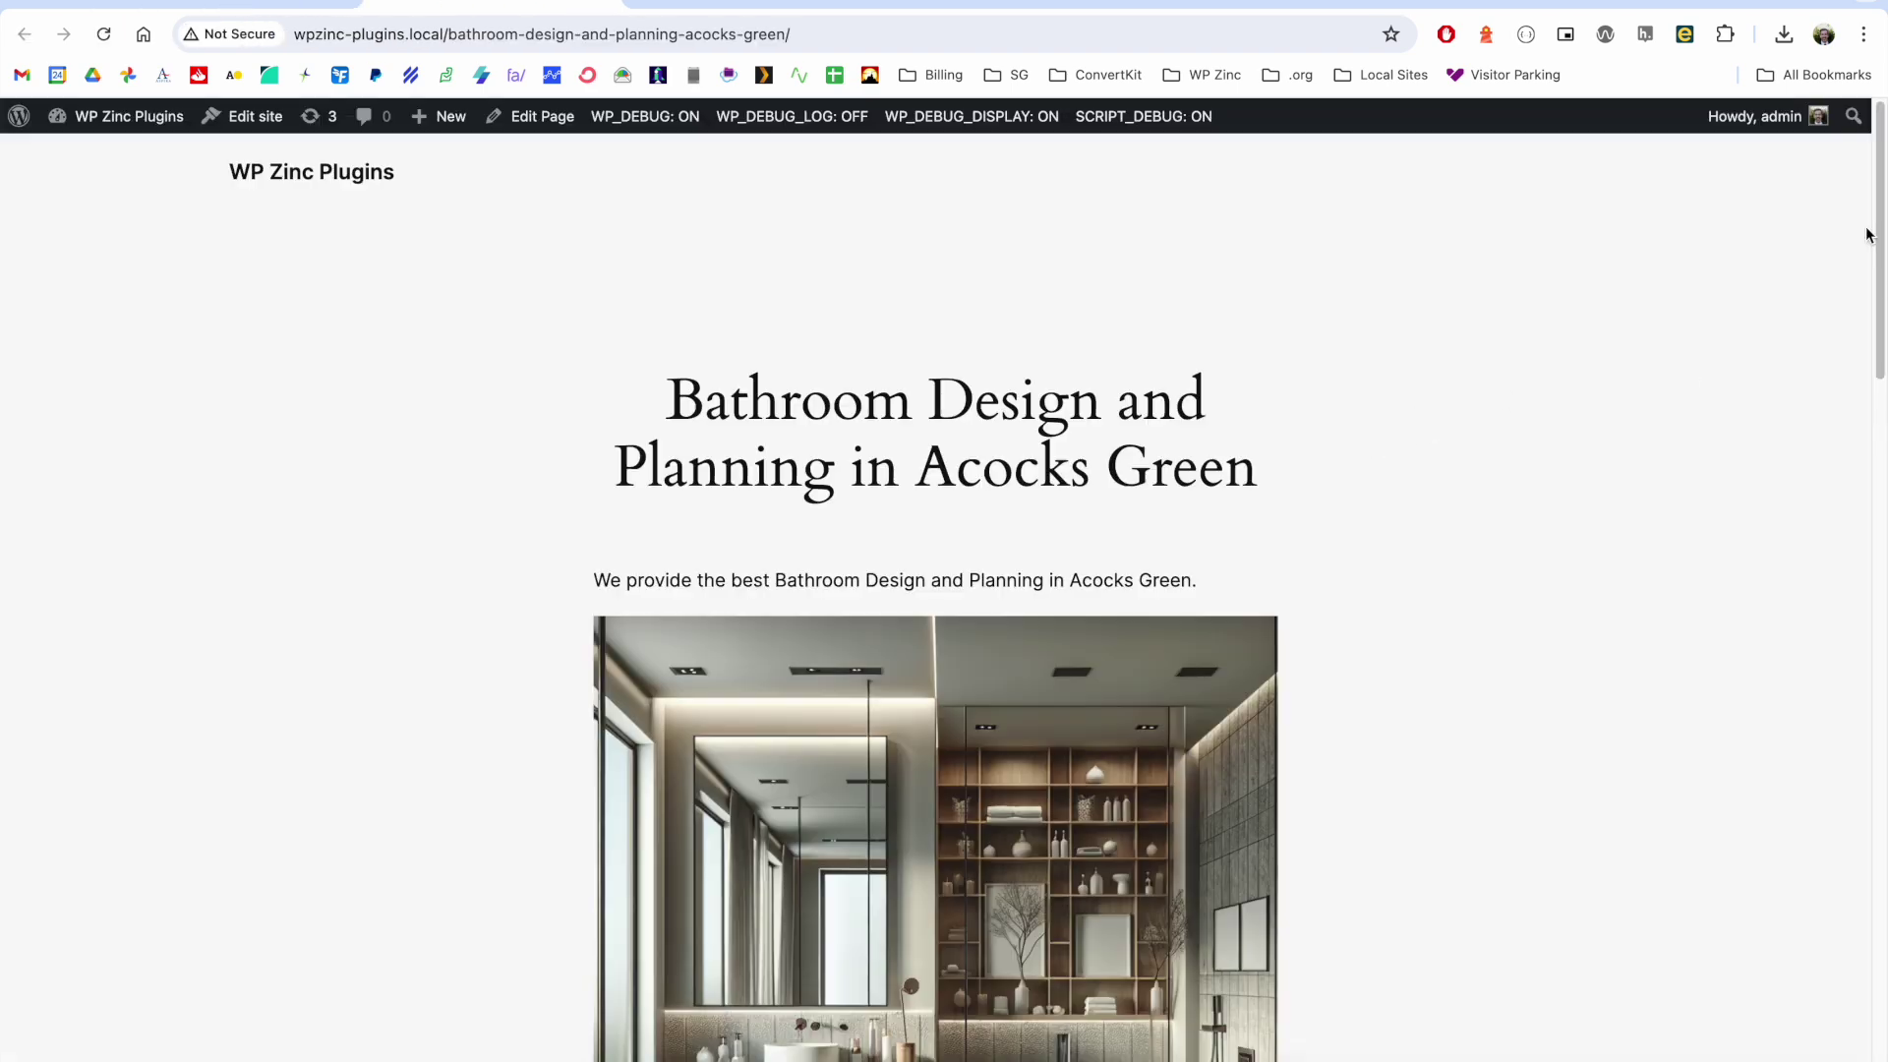
left_click_drag(1873, 236, 1844, 870)
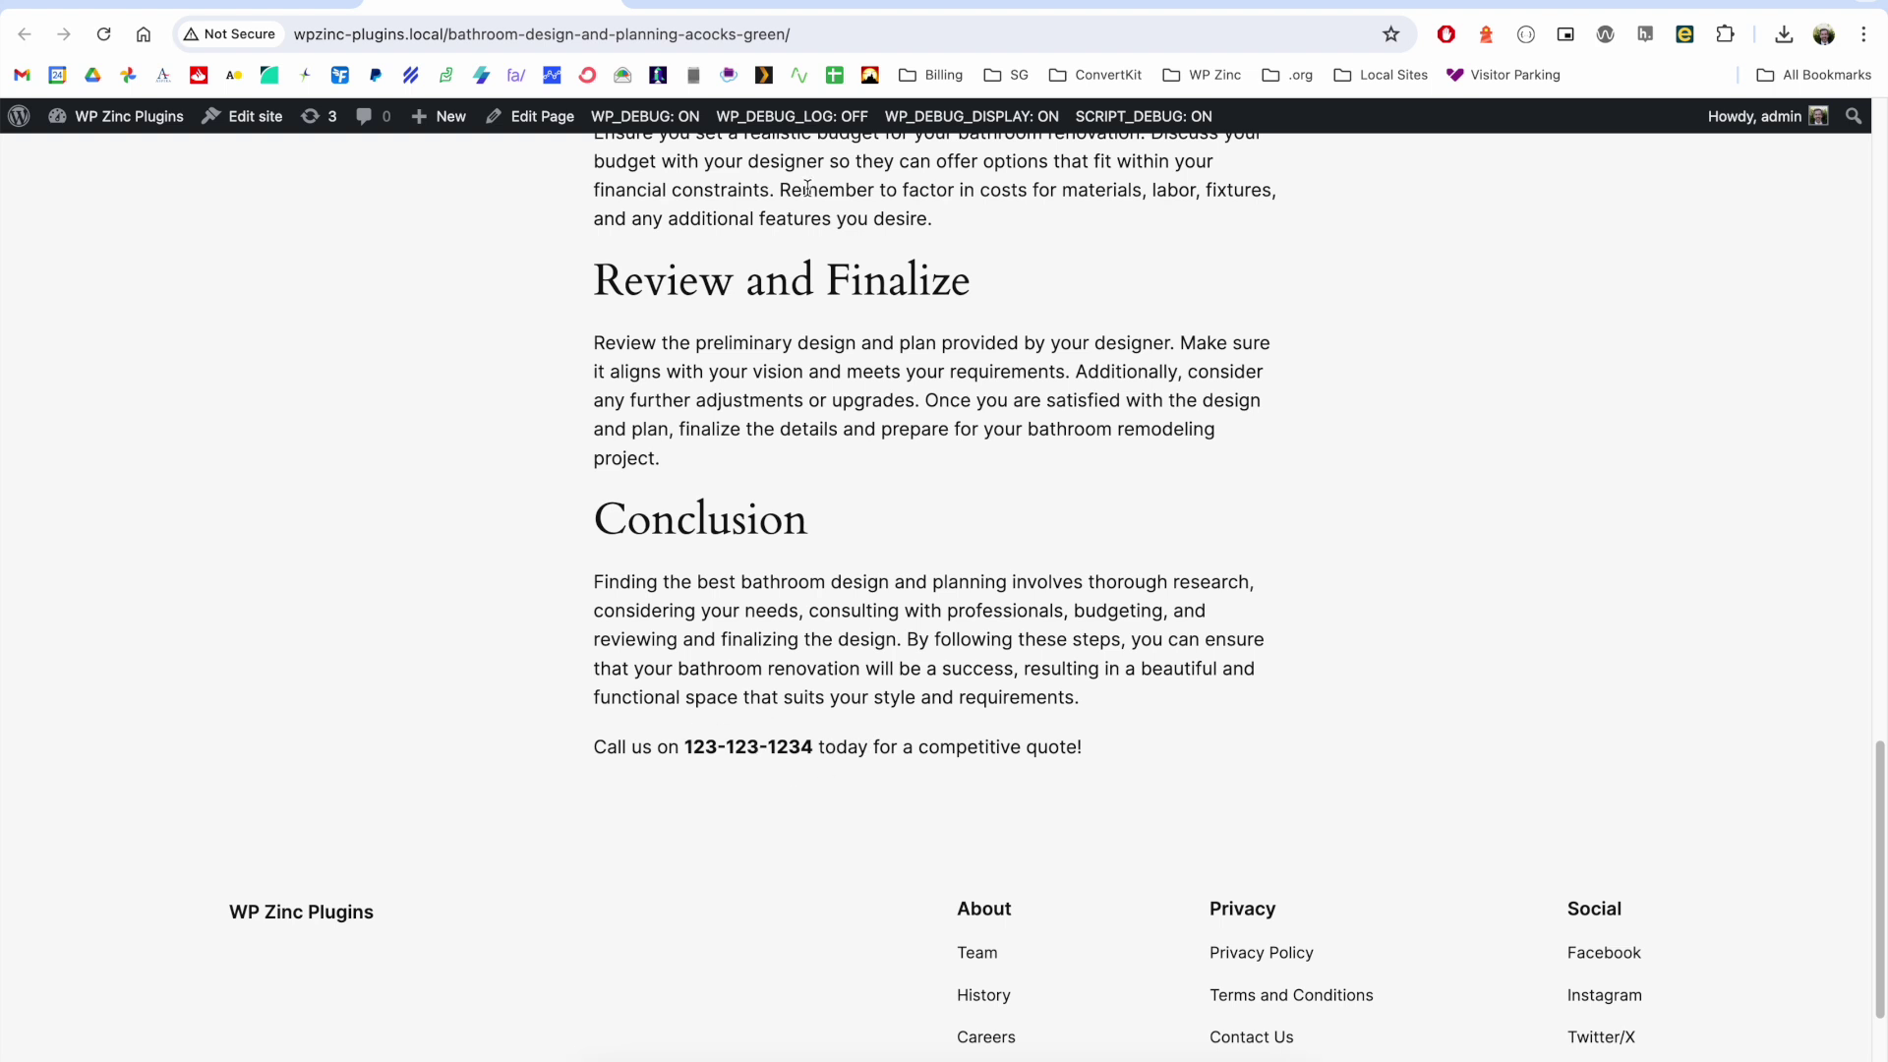
key("super+r")
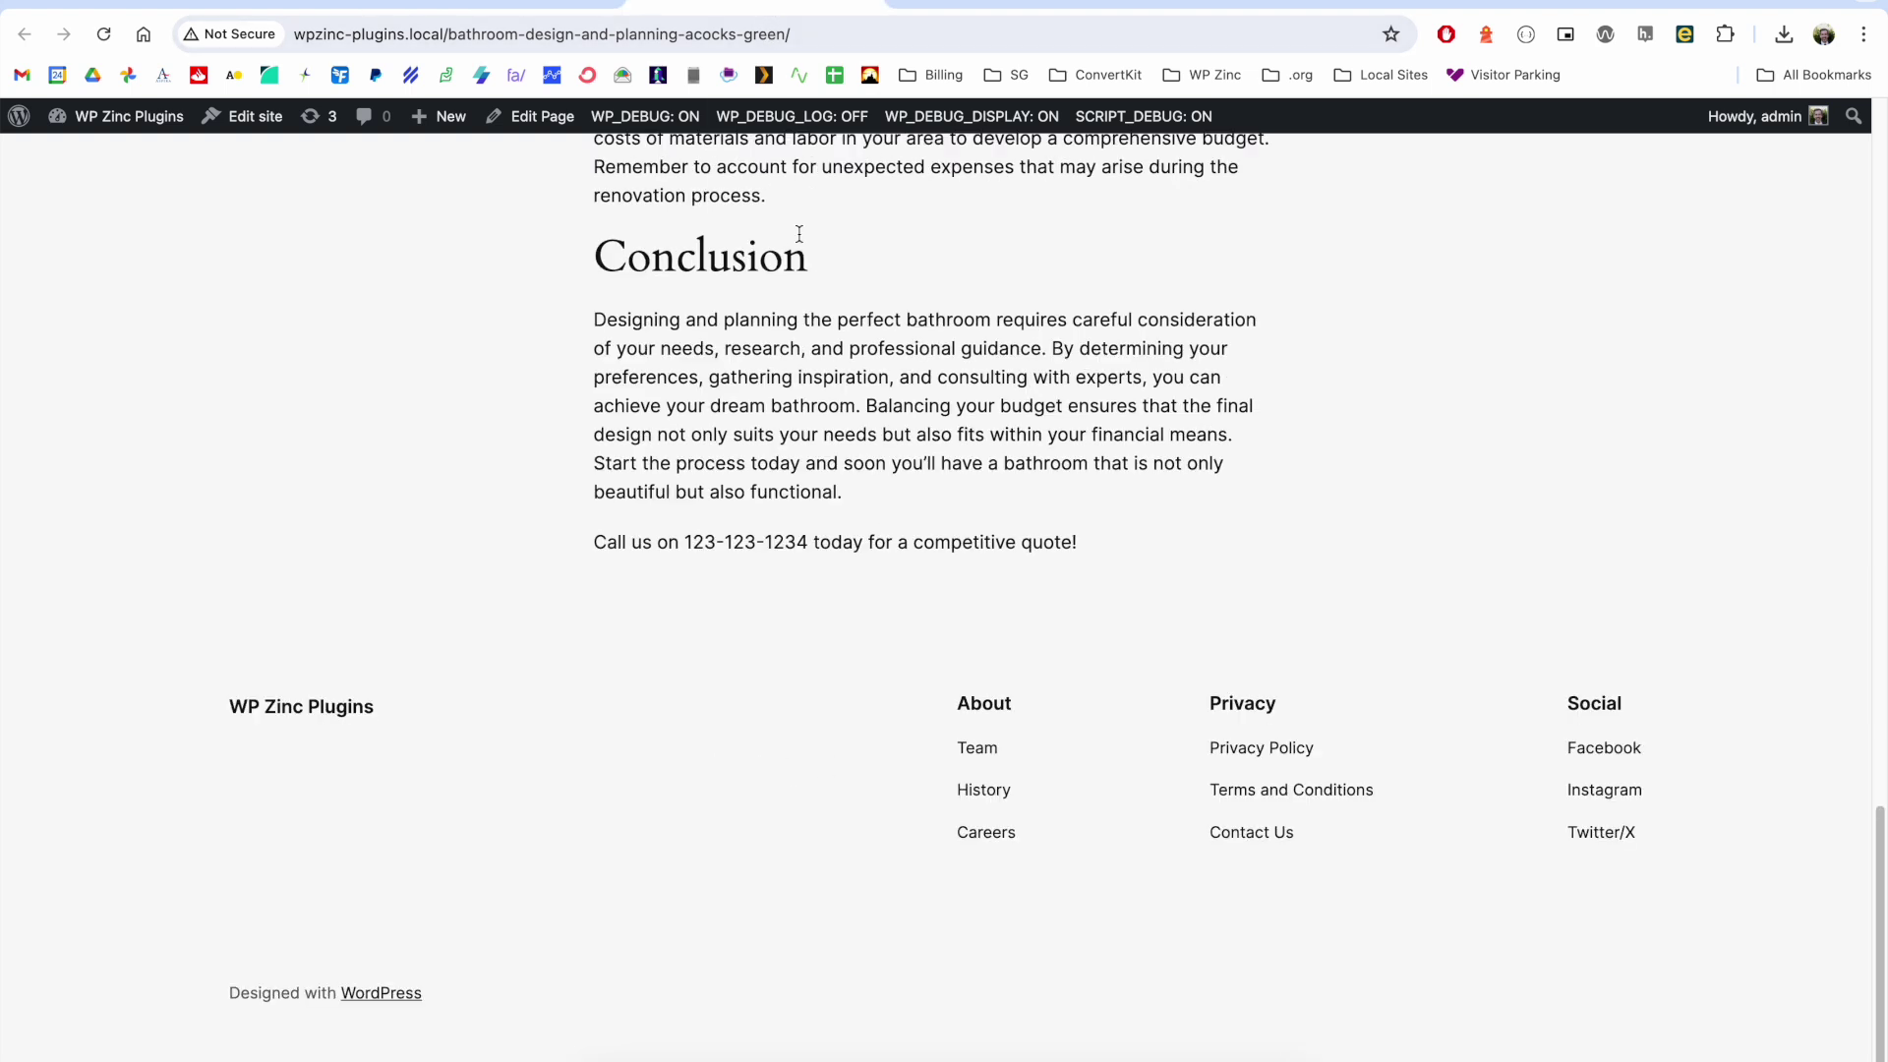
key("super+r")
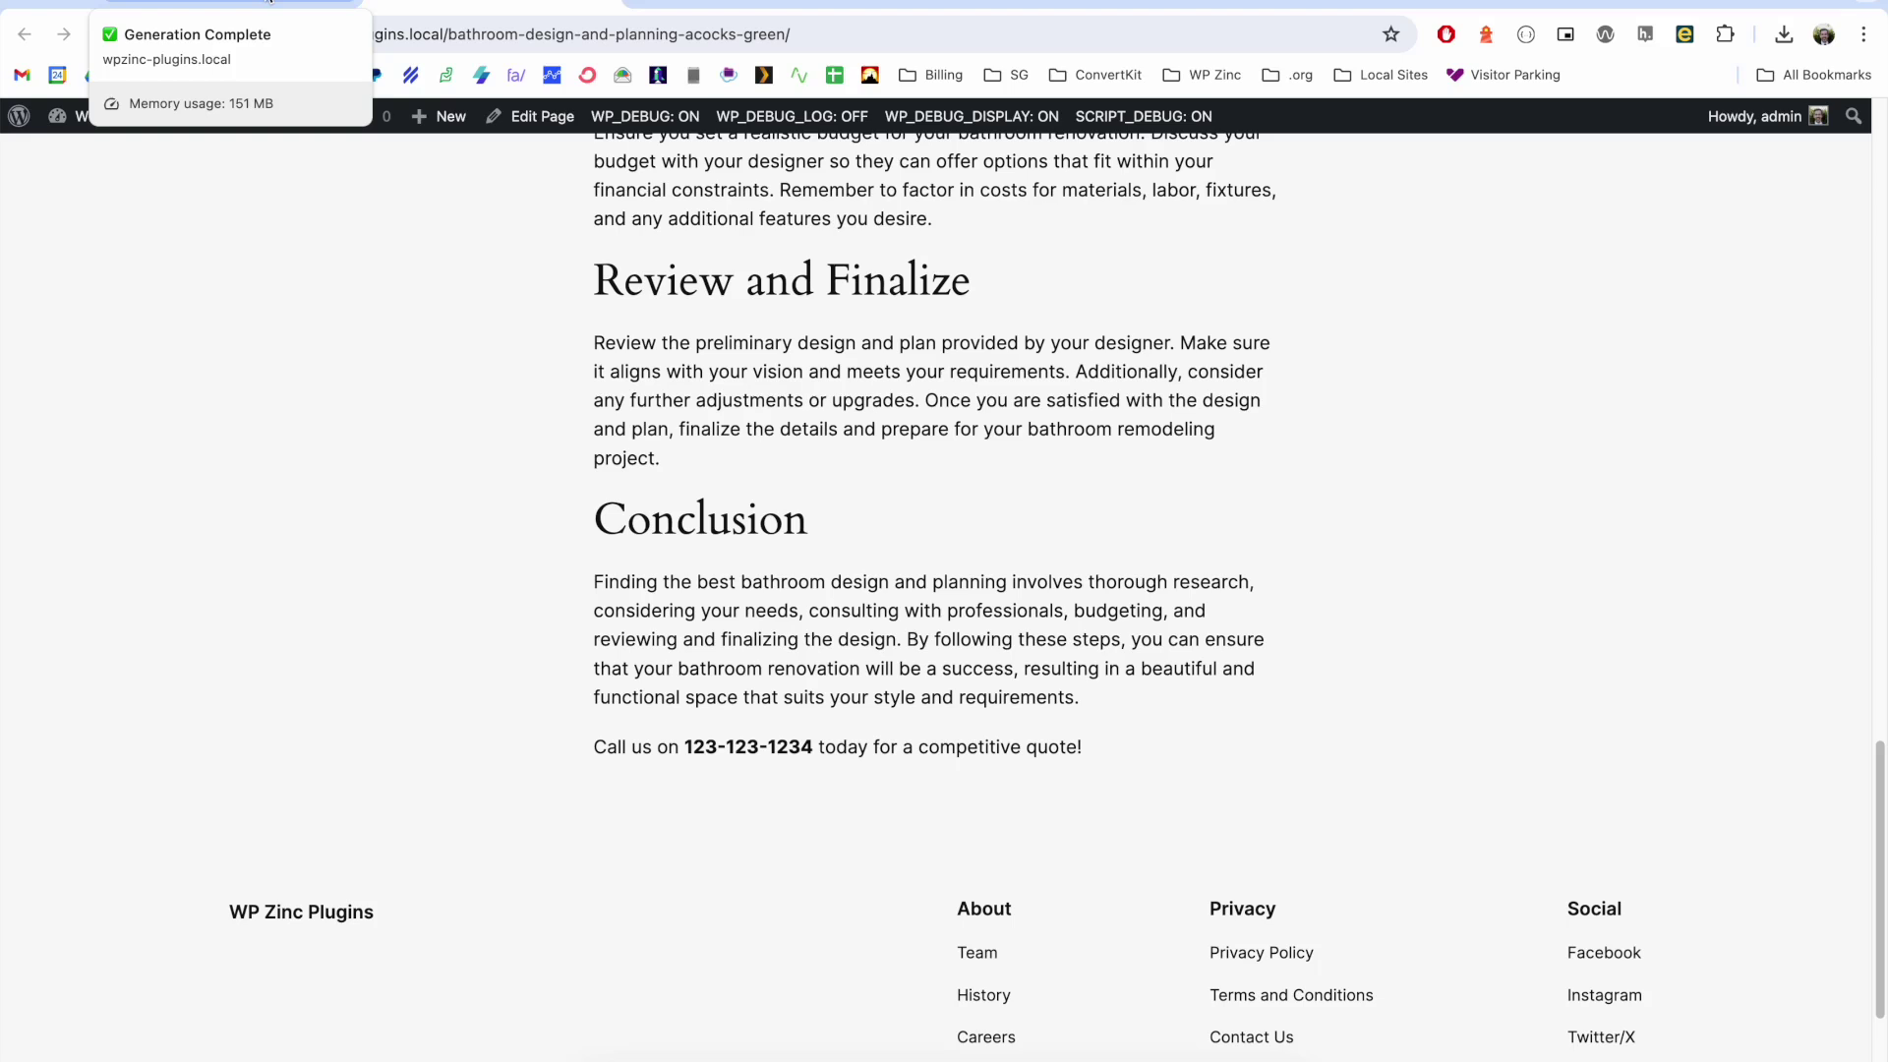
left_click(270, 2)
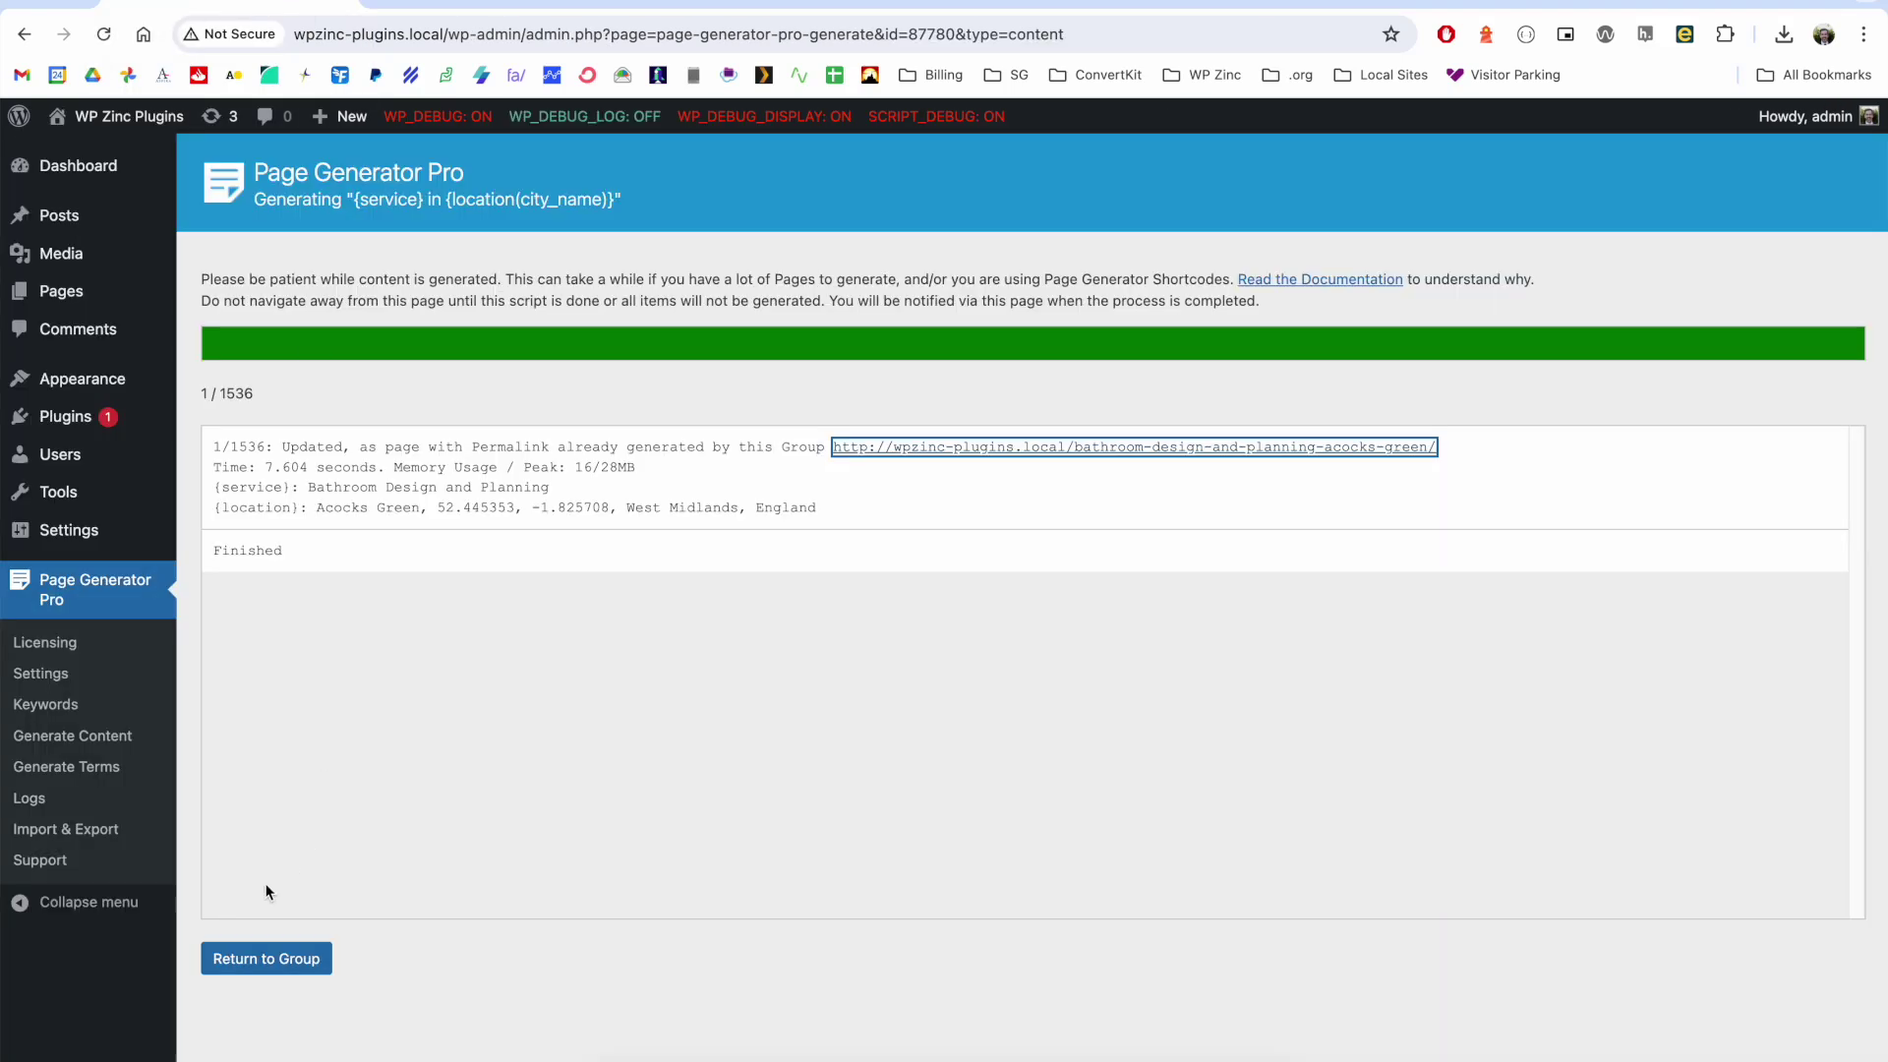
Add a custom field holding an OpenAI shortcode: 250-word English article on 'how to find the best {service}'.
left_click(268, 958)
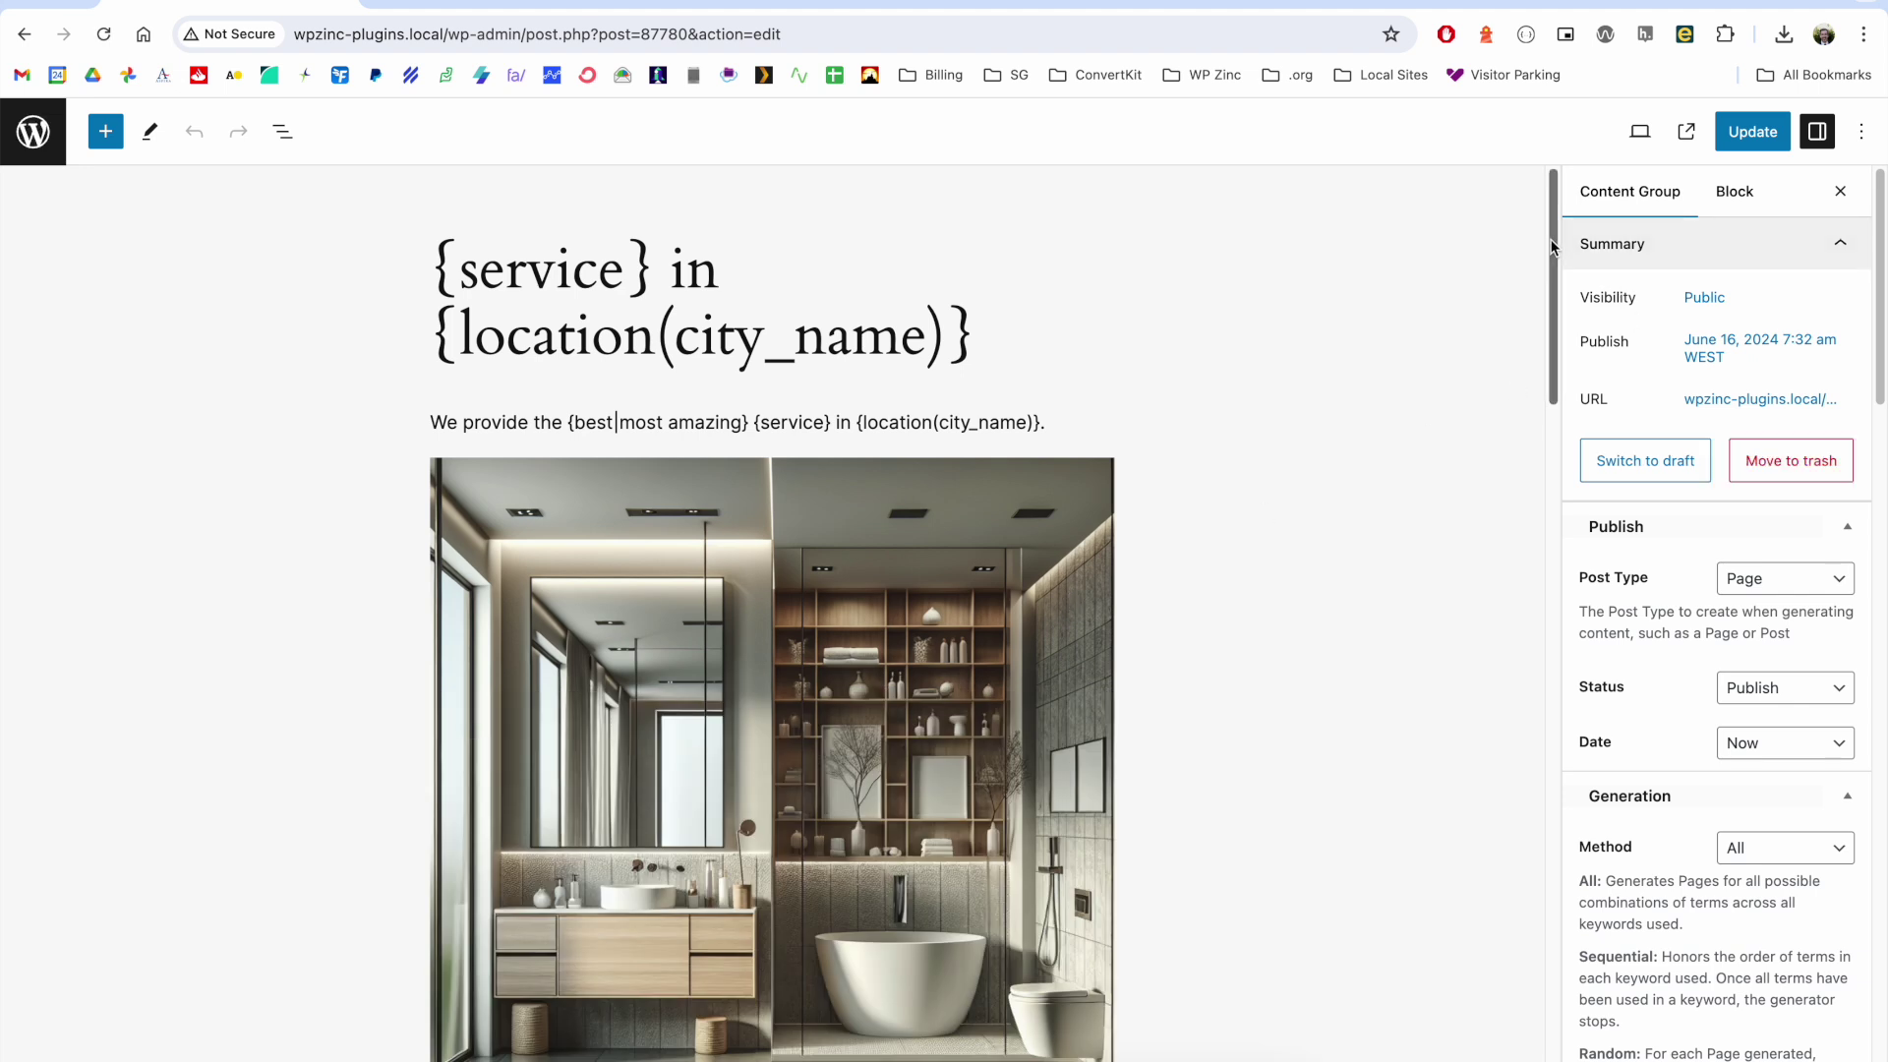
scroll(1551, 246, "down", 15)
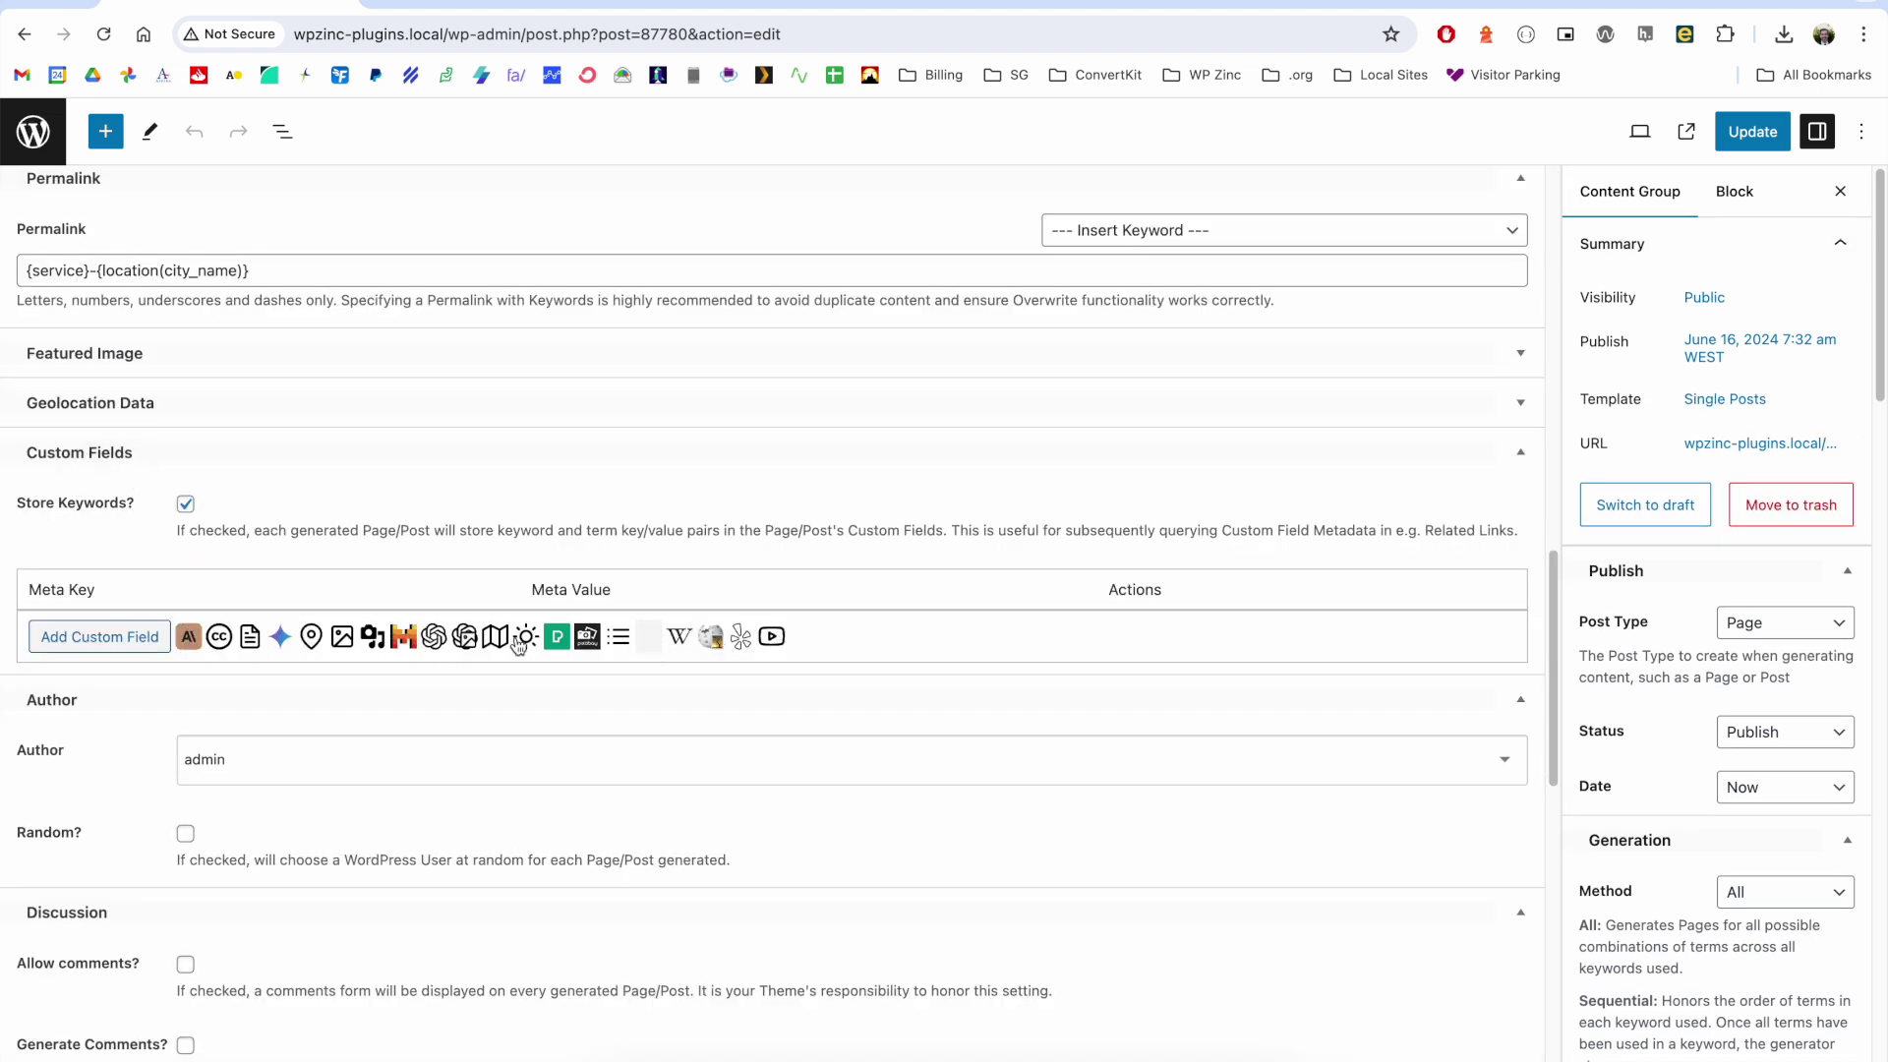
left_click(436, 641)
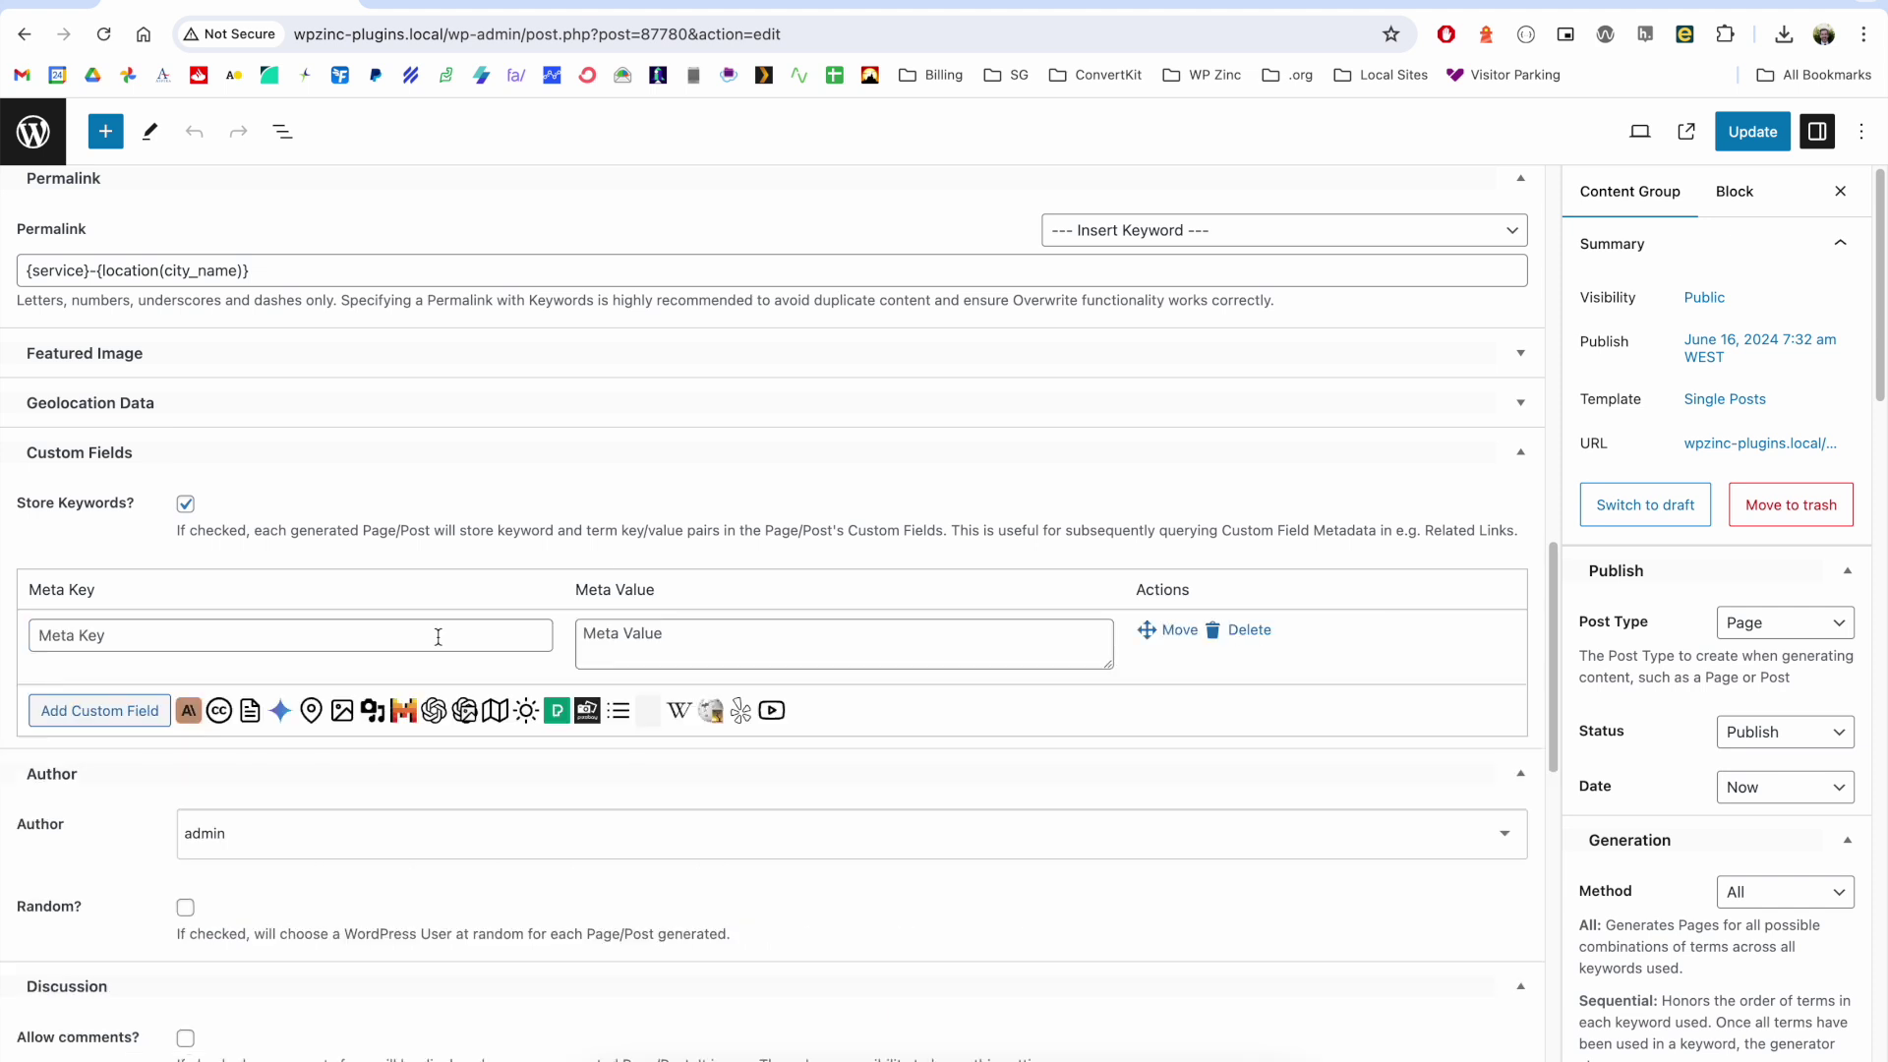
left_click(1007, 522)
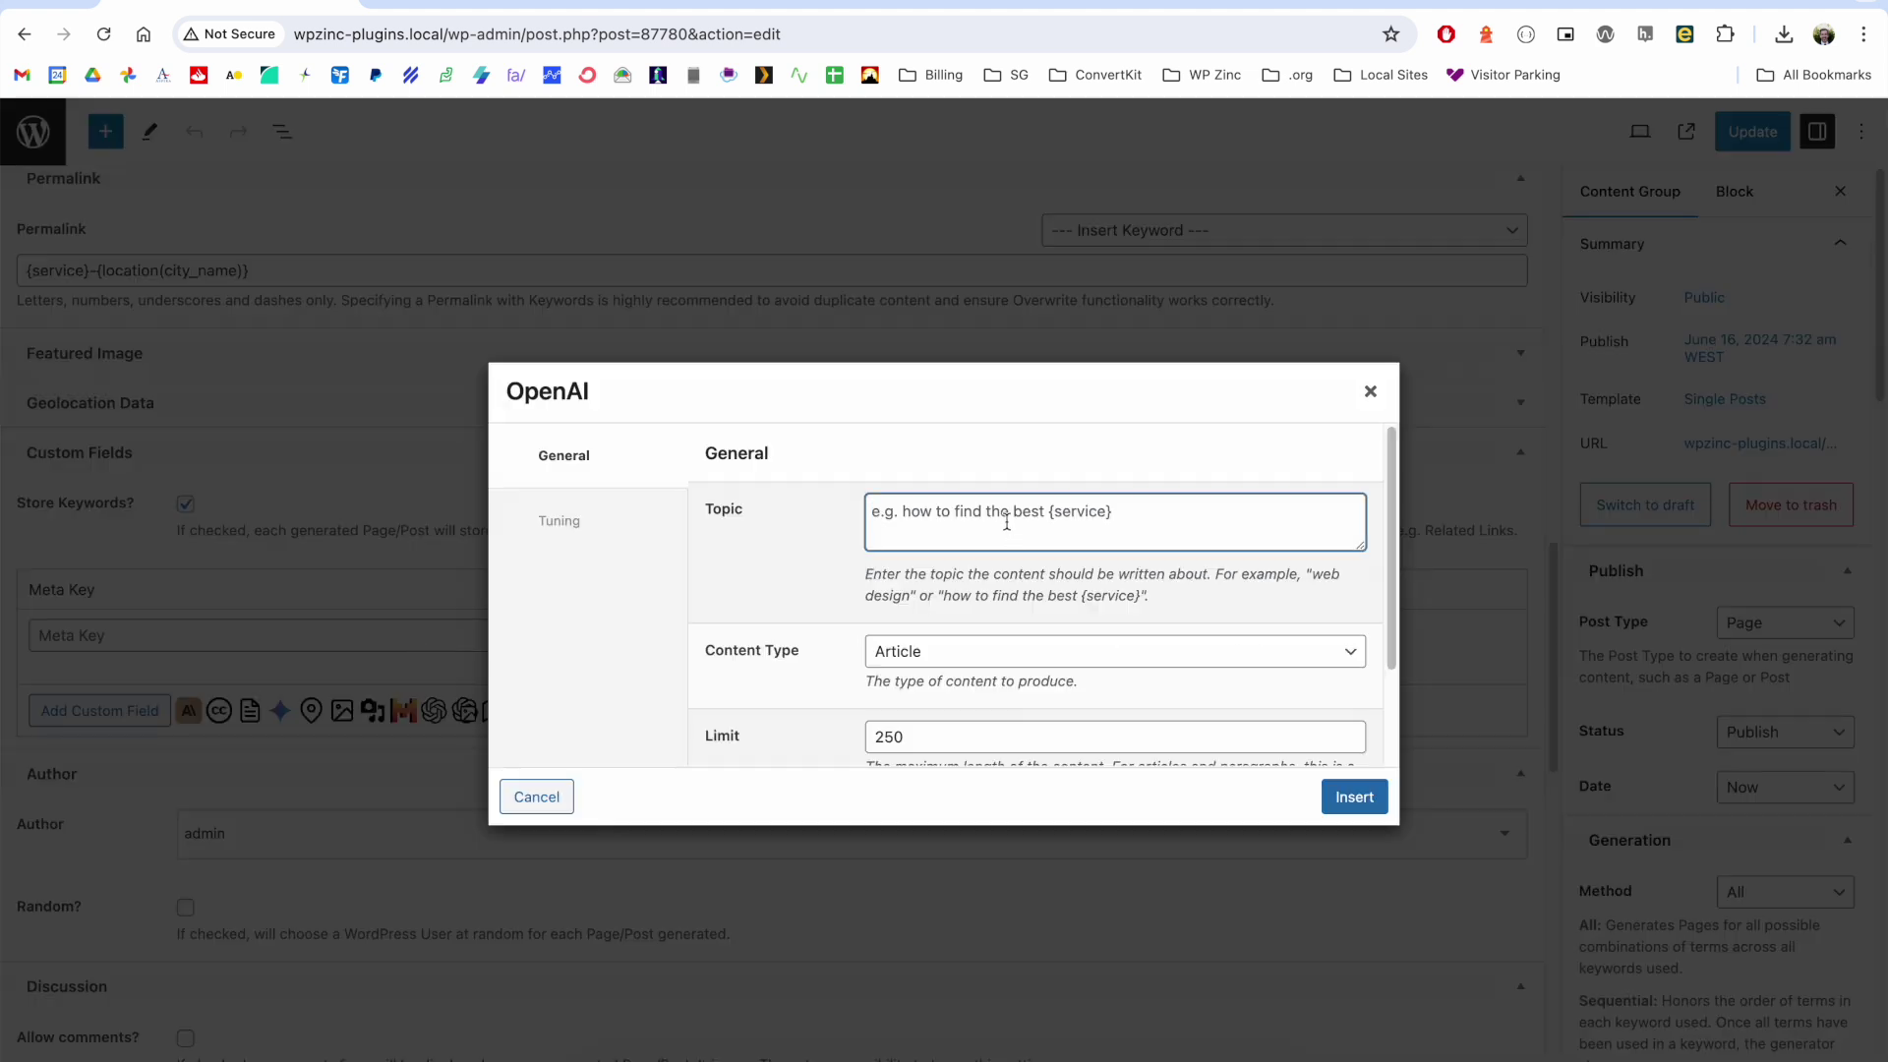
type("how to find the bes")
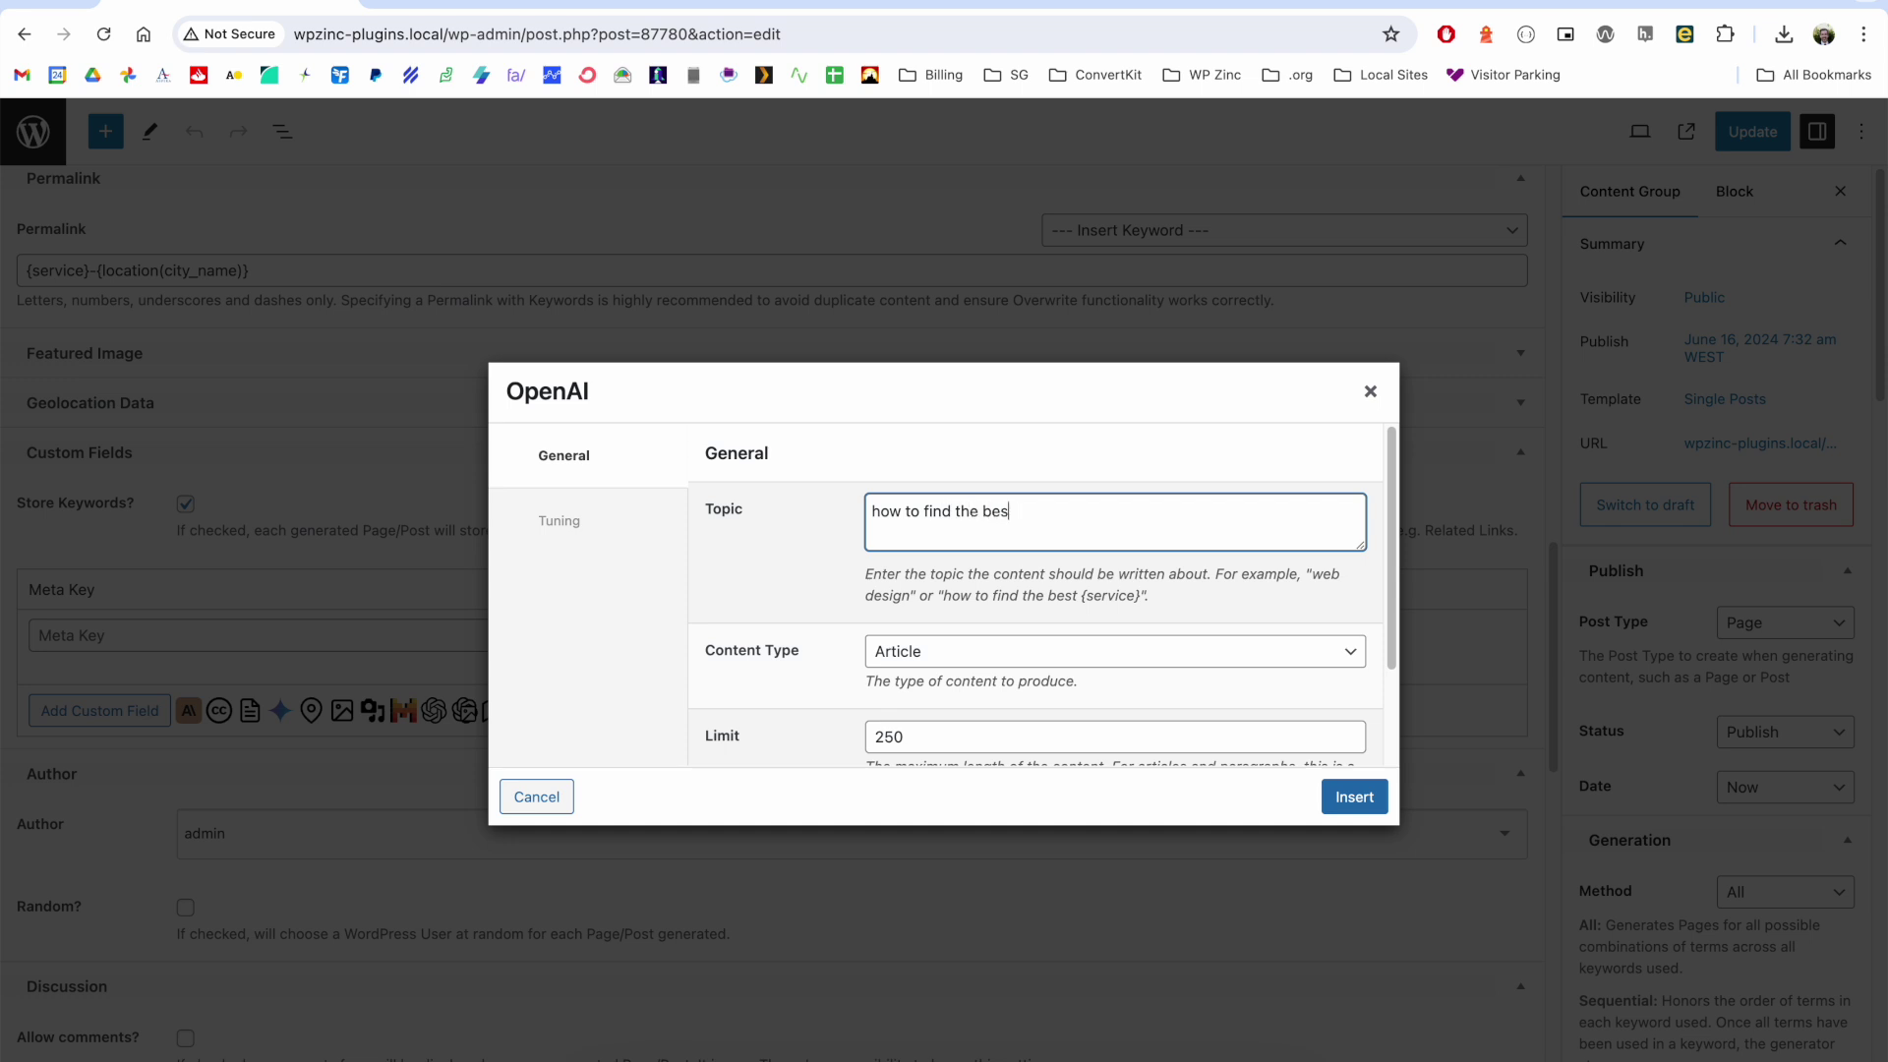
type("t {service}")
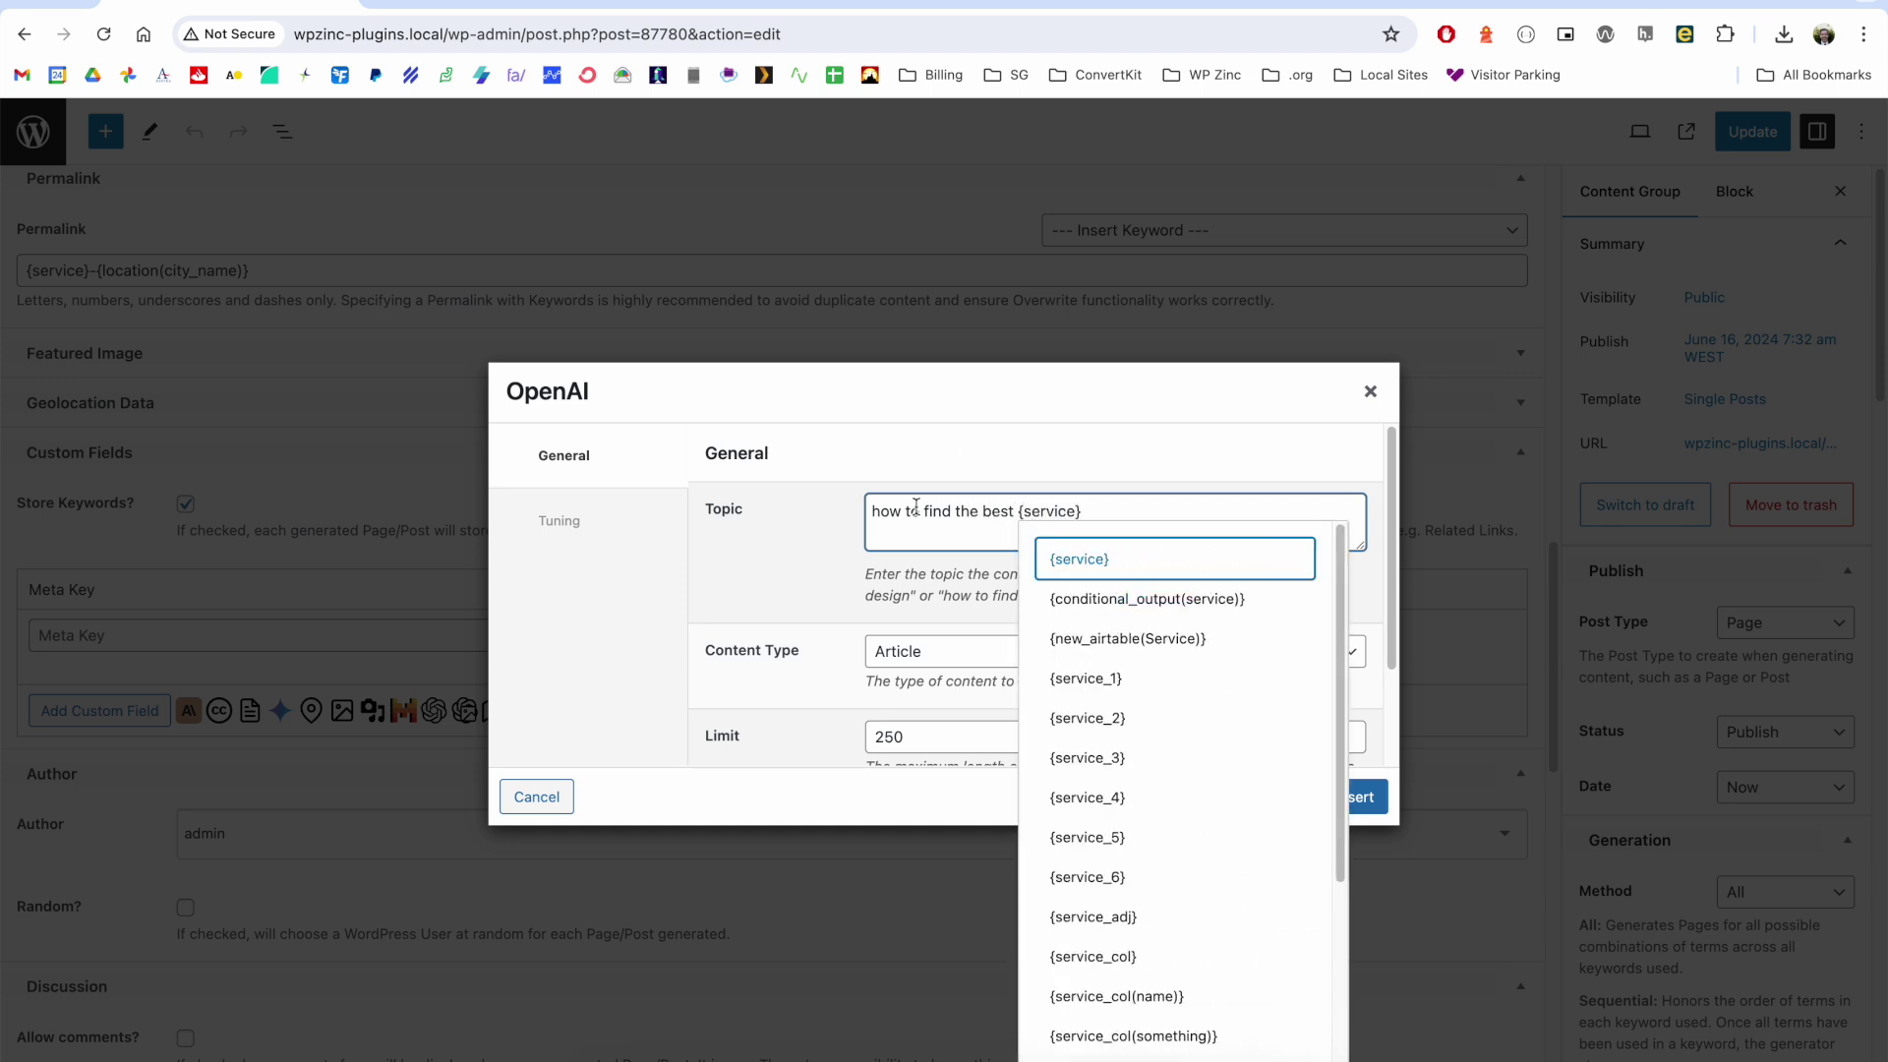
left_click(917, 510)
scroll(1288, 600, "down", 2)
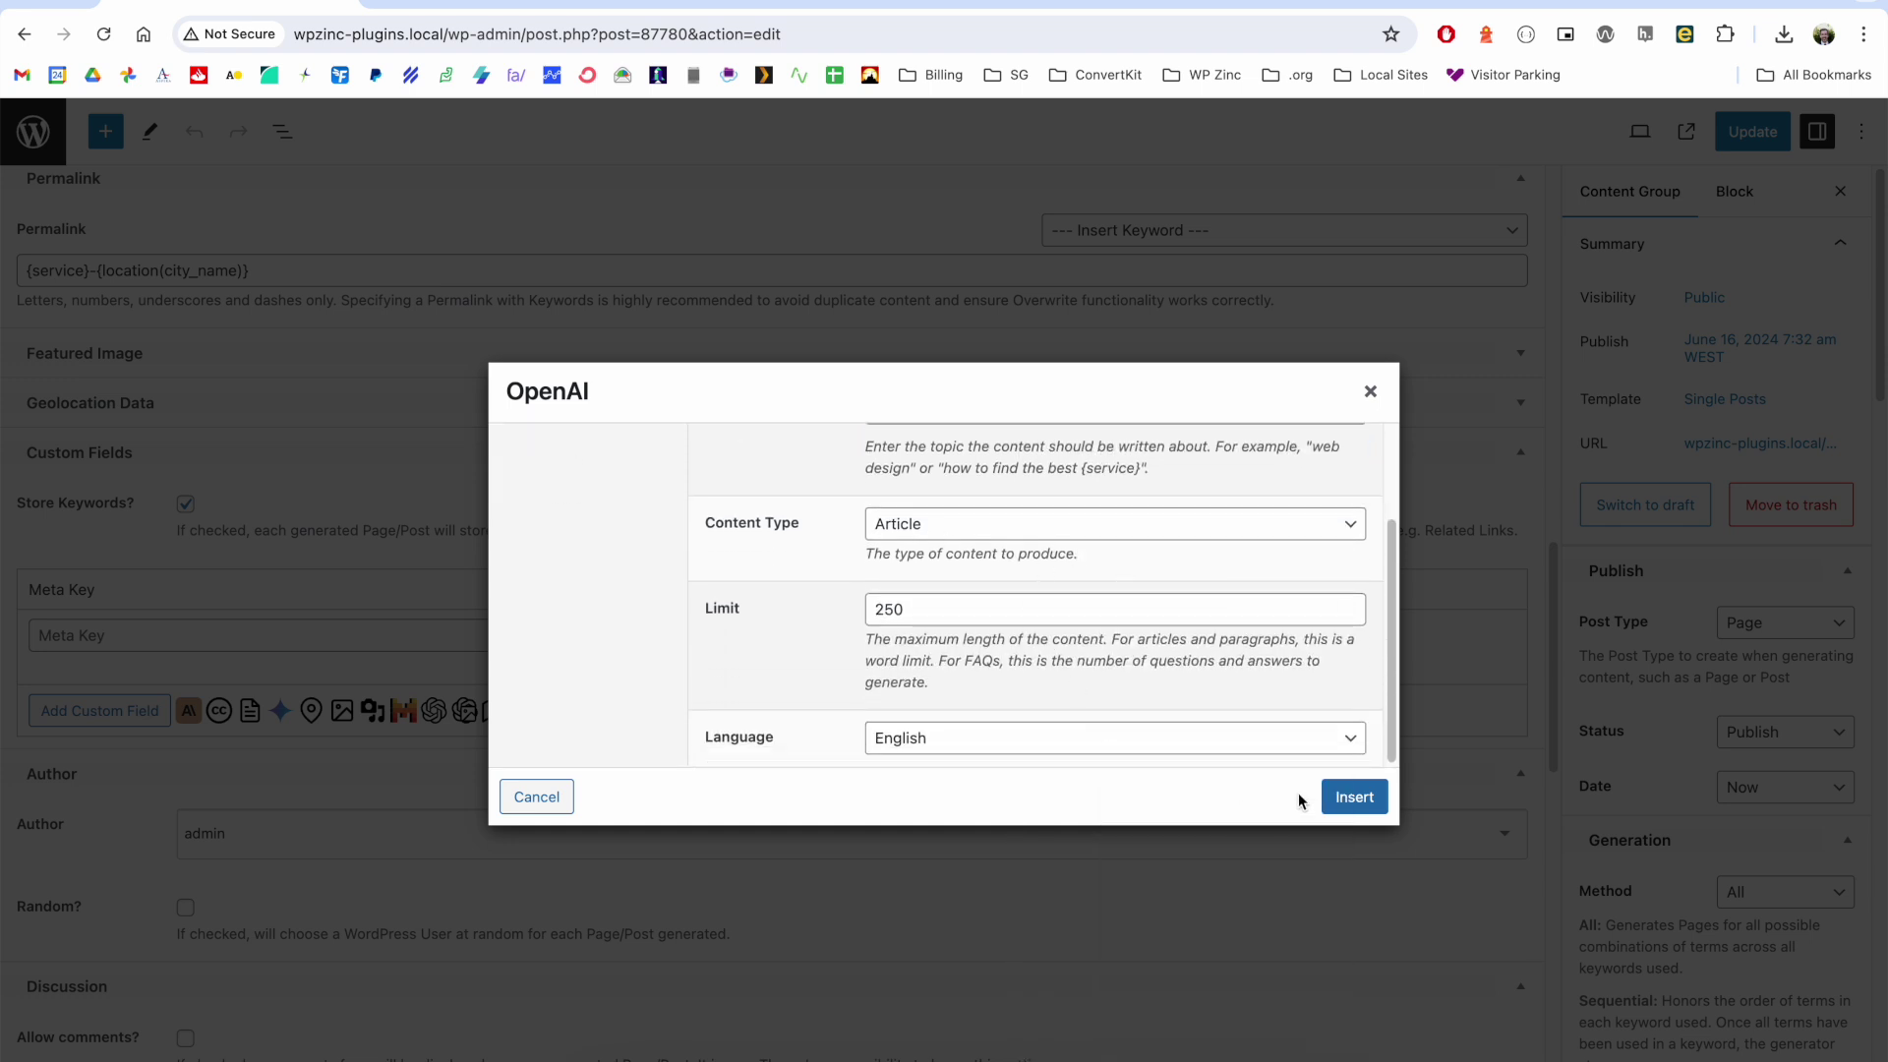
left_click(1351, 800)
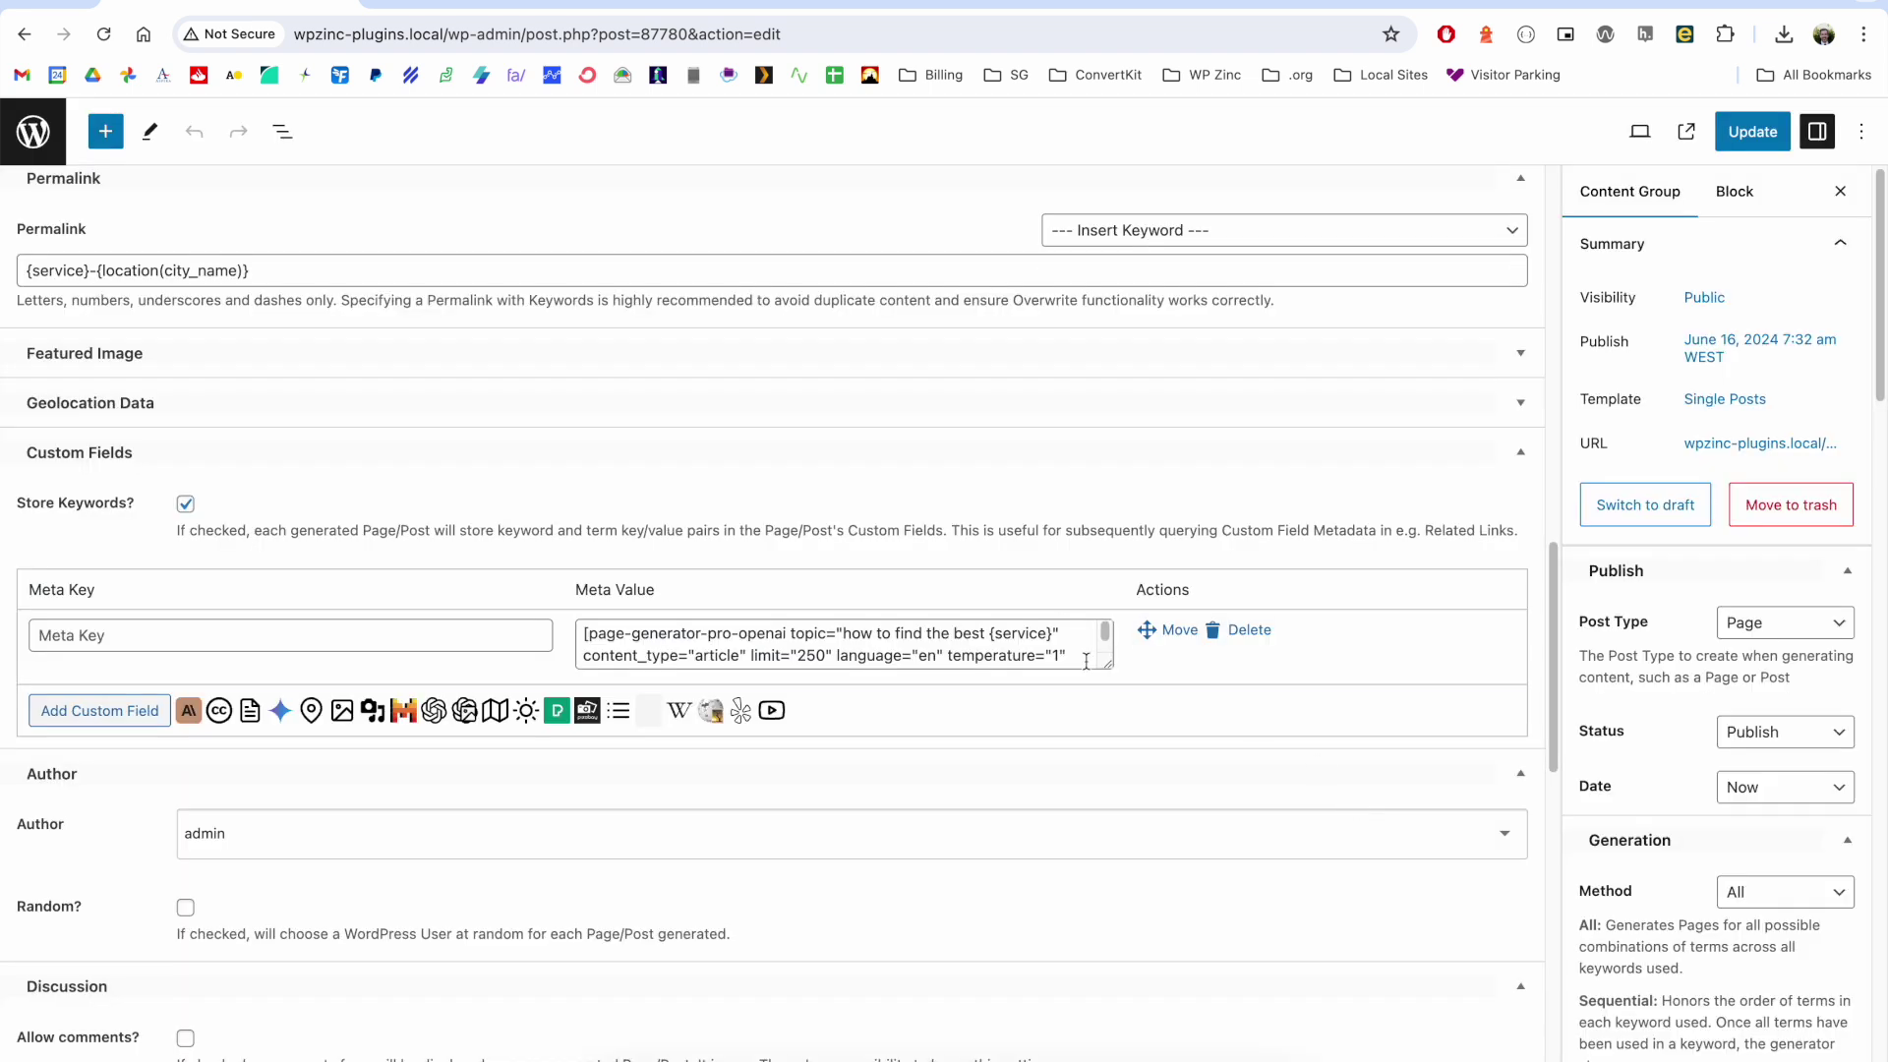
Name the OpenAI custom field's meta key ai_content and save the content group.
left_click_drag(1111, 665, 1111, 700)
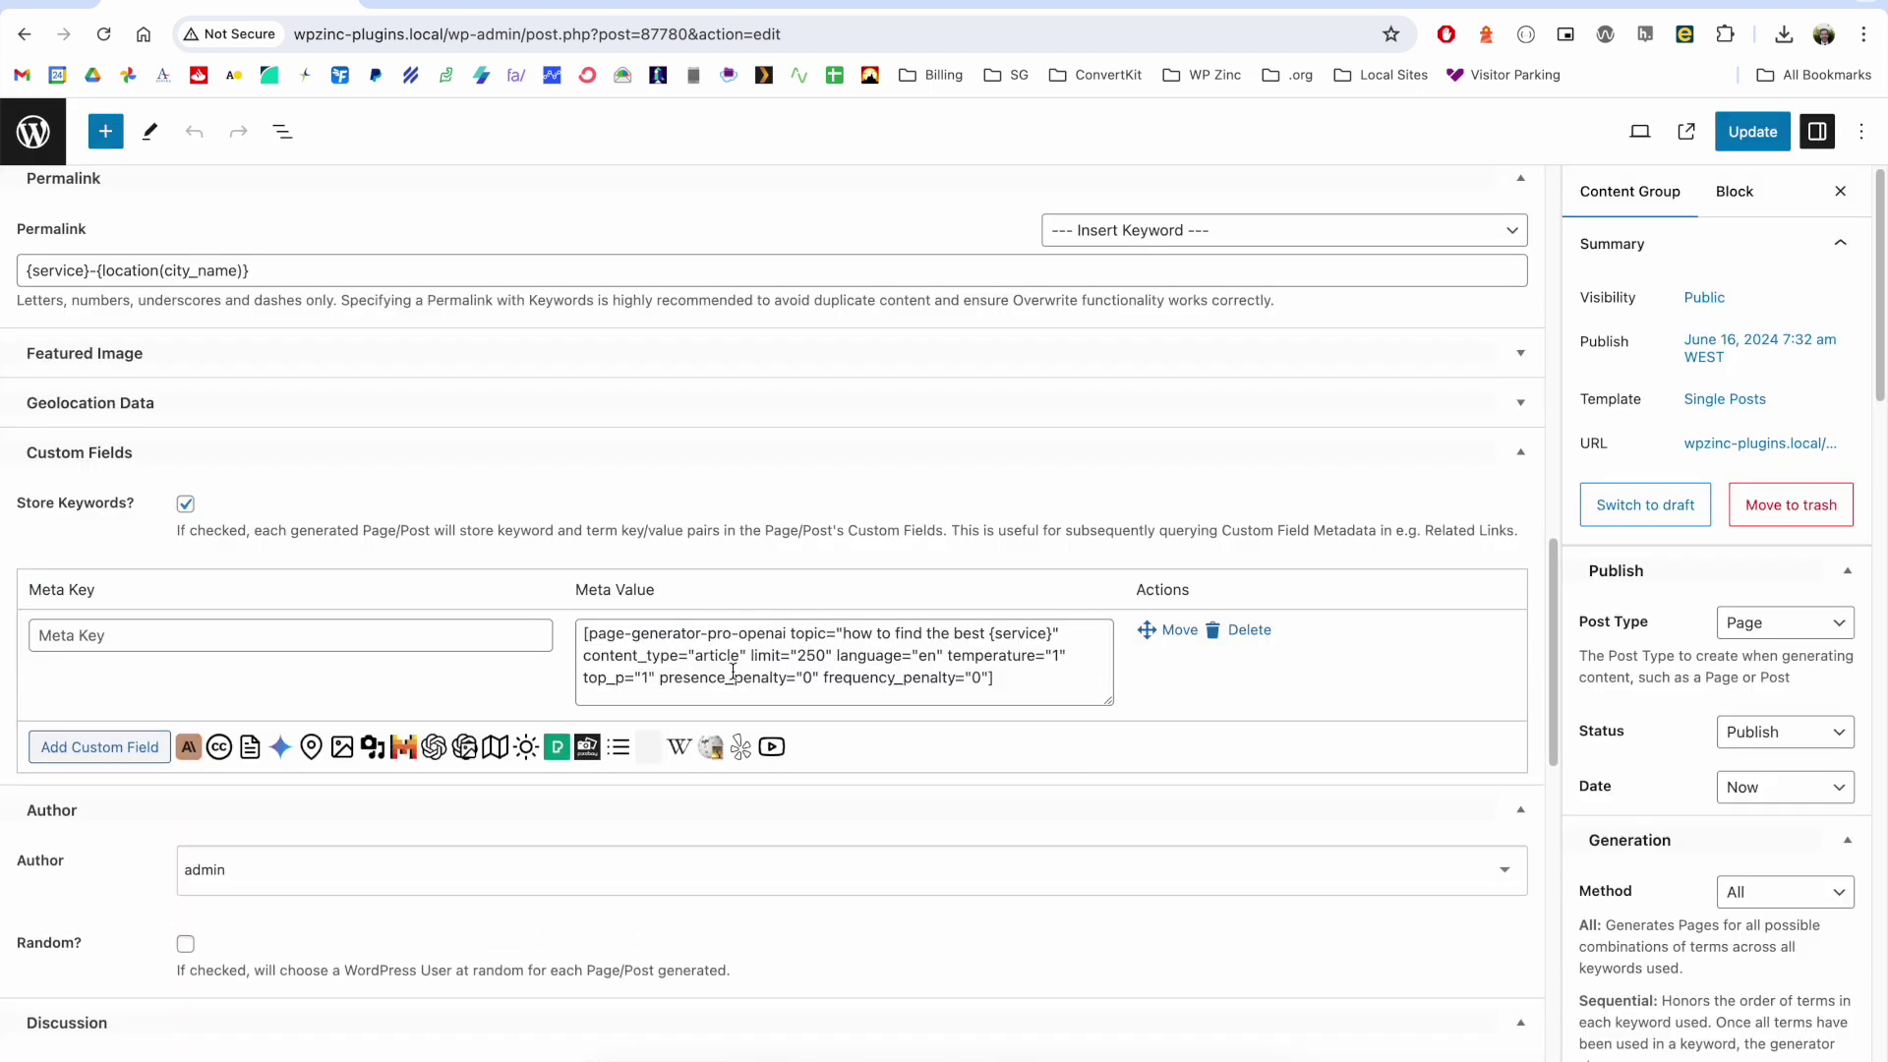
left_click(312, 626)
type("ai_content")
key("ctrl+s")
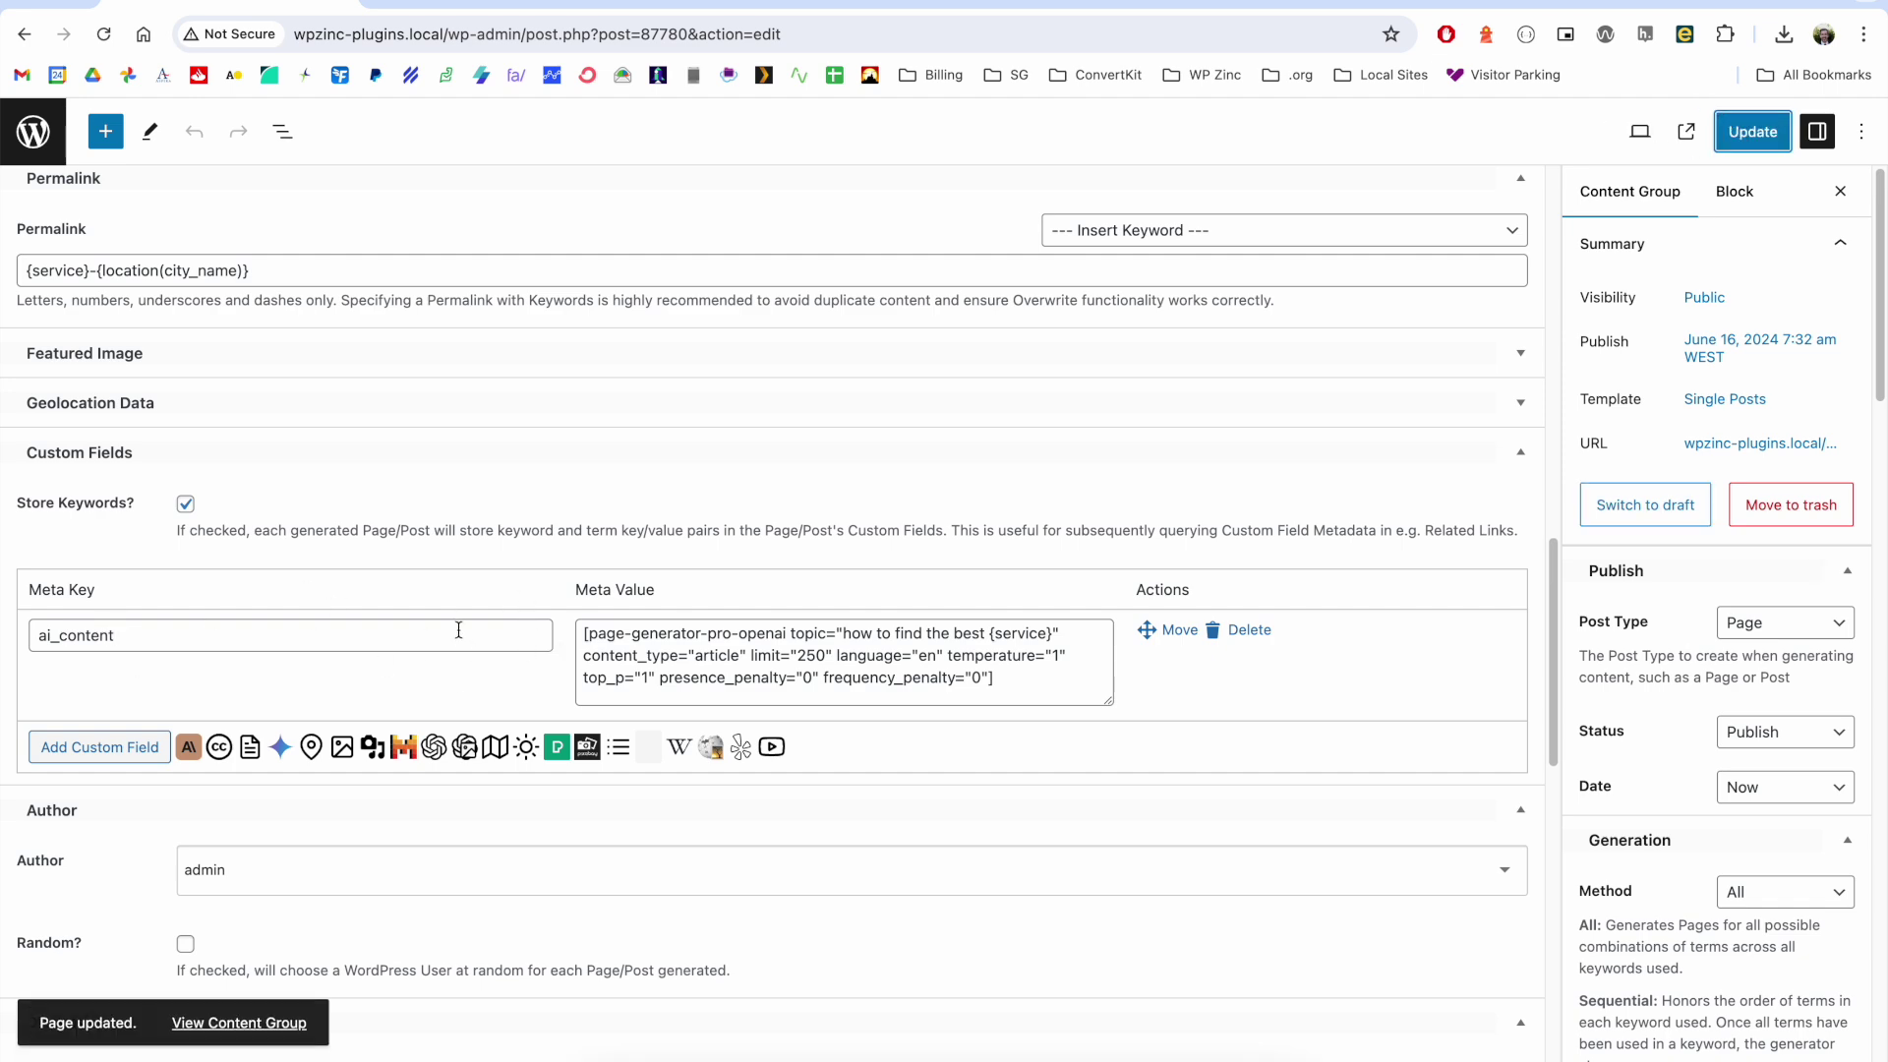
scroll(413, 662, "up", 8)
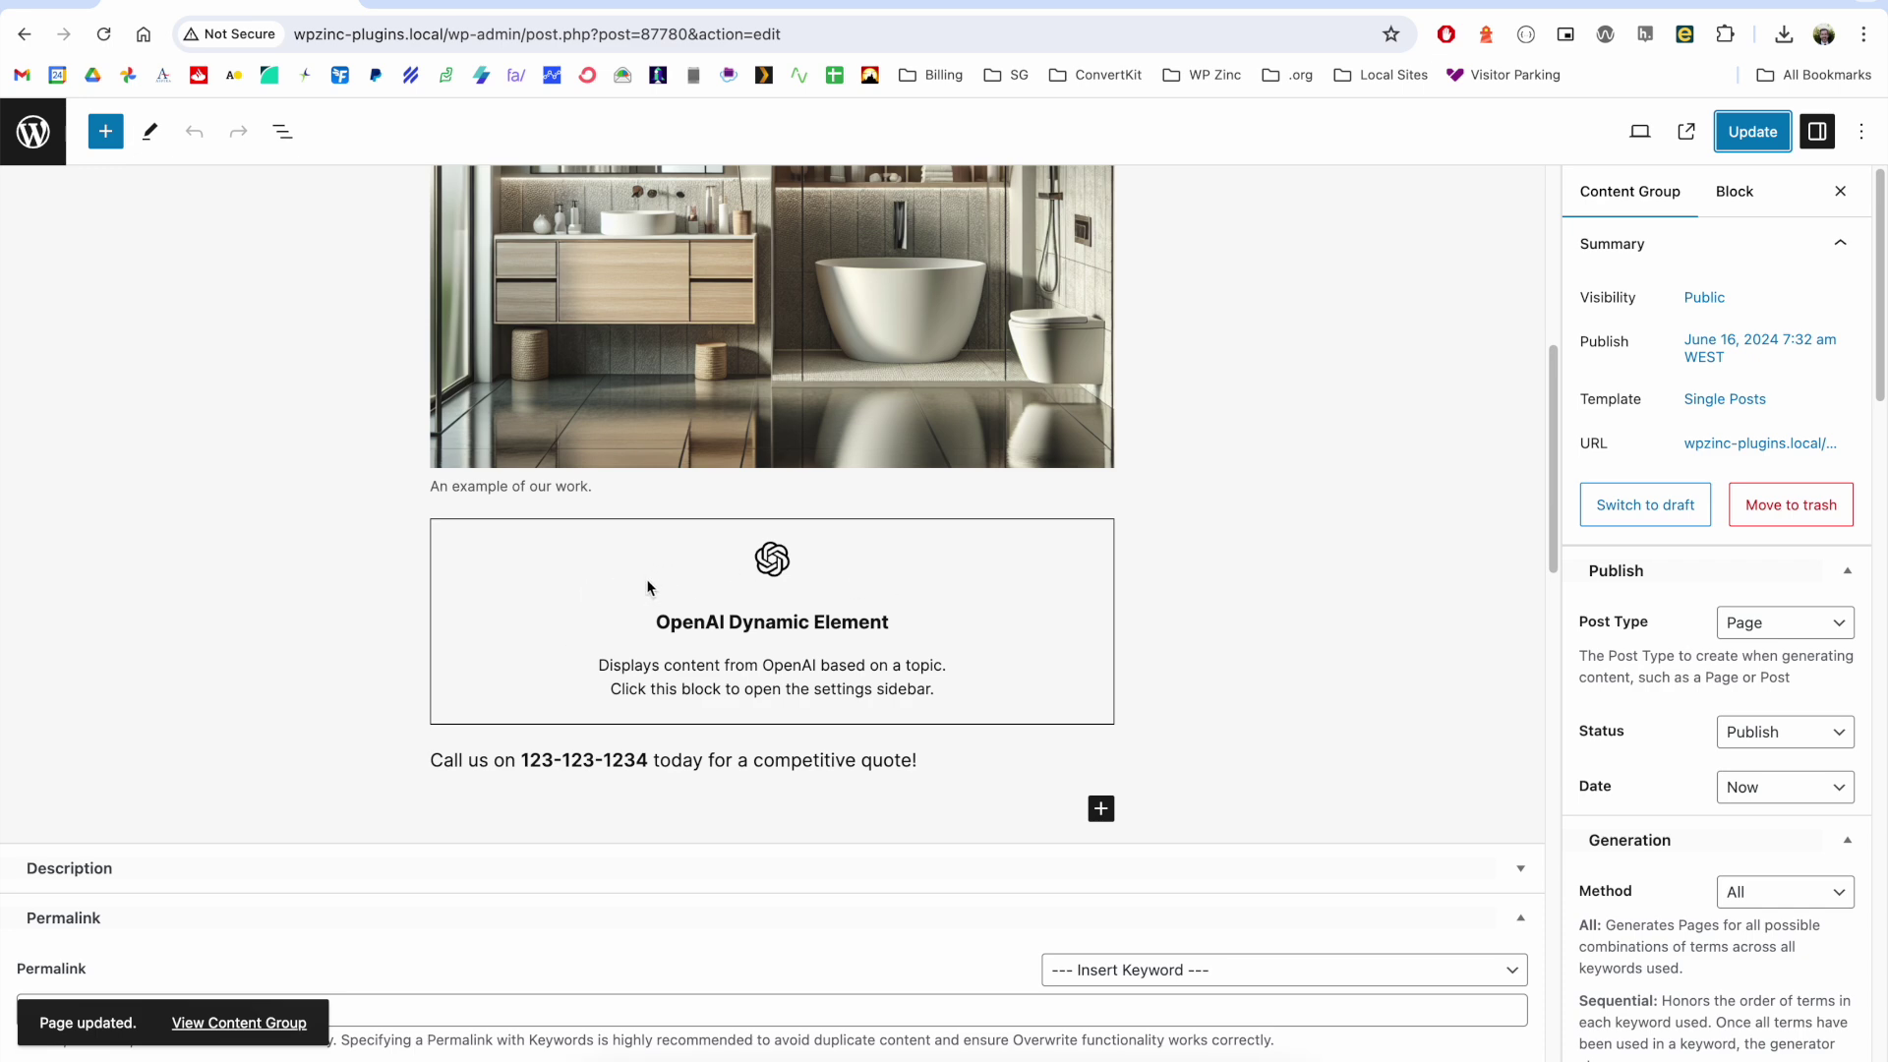
left_click(596, 577)
Delete the OpenAI Dynamic Element block and insert a Custom Field block via /cus below the image.
key("BackSpace")
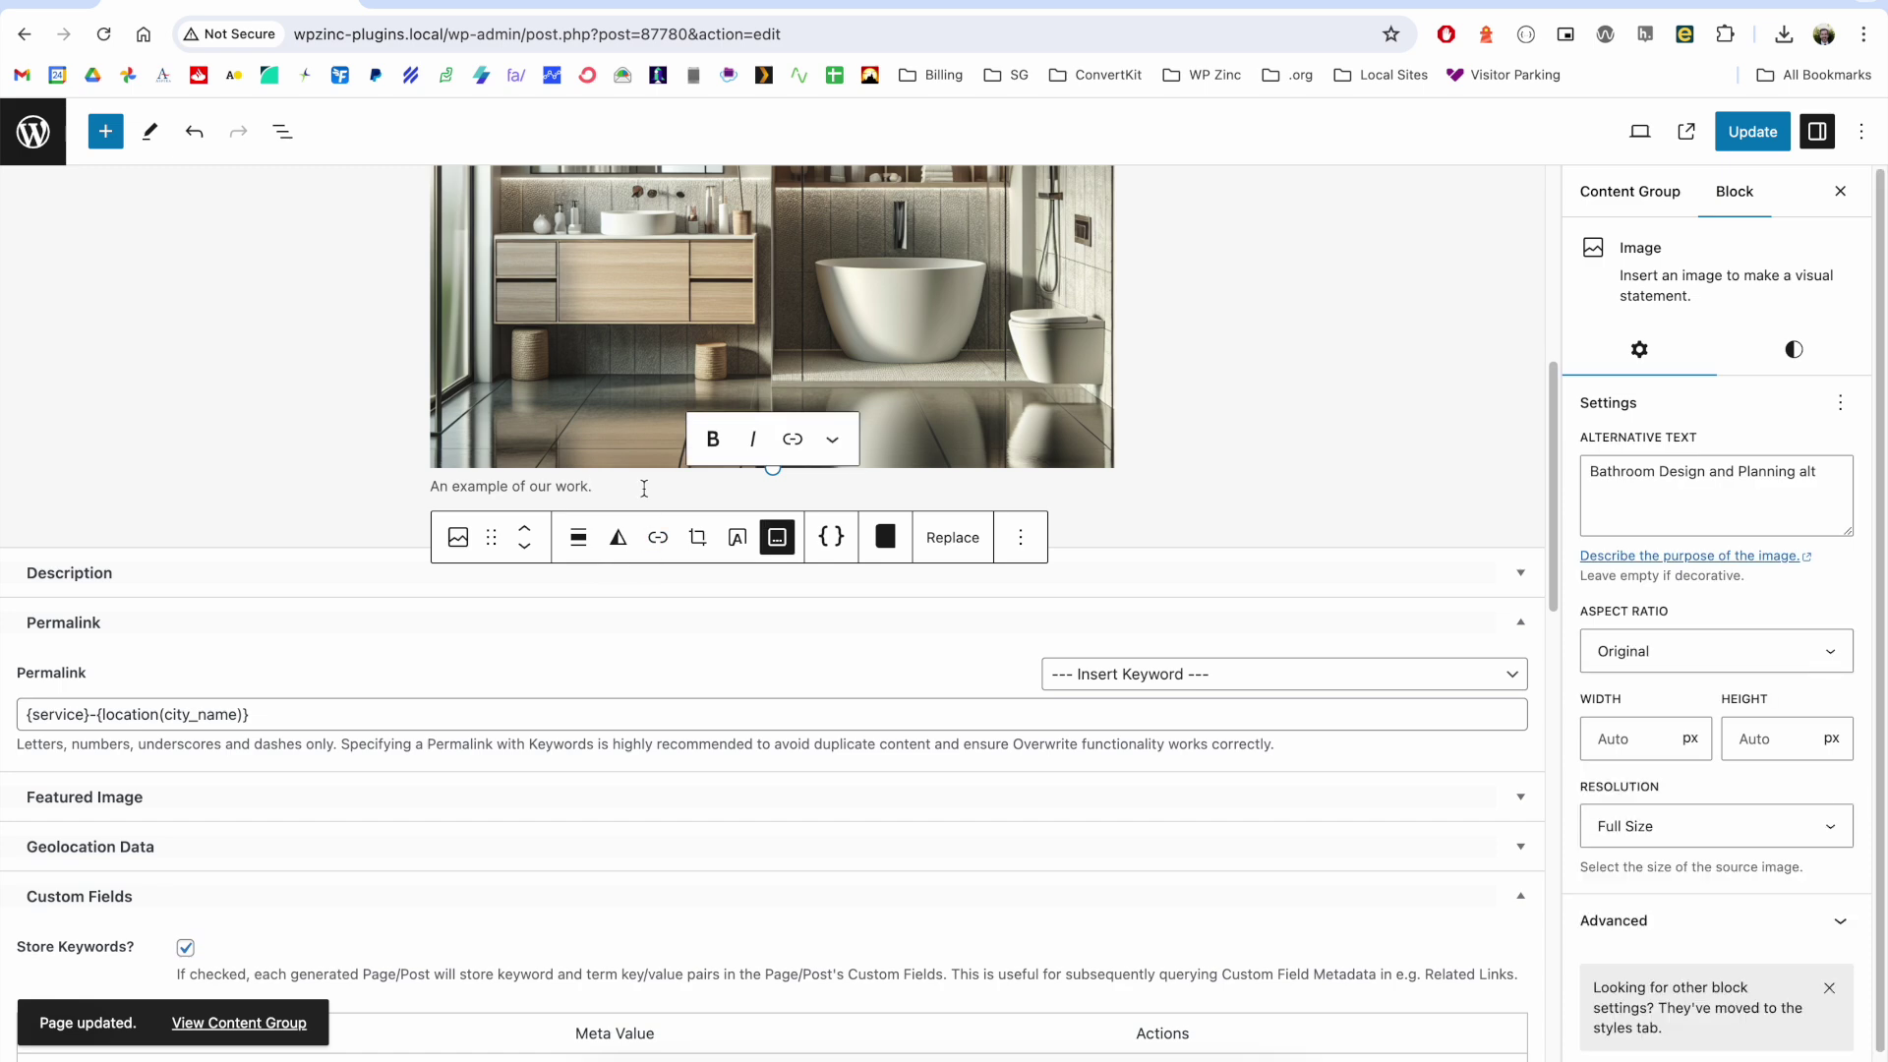
key("Return")
type("/cus")
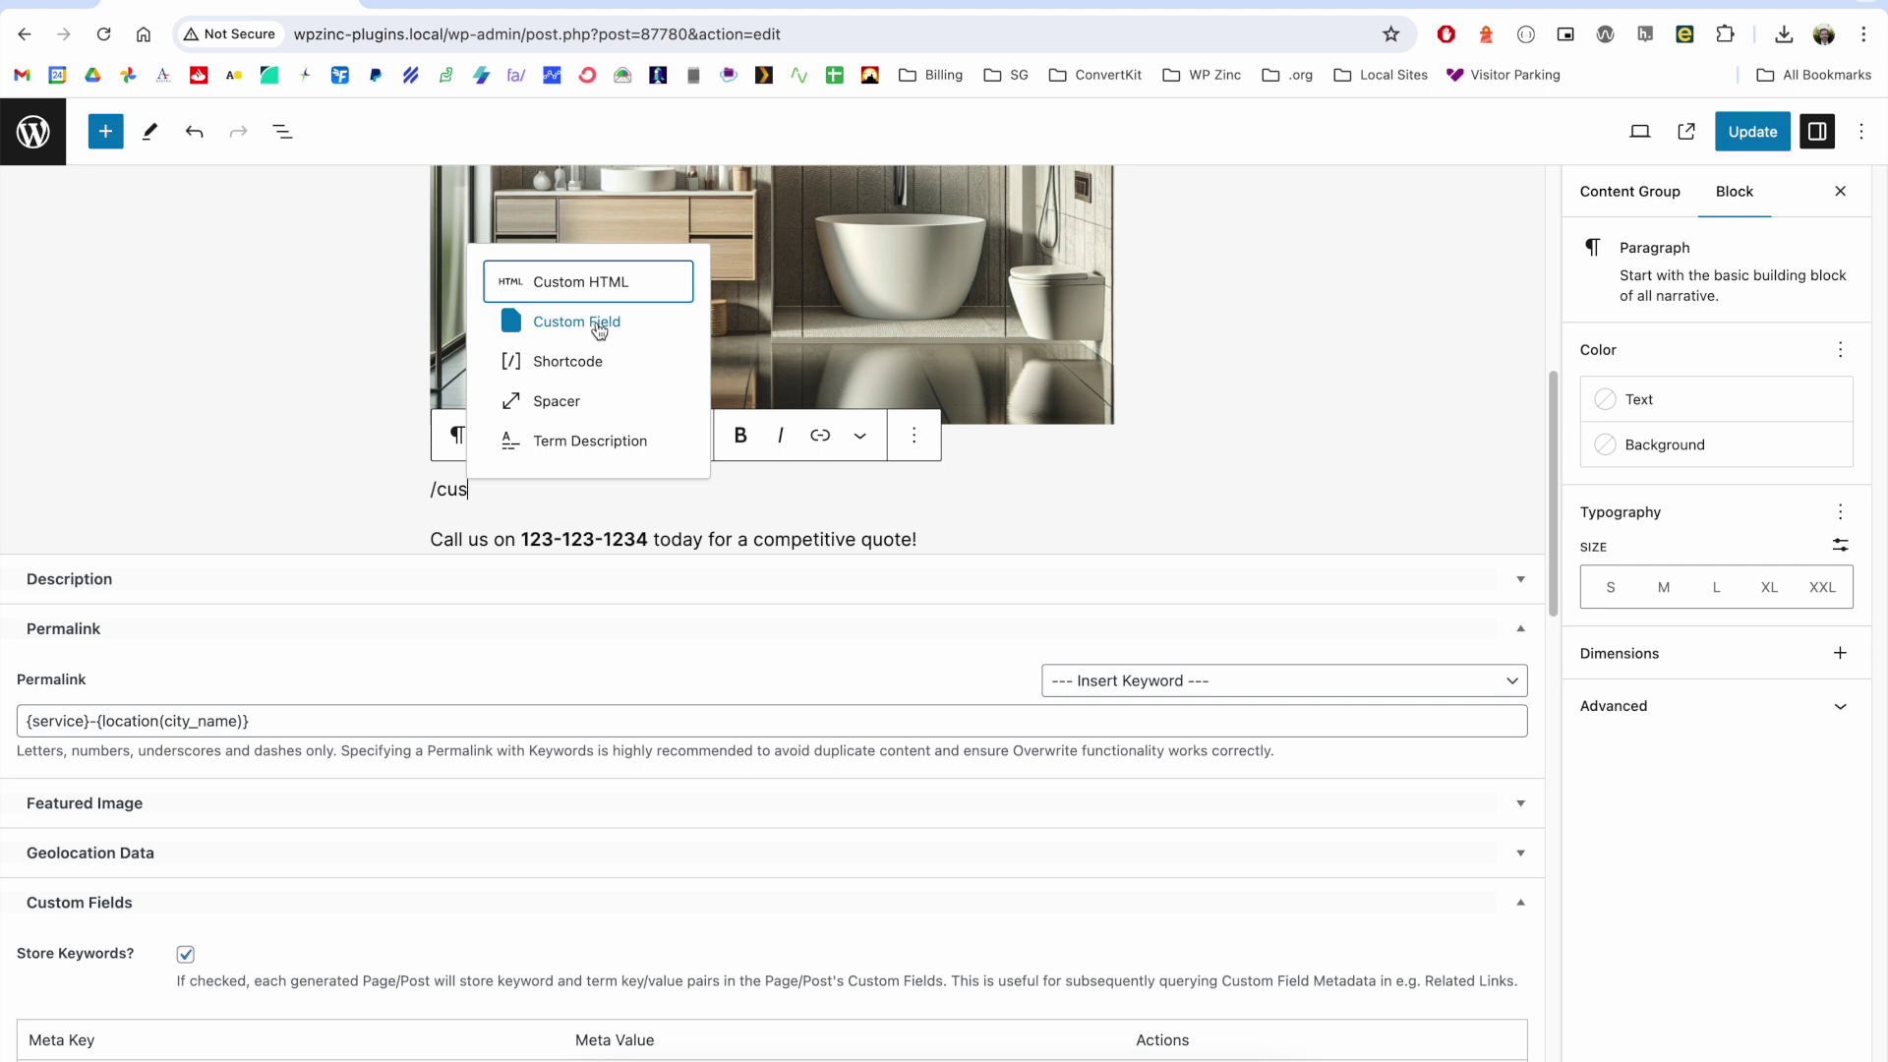
left_click(599, 332)
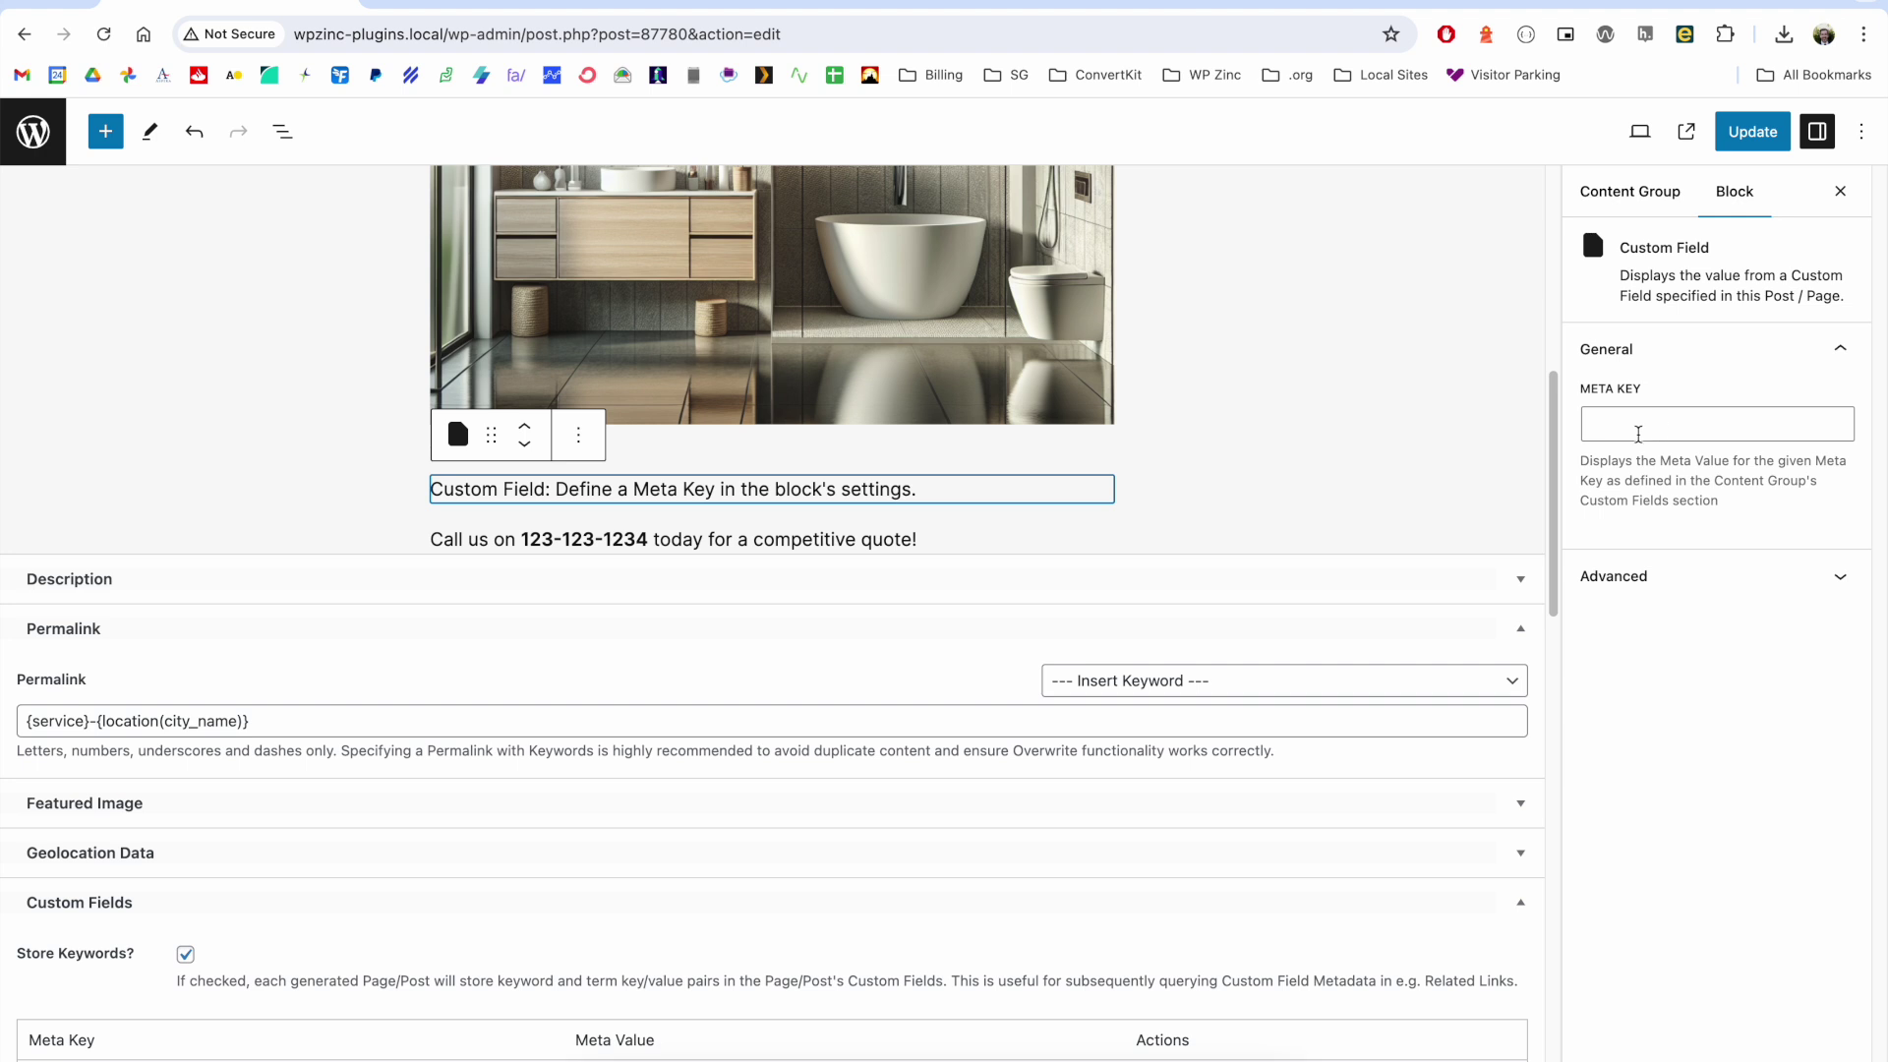
Set the Custom Field block's meta key to ai_content and save the group.
left_click(1644, 428)
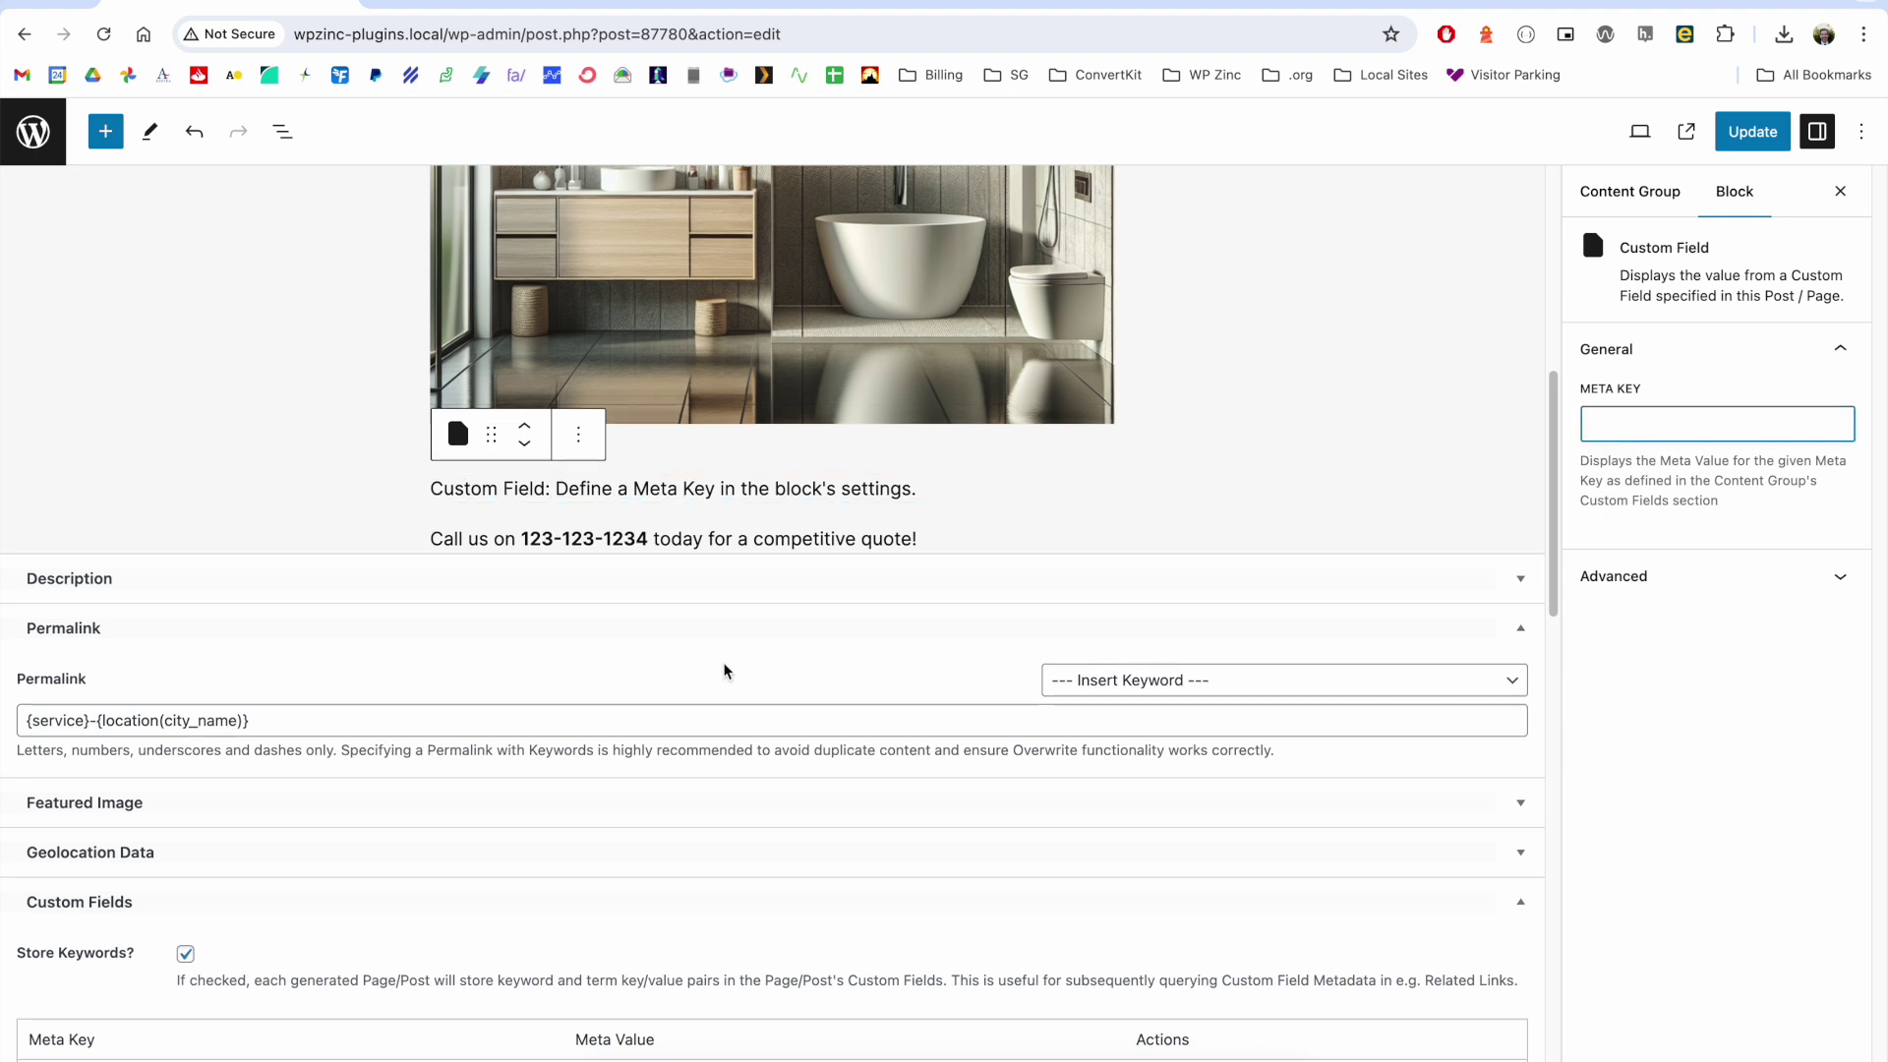
scroll(724, 665, "down", 5)
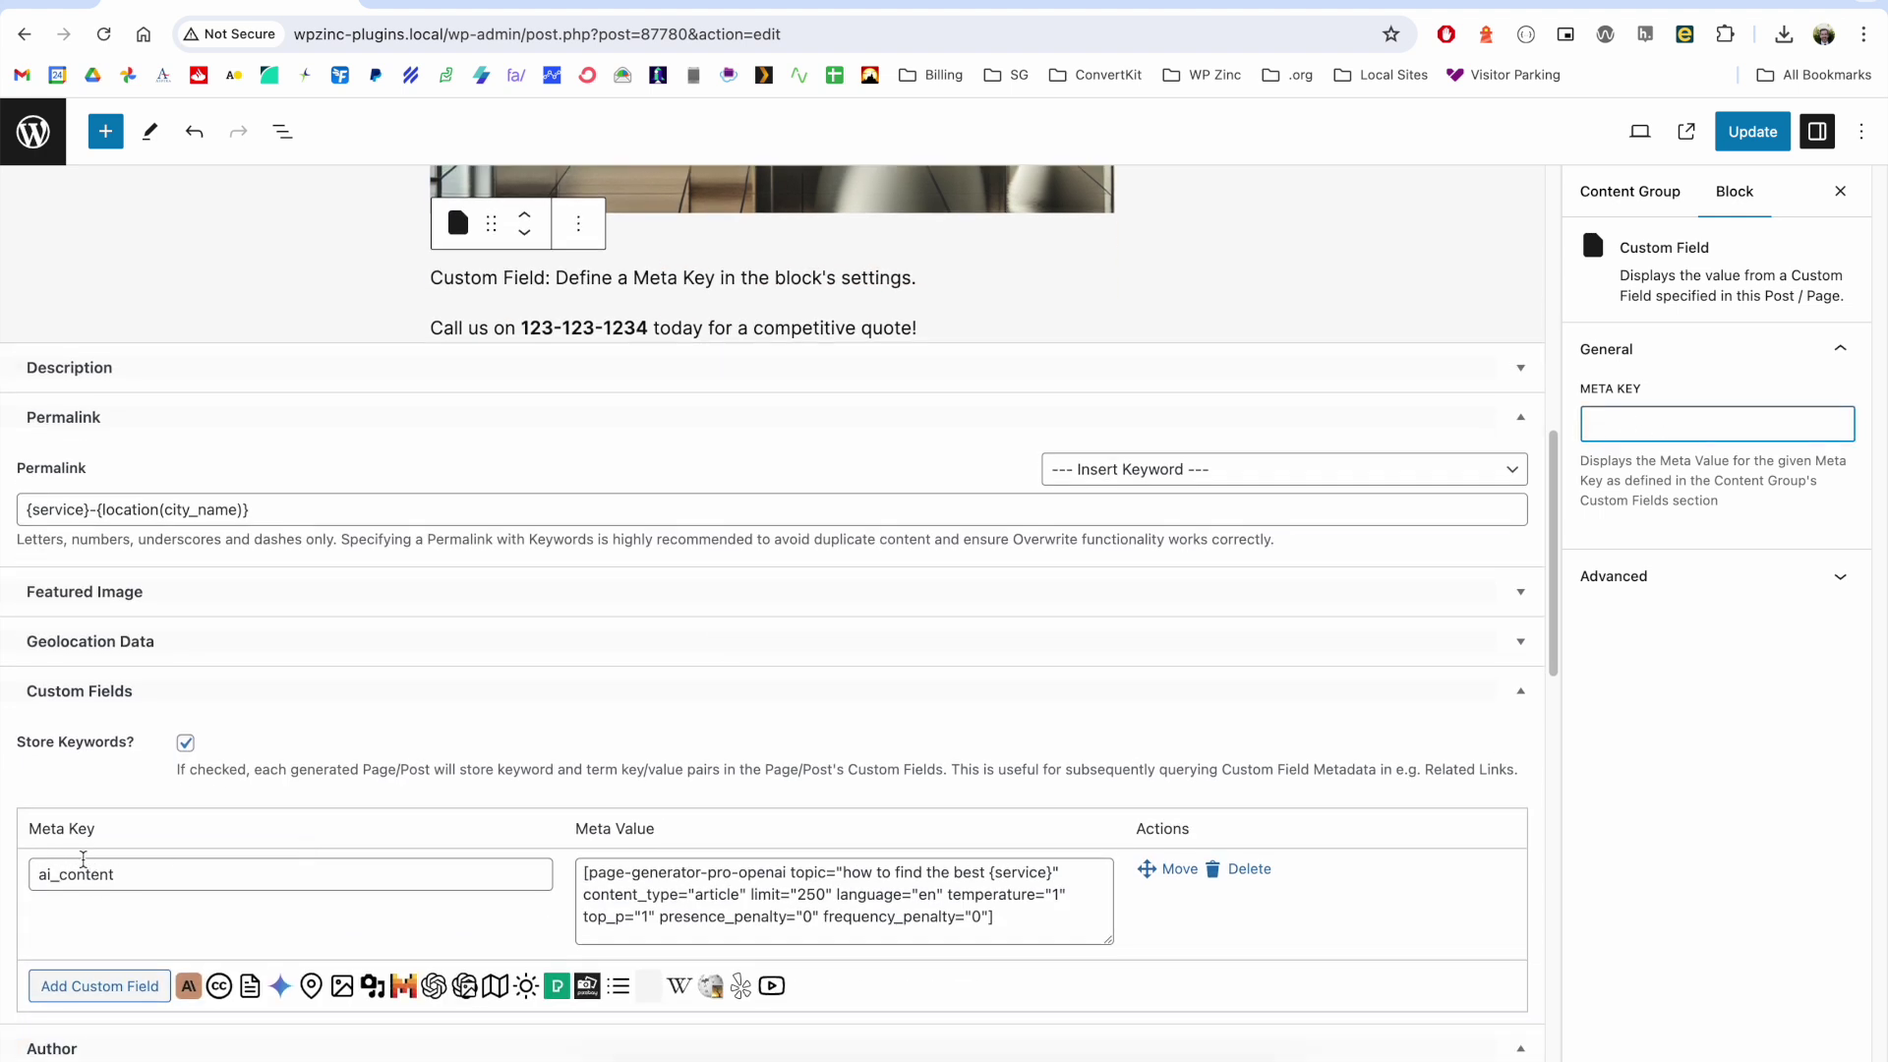
double_click(81, 872)
key("ctrl+c")
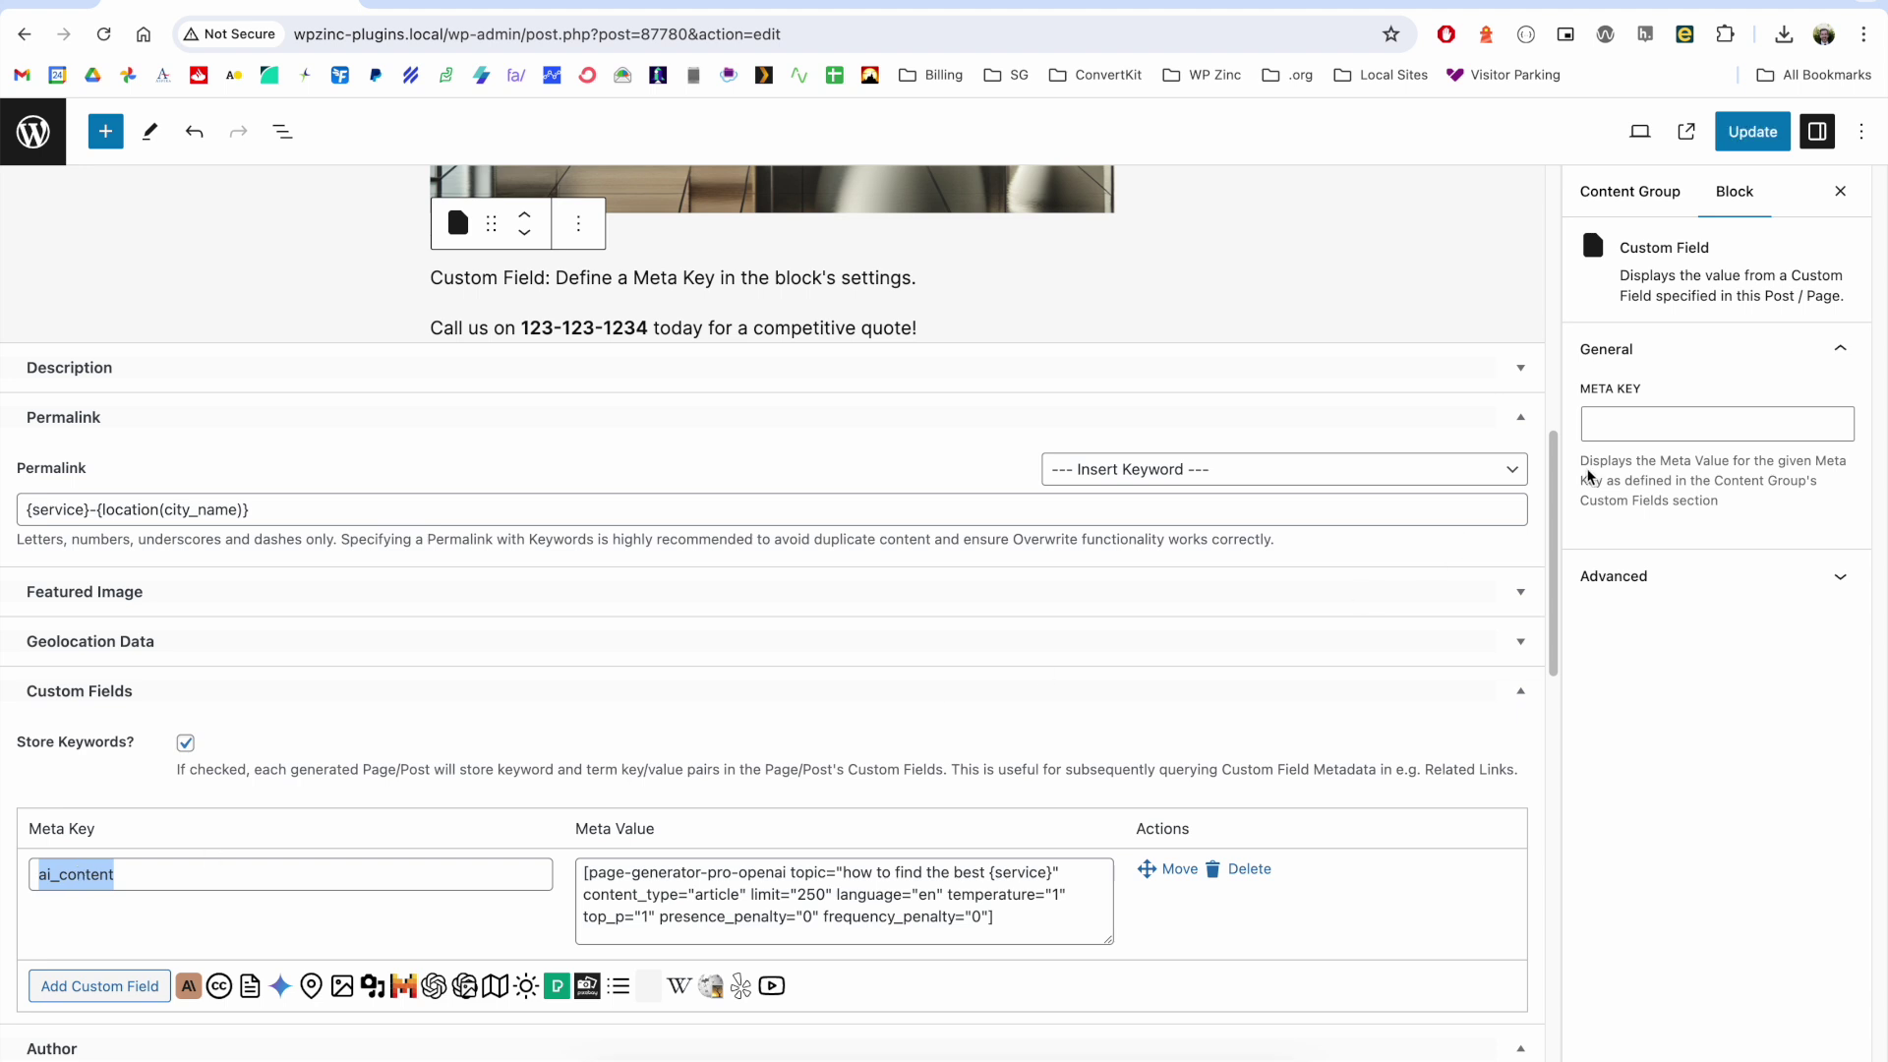
left_click(1615, 432)
key("ctrl+v")
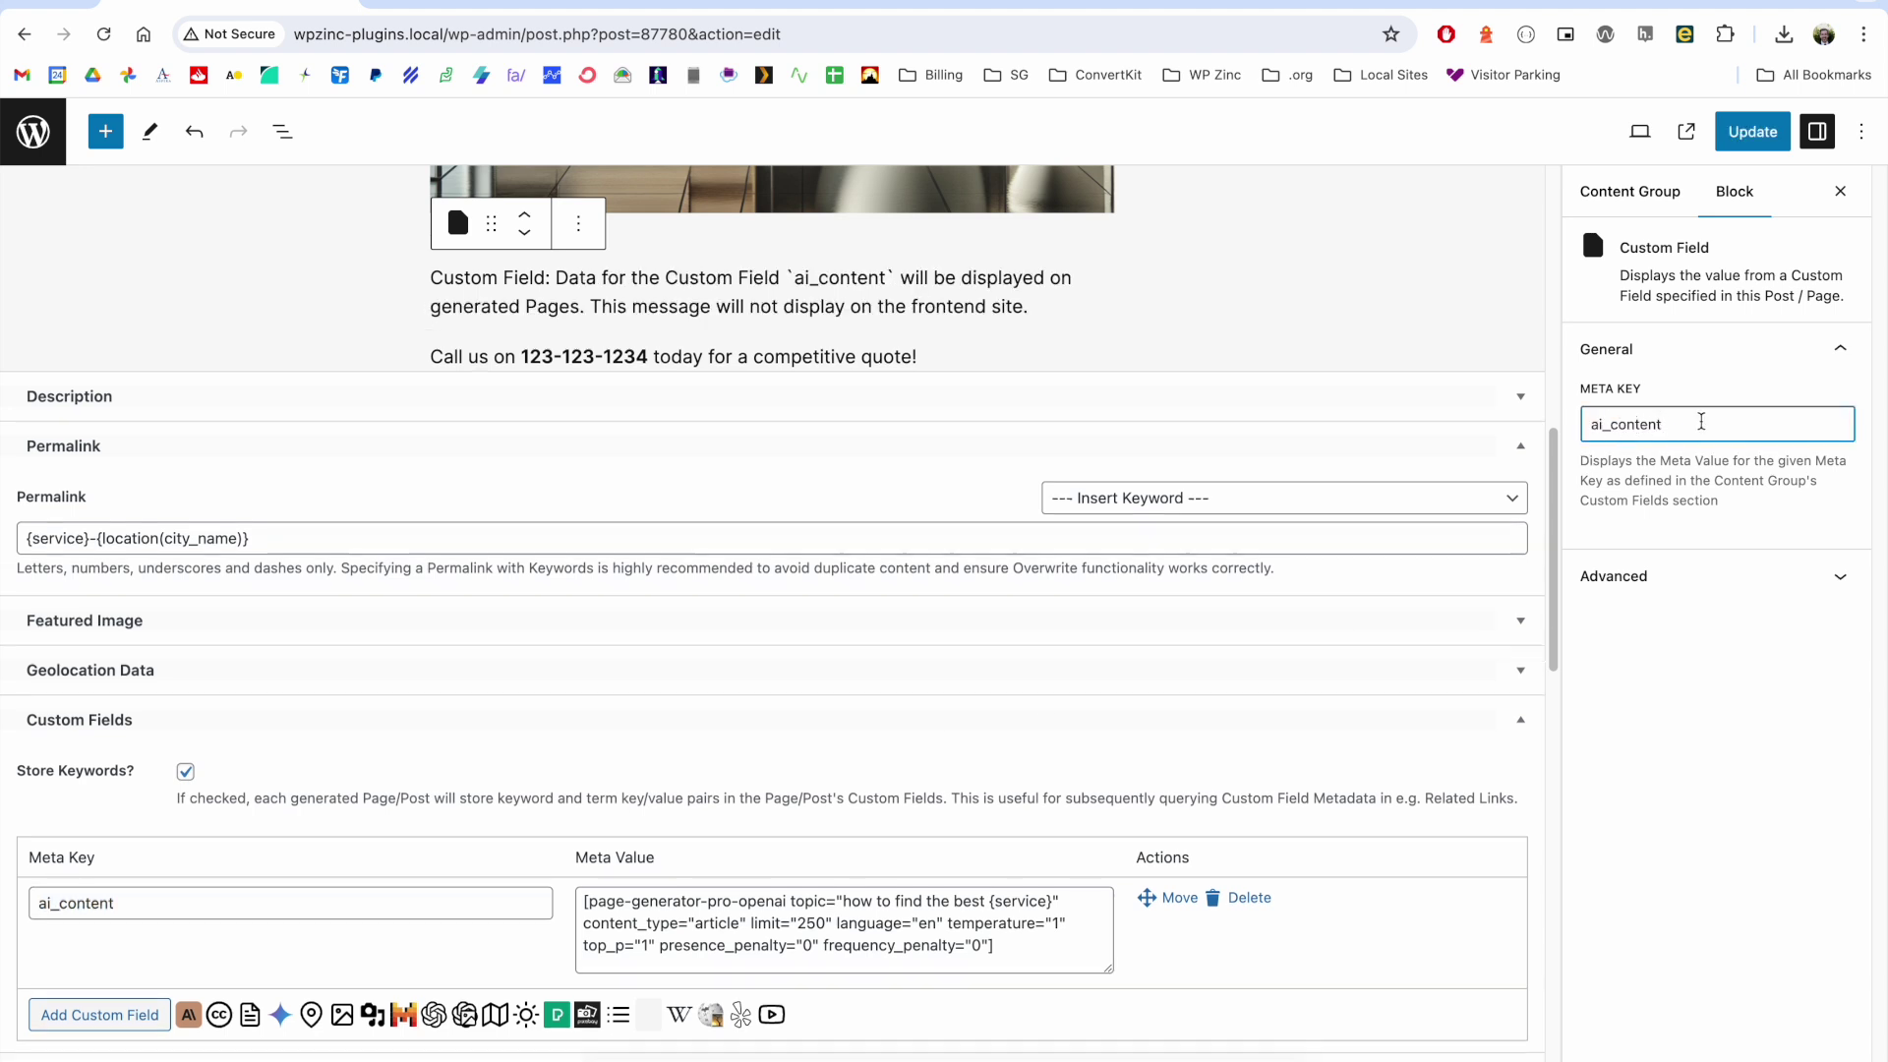
left_click(1755, 135)
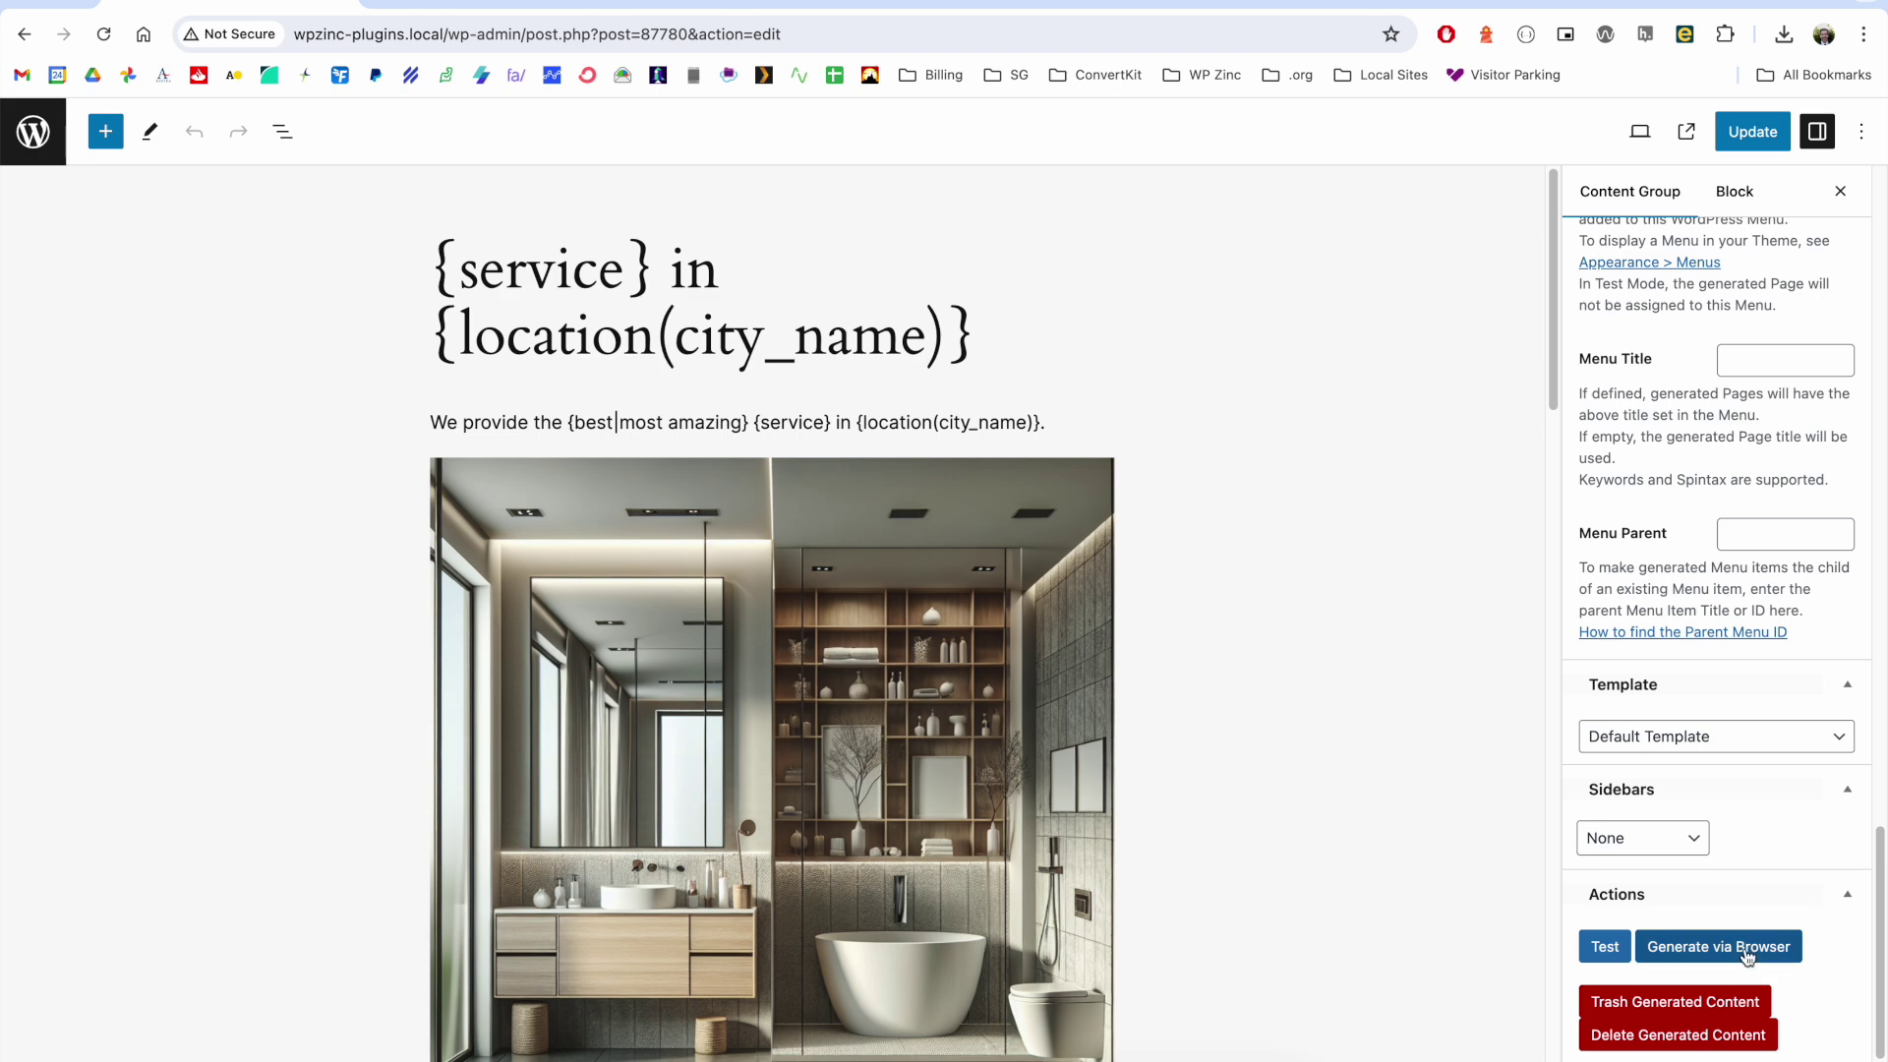
left_click(1746, 946)
Confirm generation, review the Acocks Green page's AI article through the call-to-action, and open it for editing.
left_click(1121, 174)
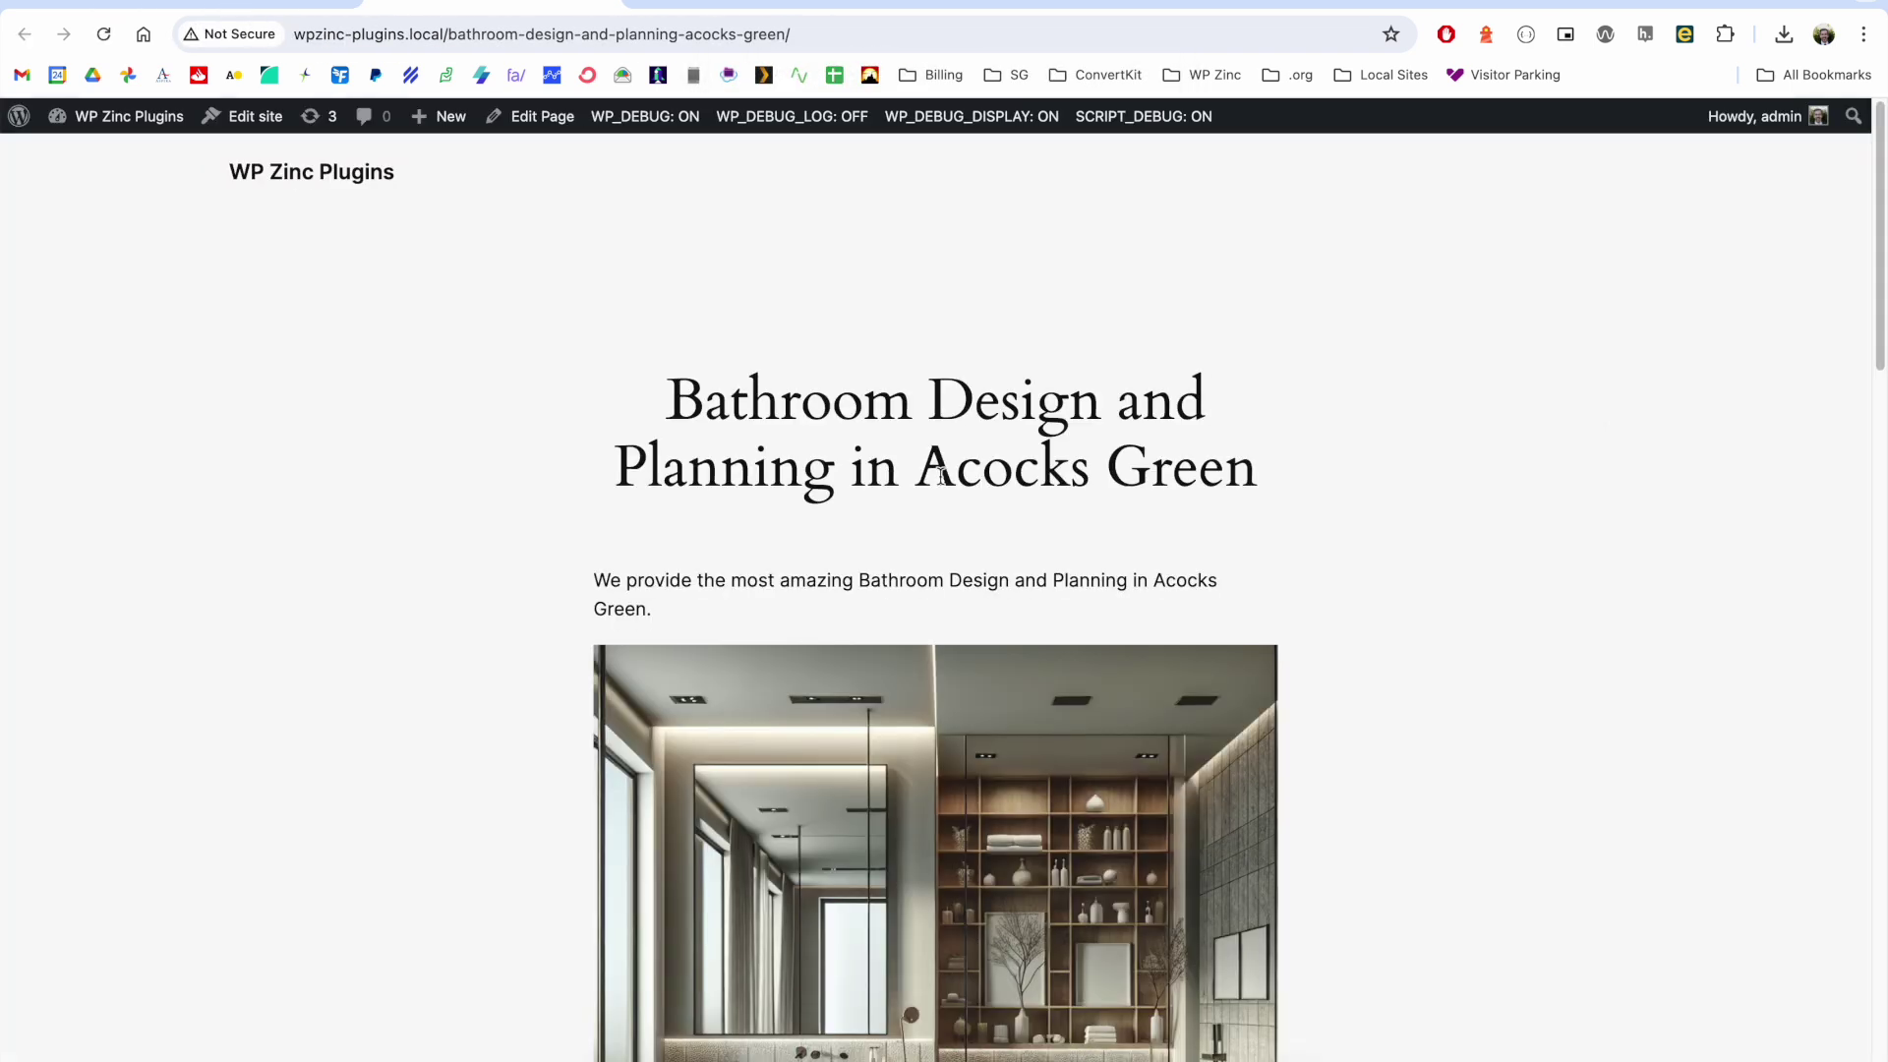
left_click_drag(1879, 249, 1861, 459)
scroll(1861, 458, "down", 6)
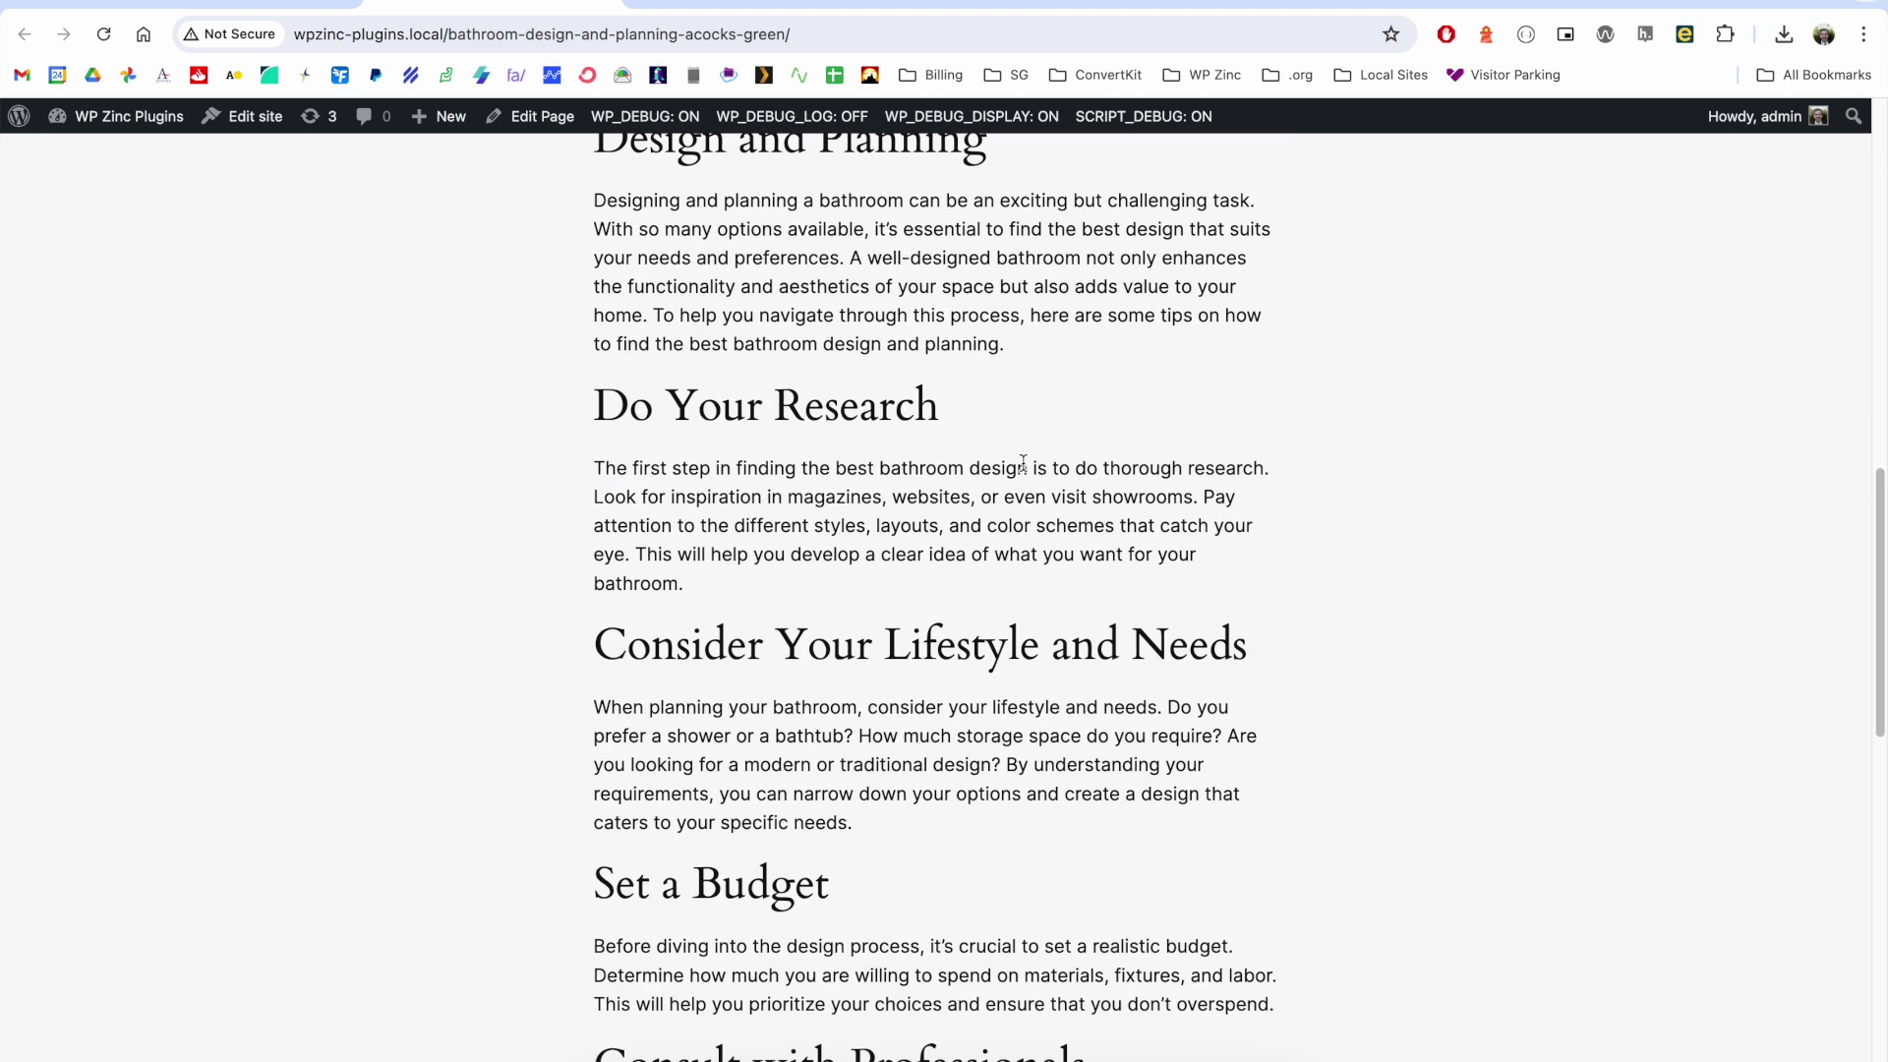
scroll(1880, 560, "down", 1)
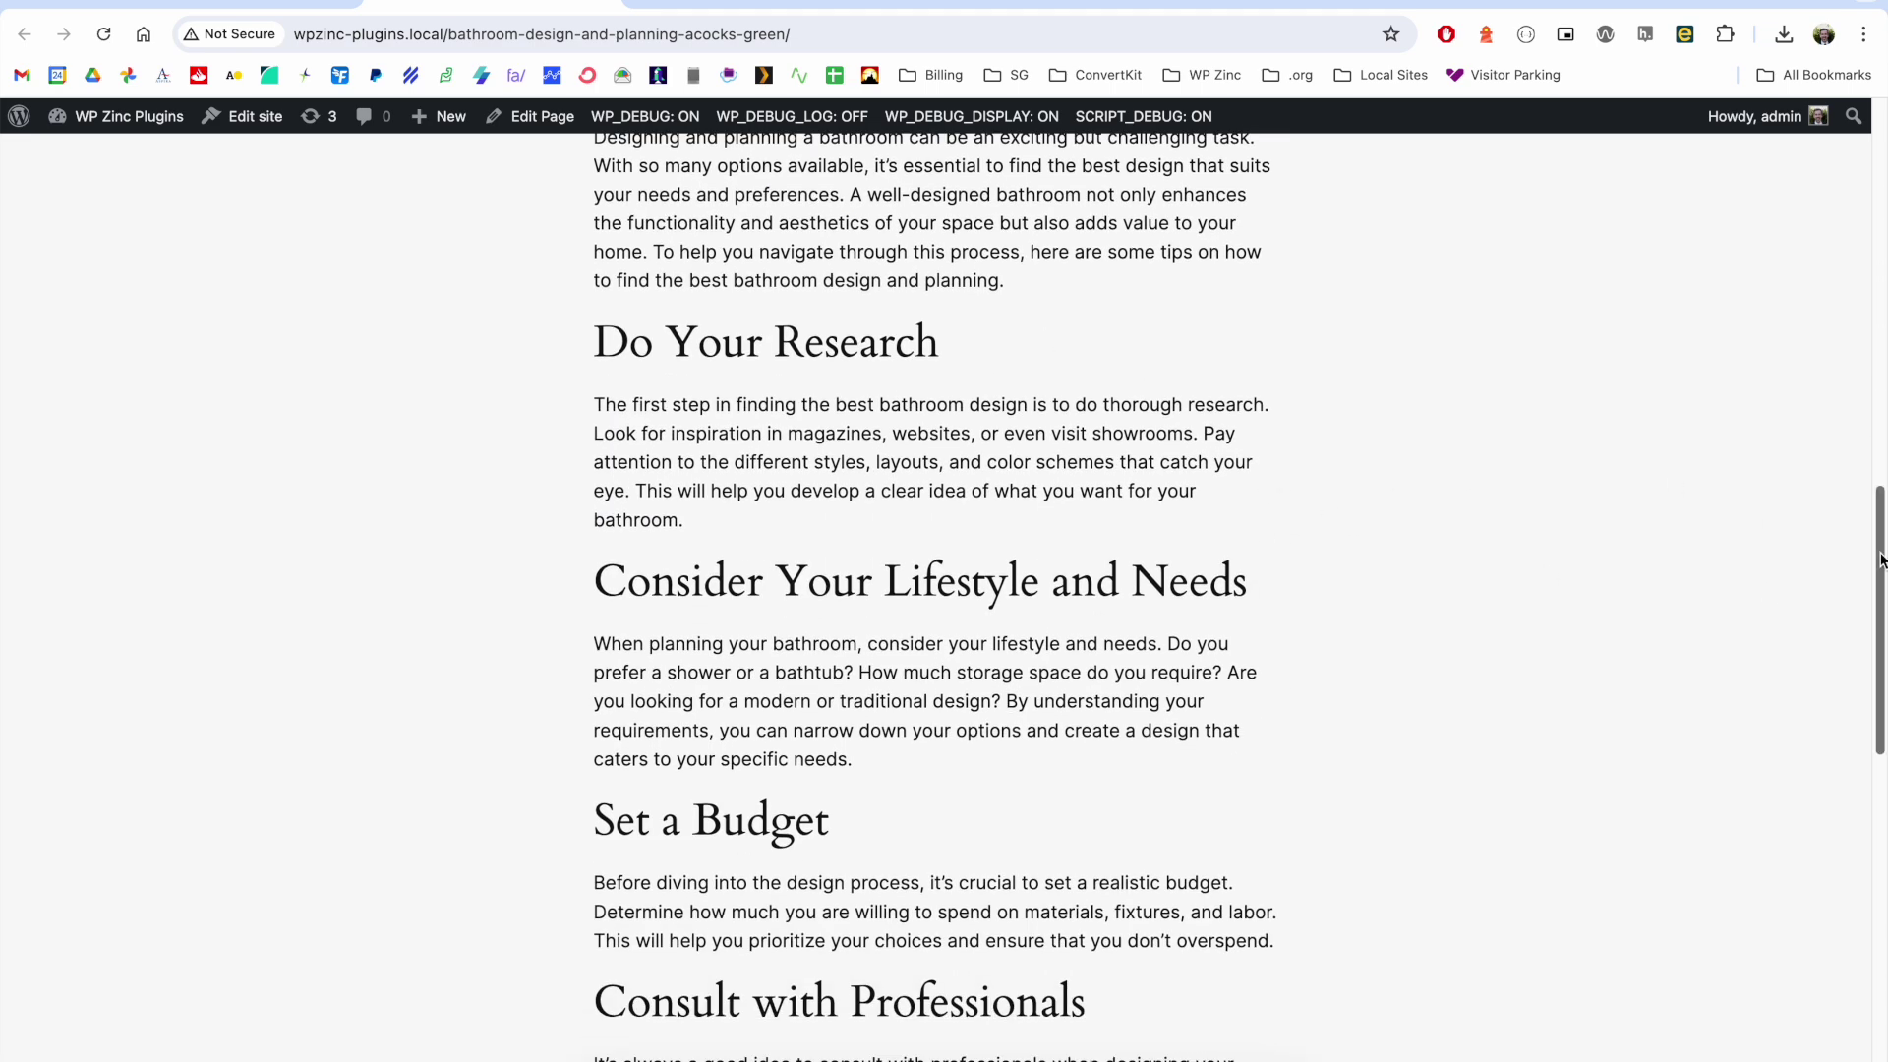
scroll(1877, 560, "down", 9)
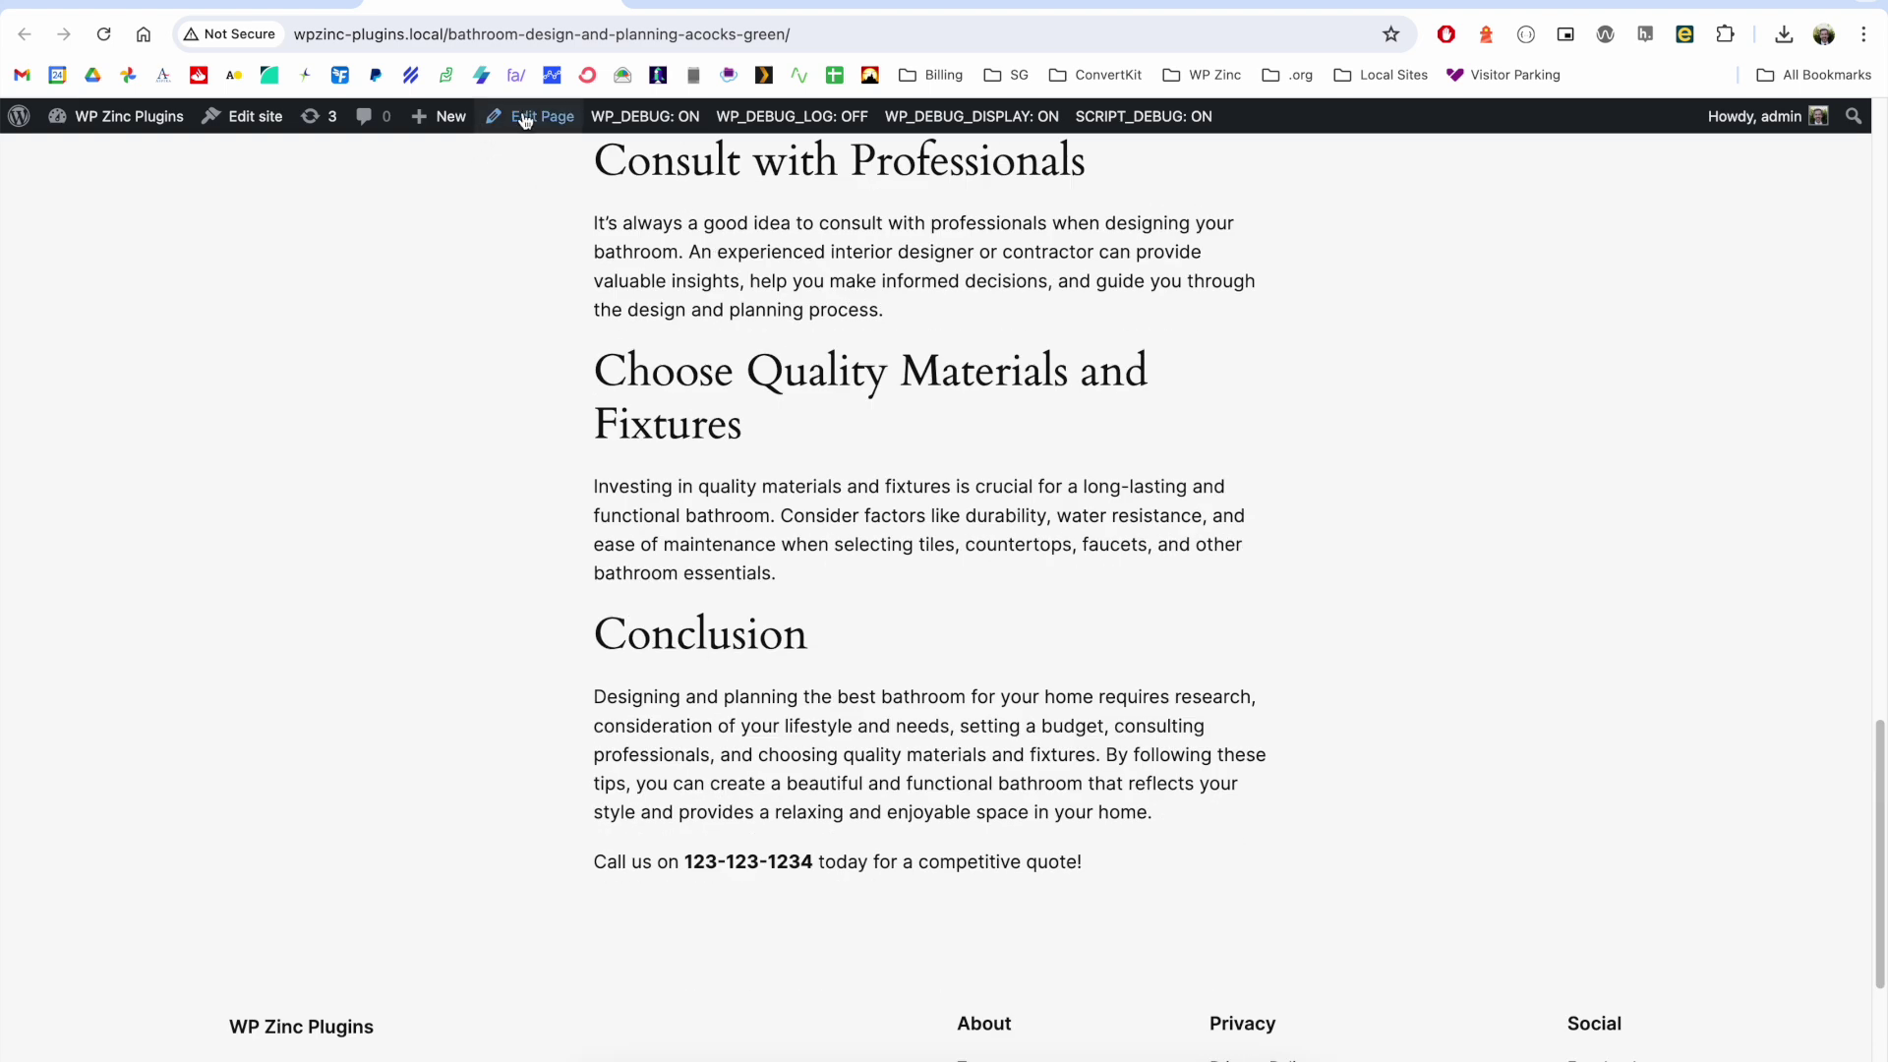
left_click(531, 116)
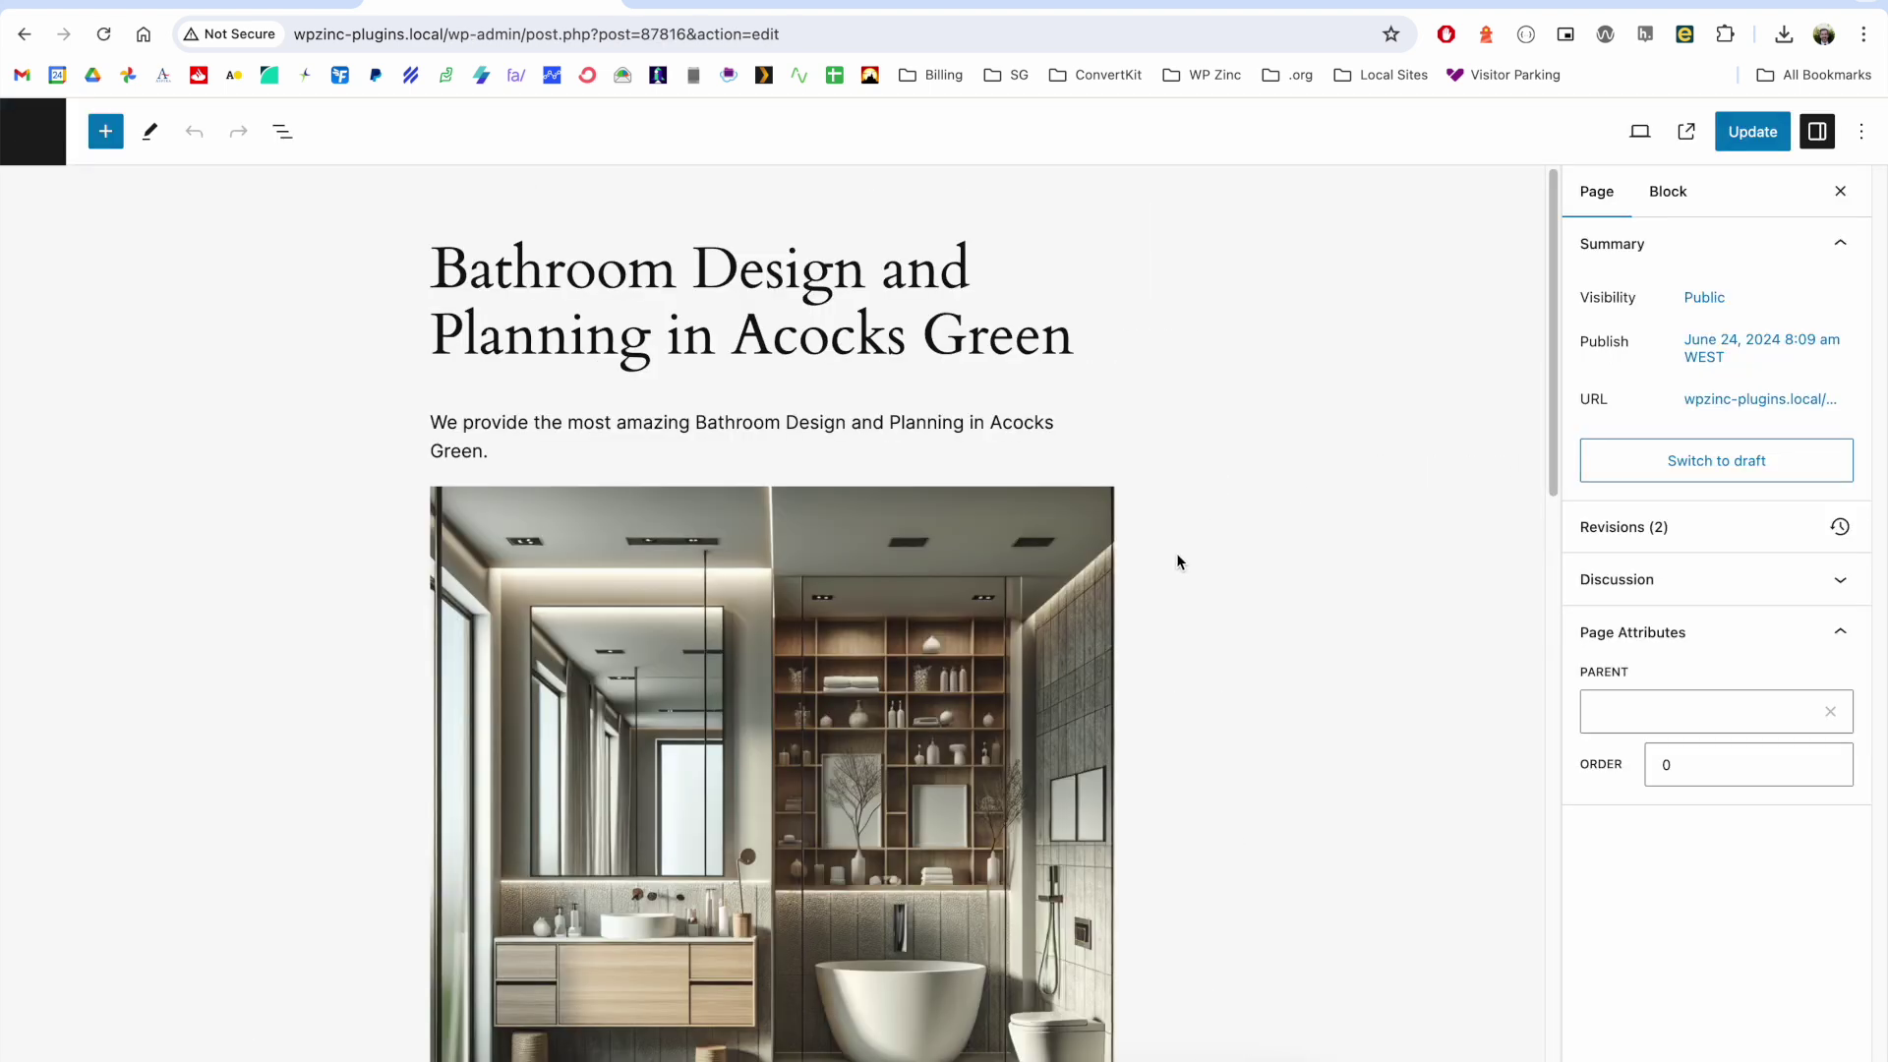
Check the generated page's stored ai_content field name and value, then return to the generation log.
scroll(1186, 566, "down", 3)
scroll(1185, 565, "down", 3)
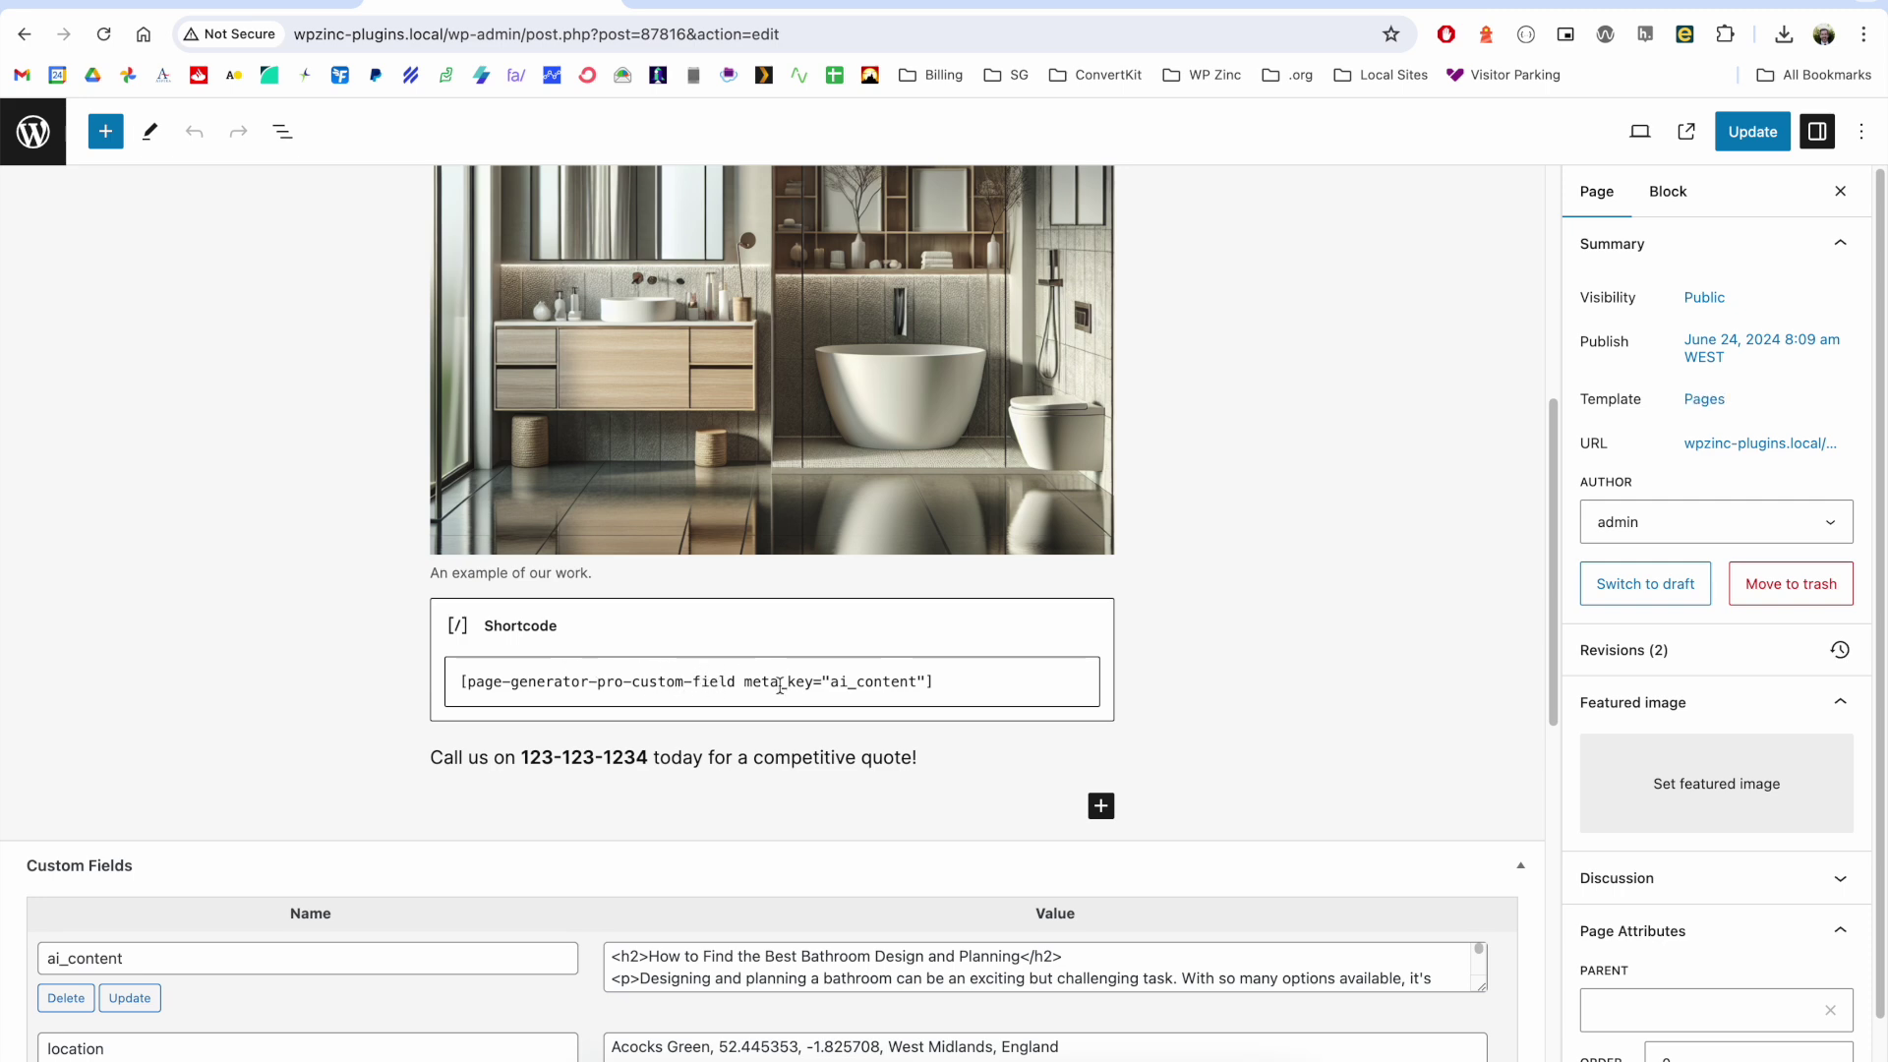
scroll(848, 690, "down", 1)
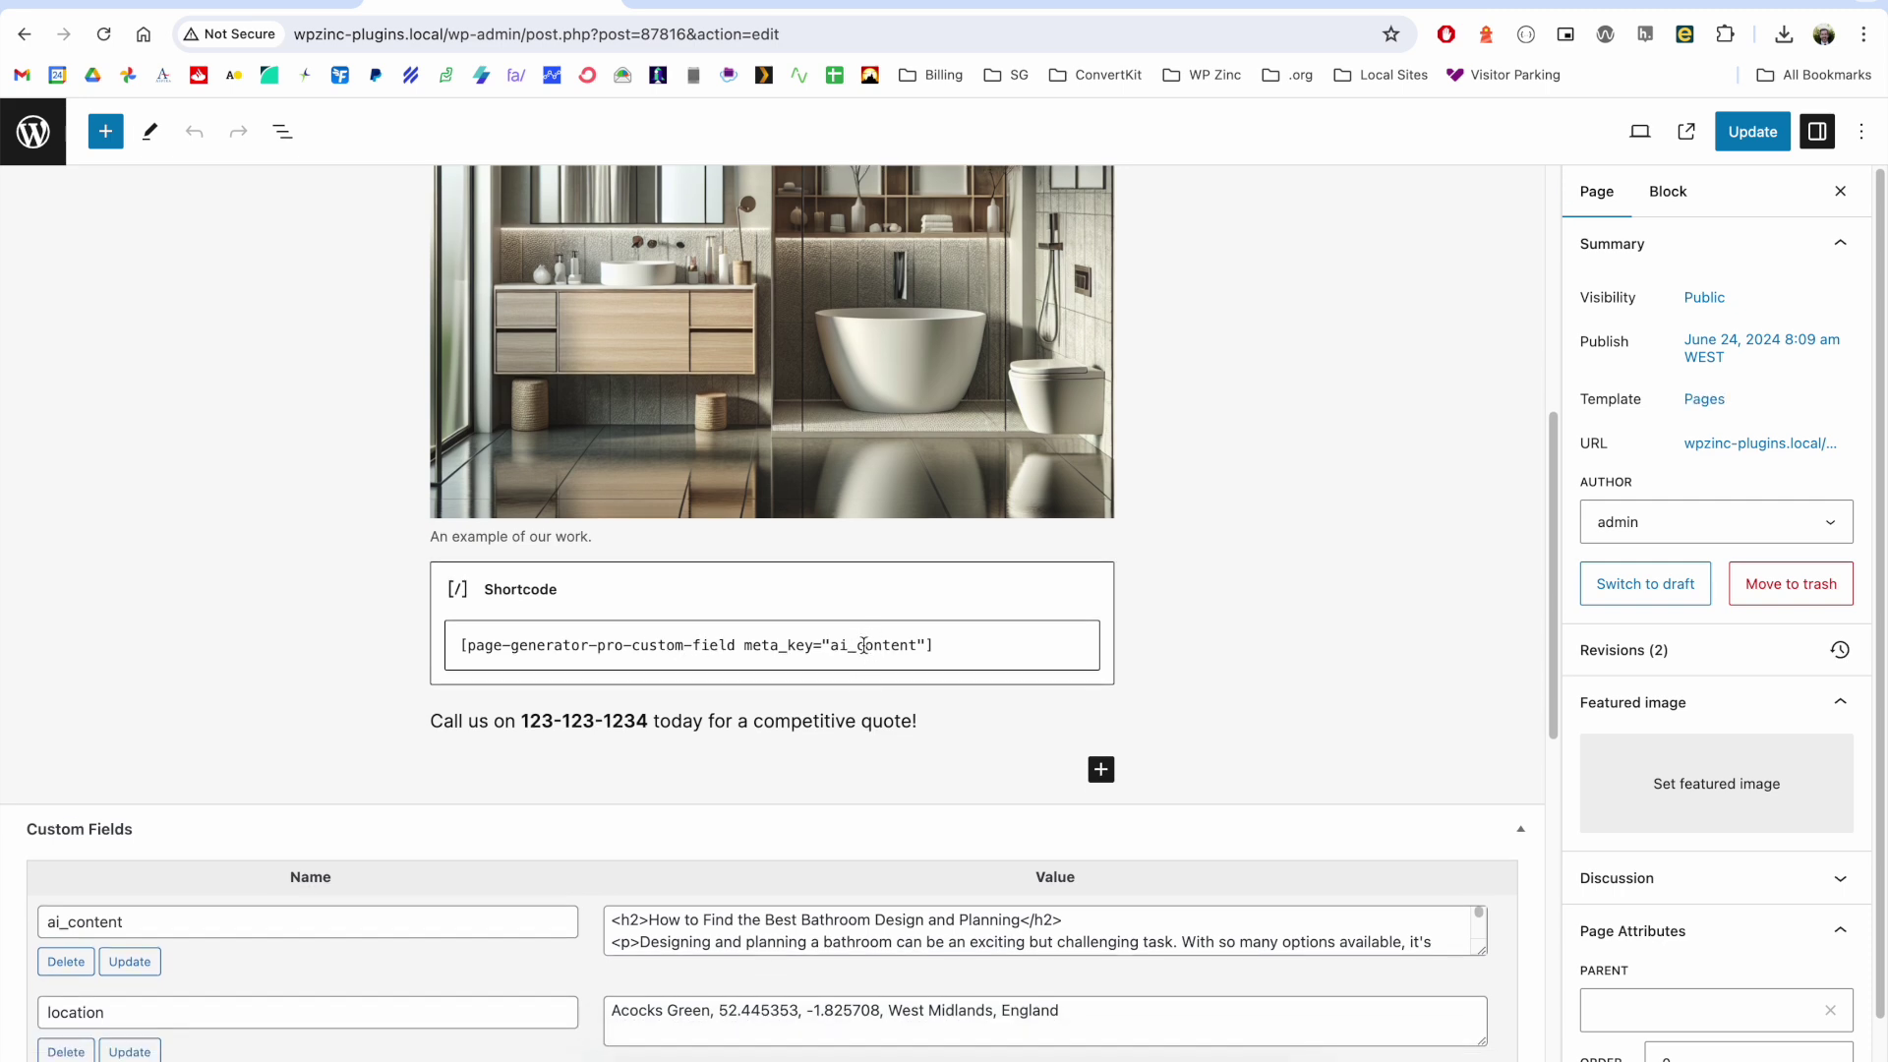
left_click(71, 920)
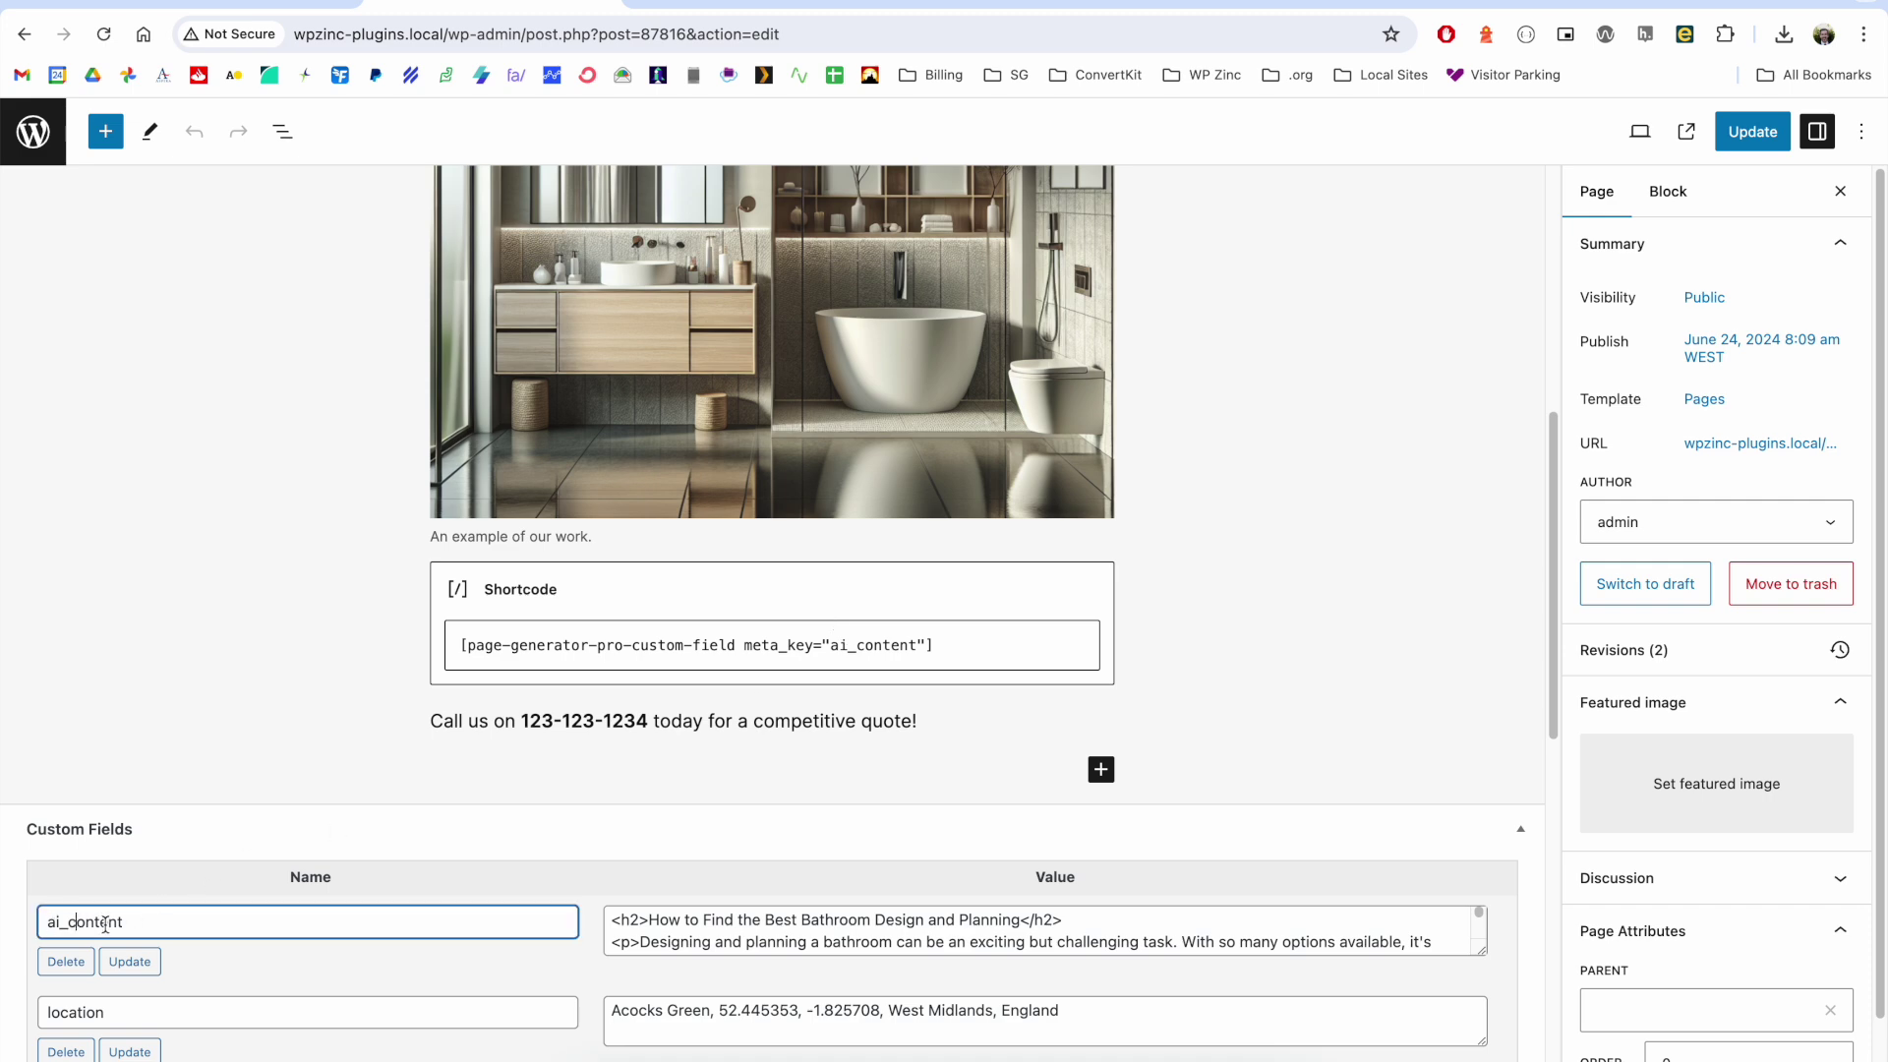
left_click(811, 947)
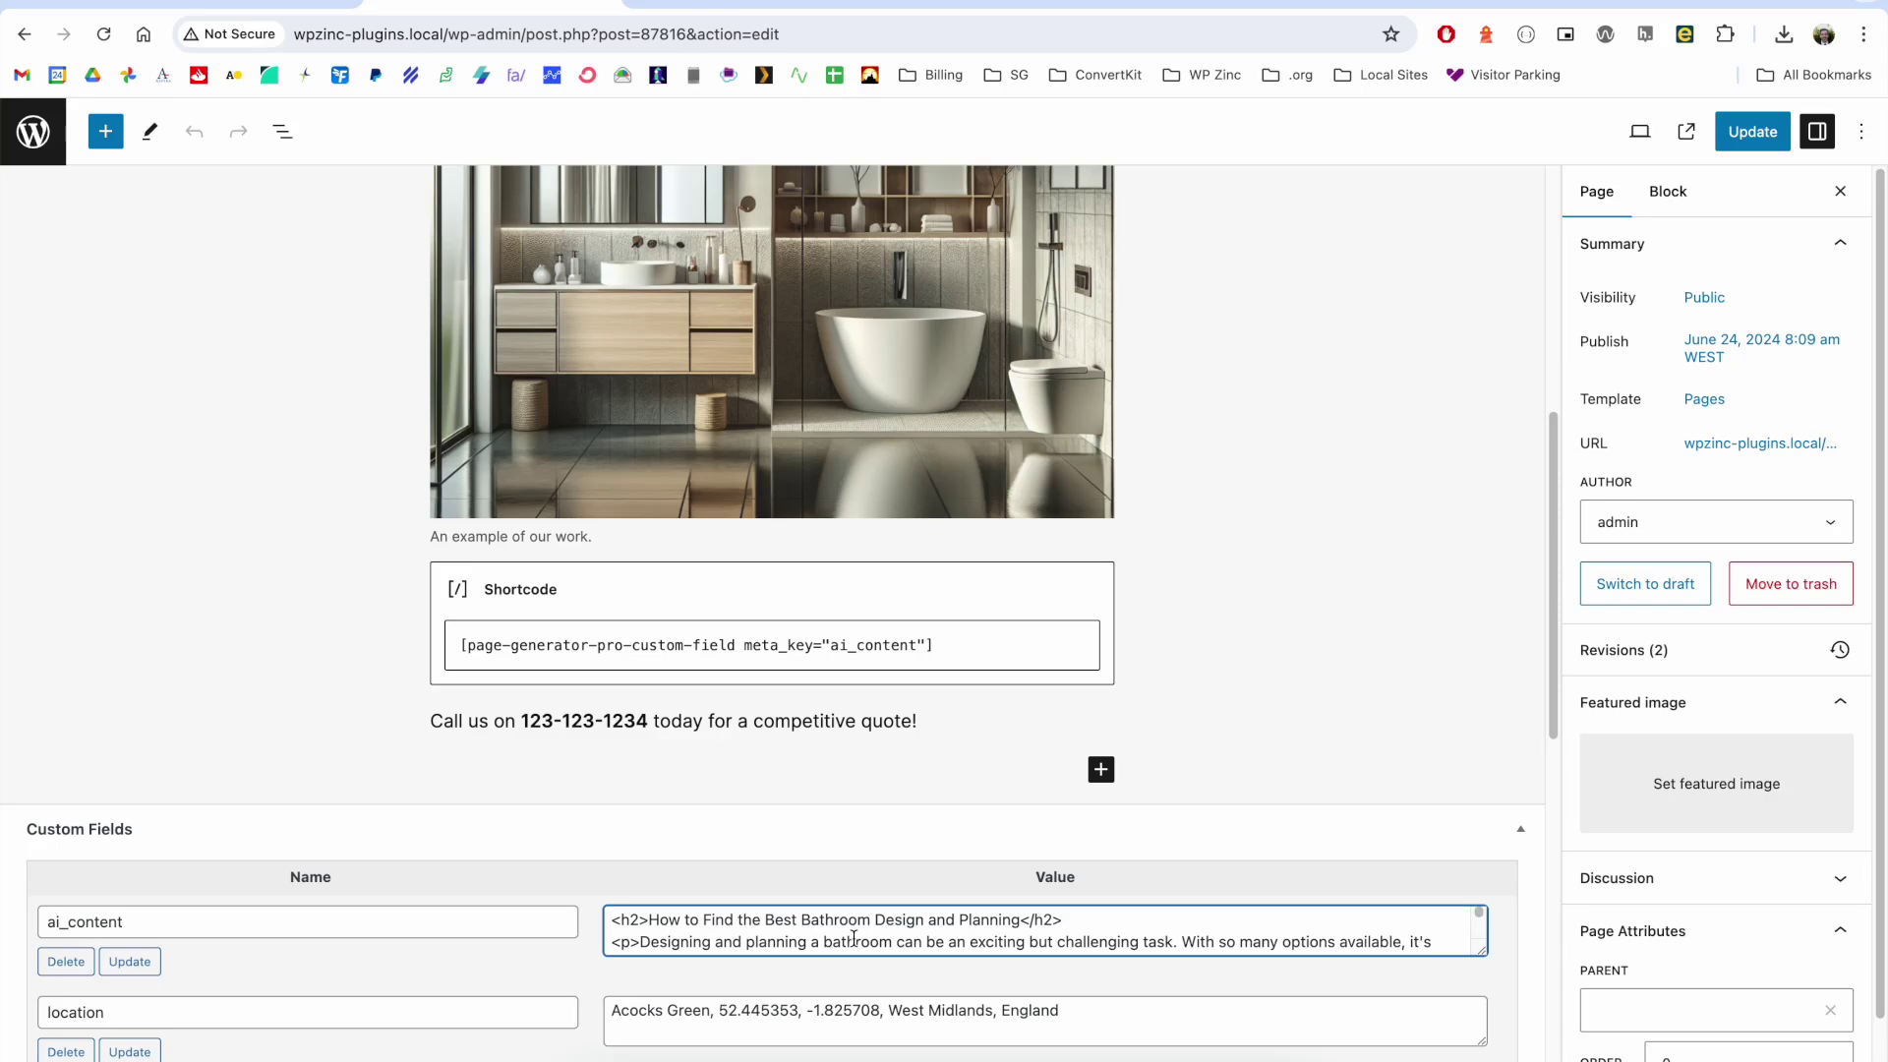
left_click(259, 4)
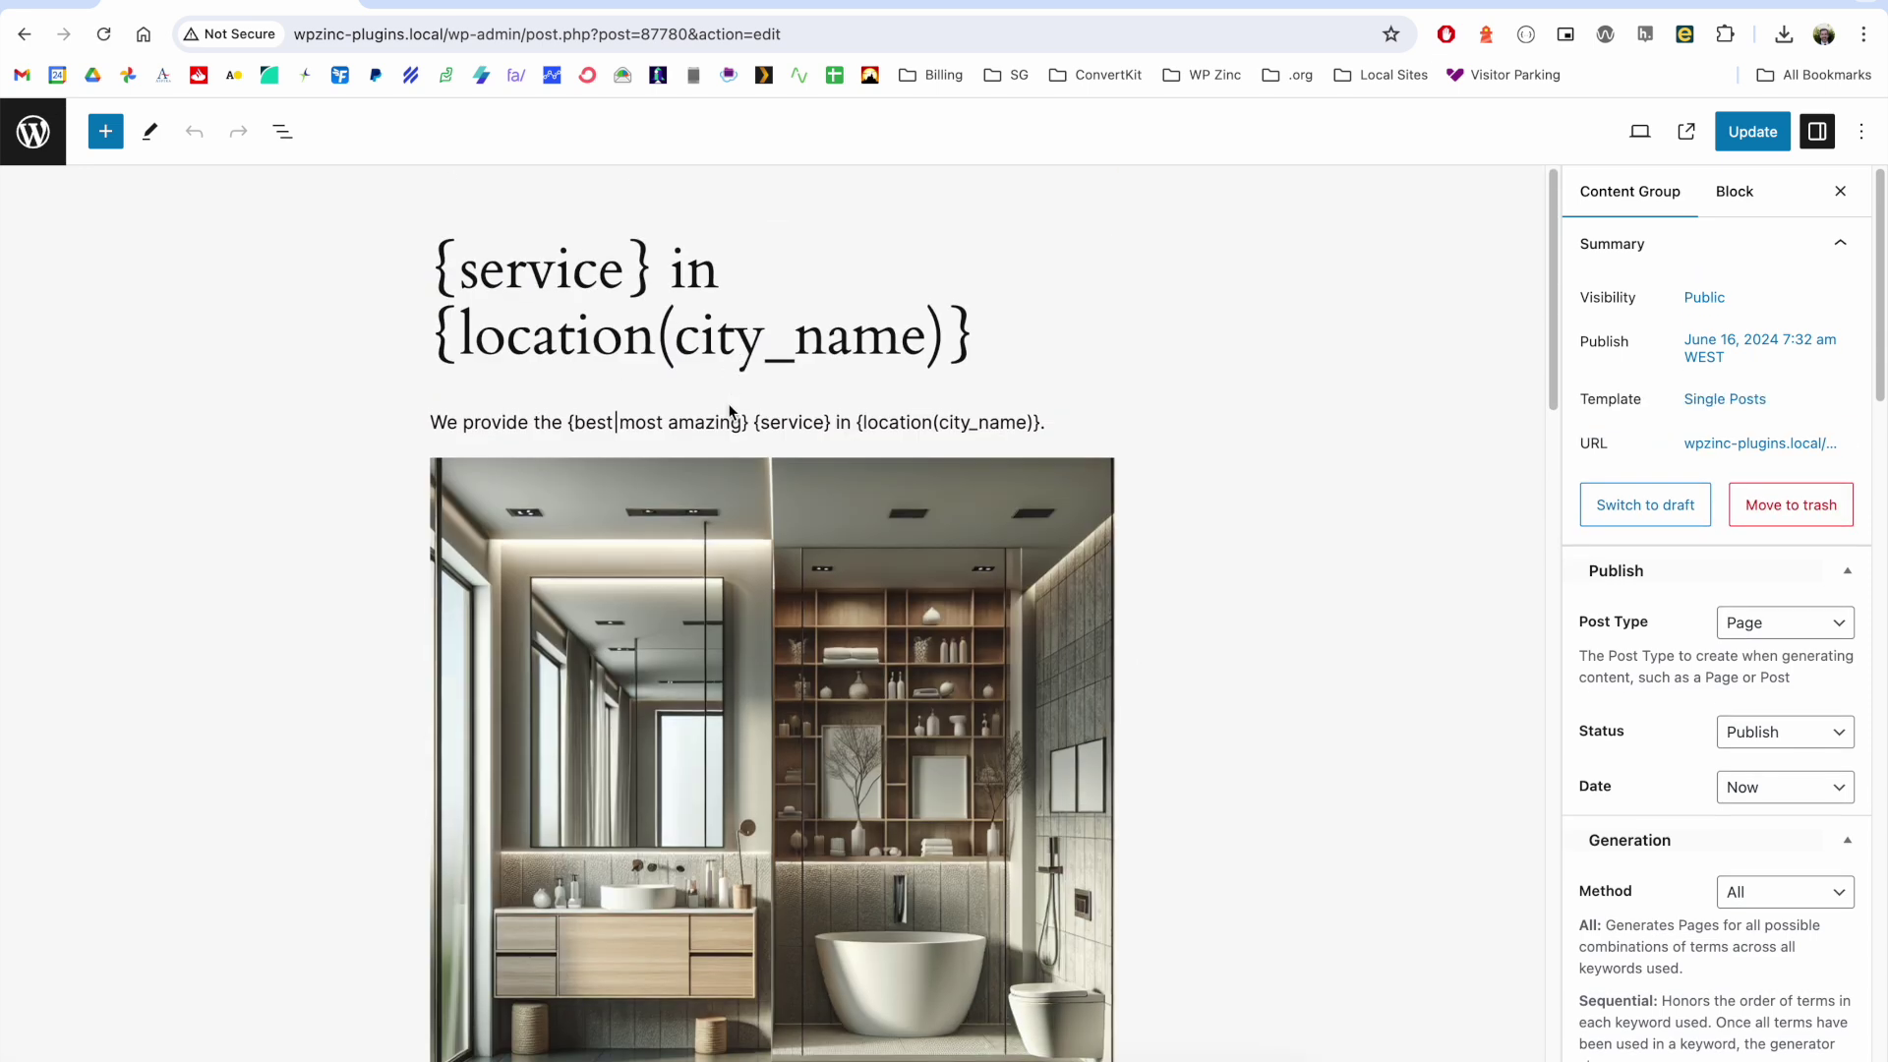
Delete the intro paragraph and its empty block from the content group.
left_click_drag(1051, 427, 427, 424)
key("BackSpace")
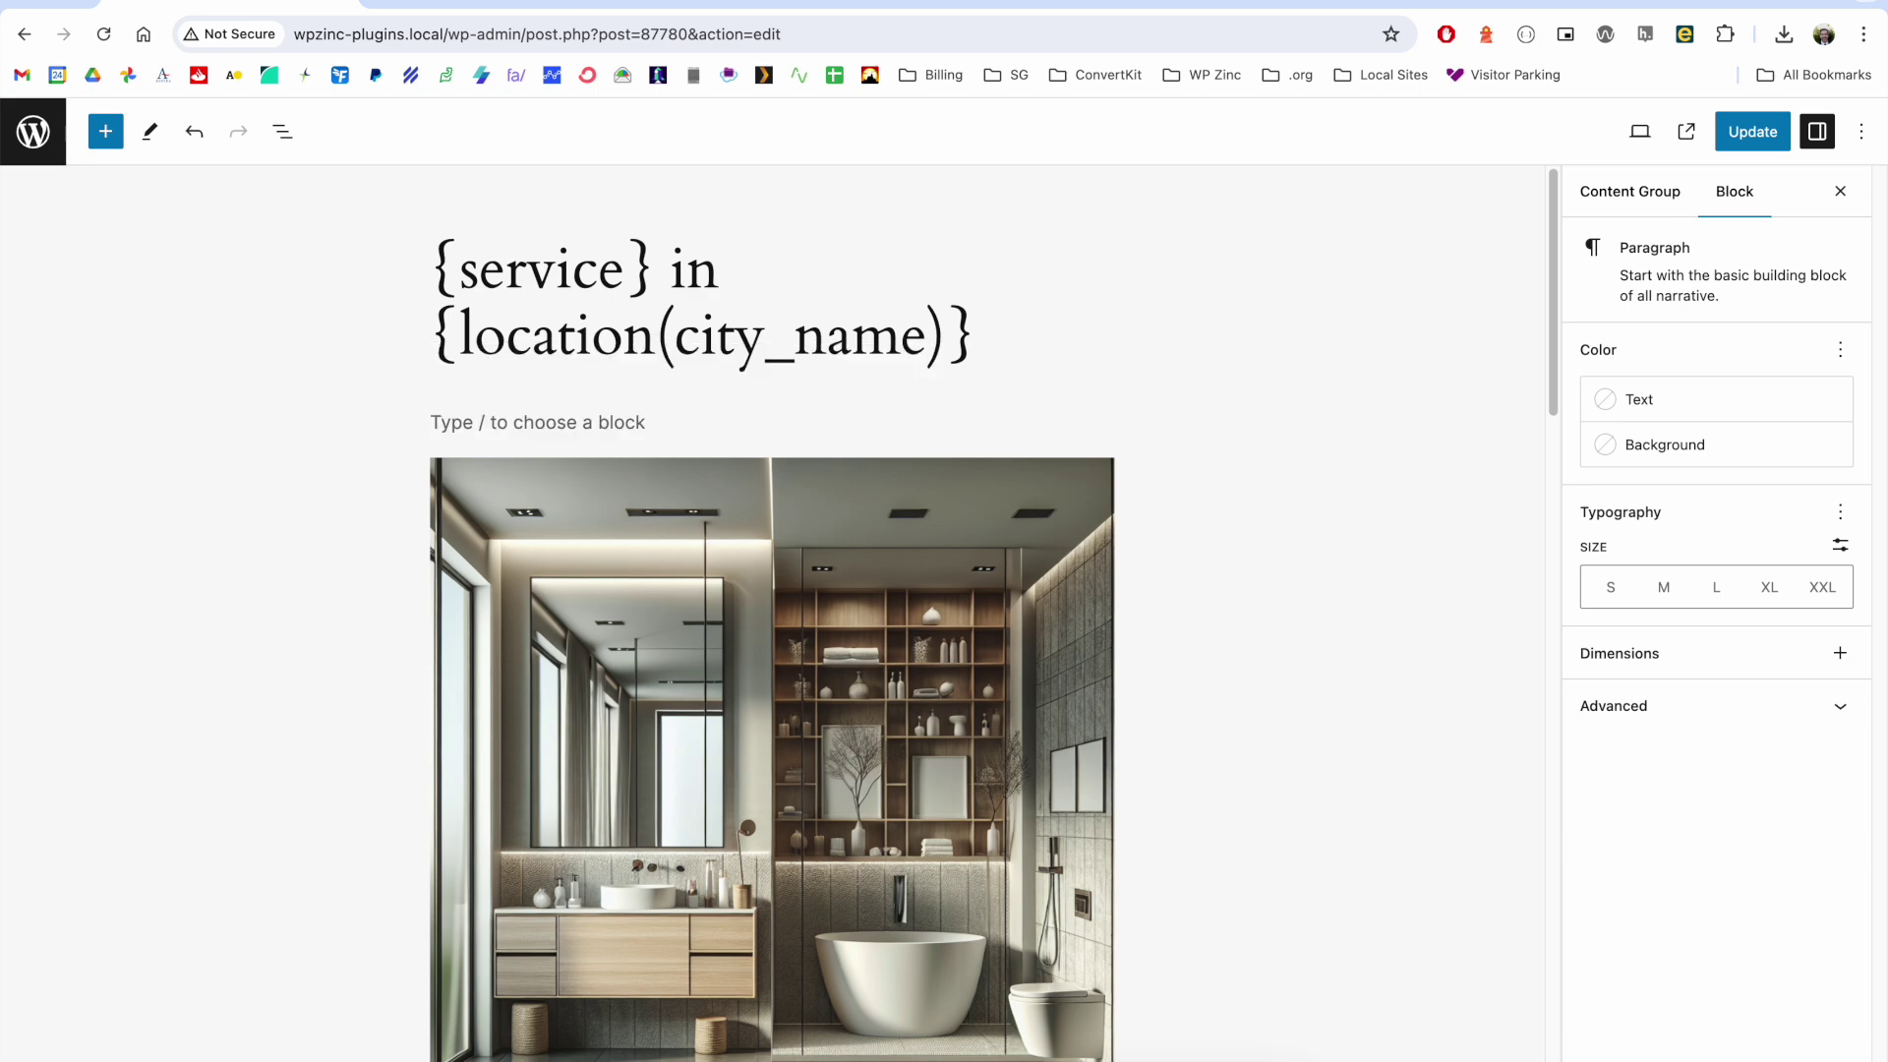
key("BackSpace")
scroll(718, 735, "down", 5)
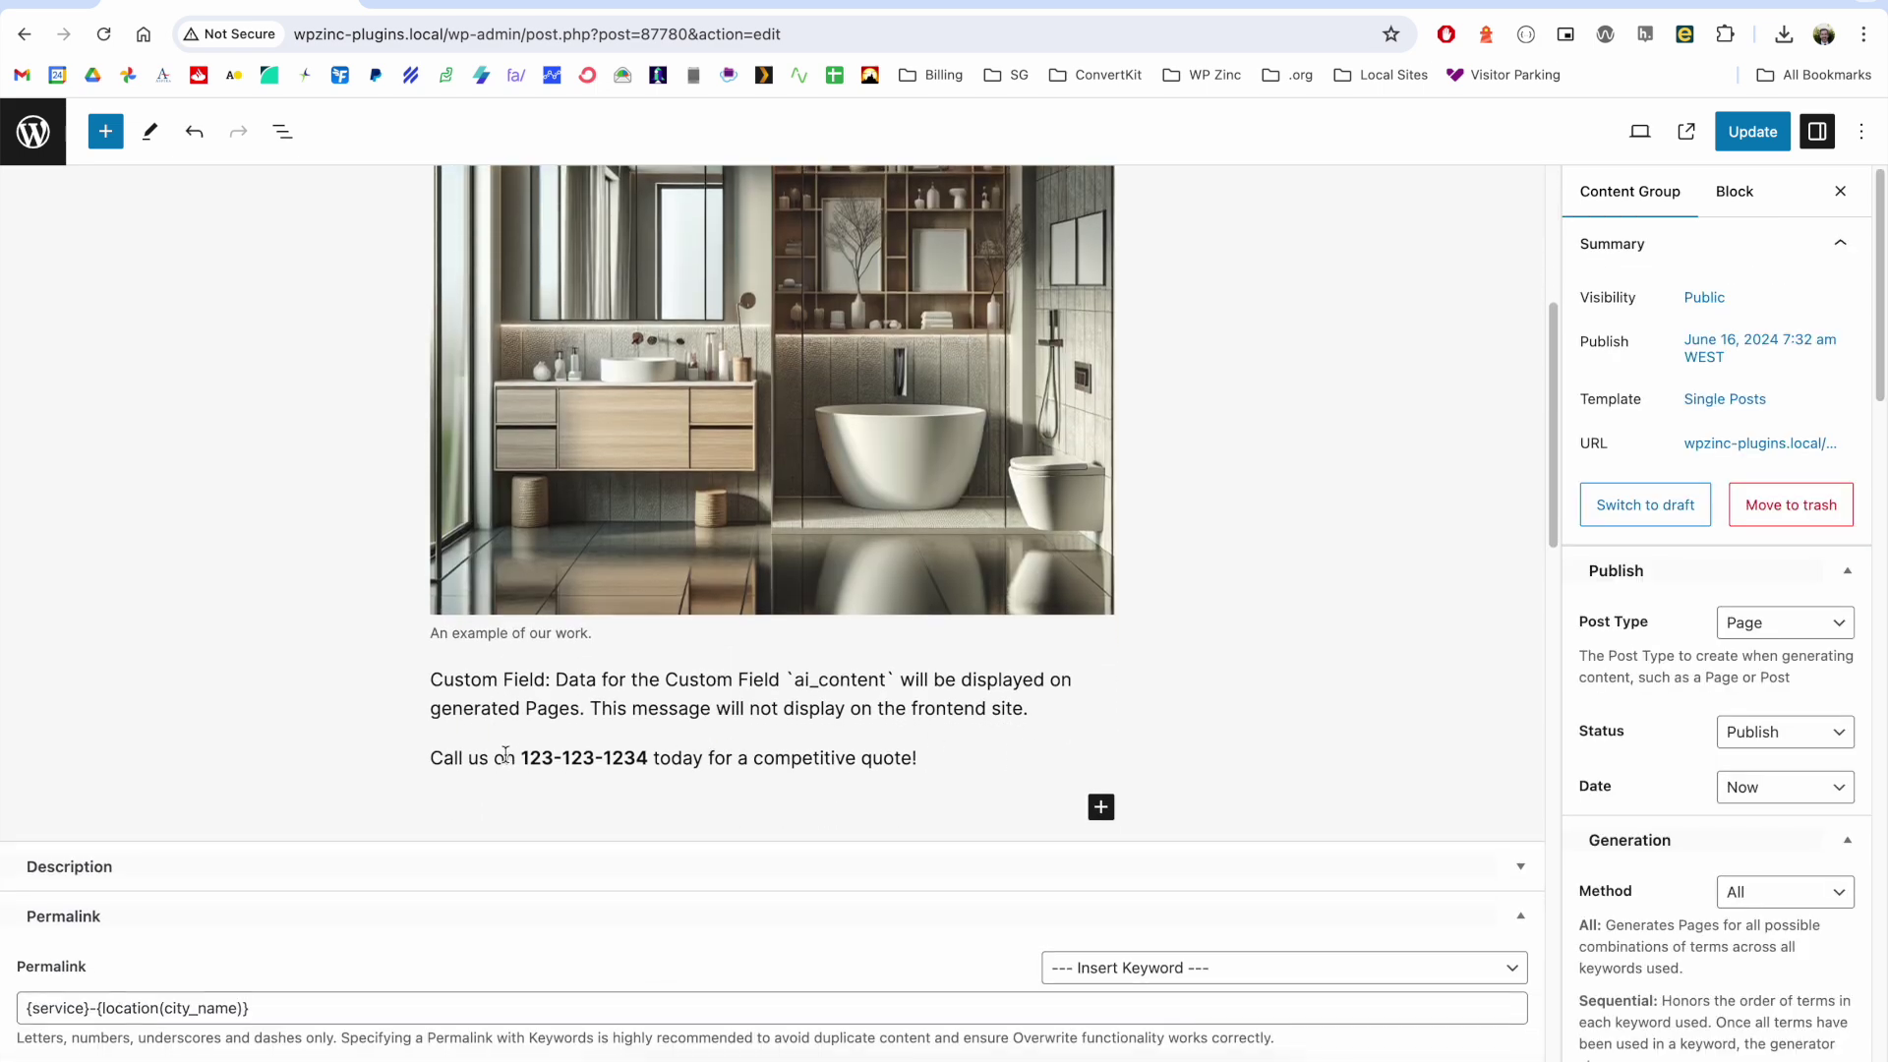
Add a --- separator above the call-to-action, make that line bold, and save.
left_click(432, 757)
key("Return")
type("-----")
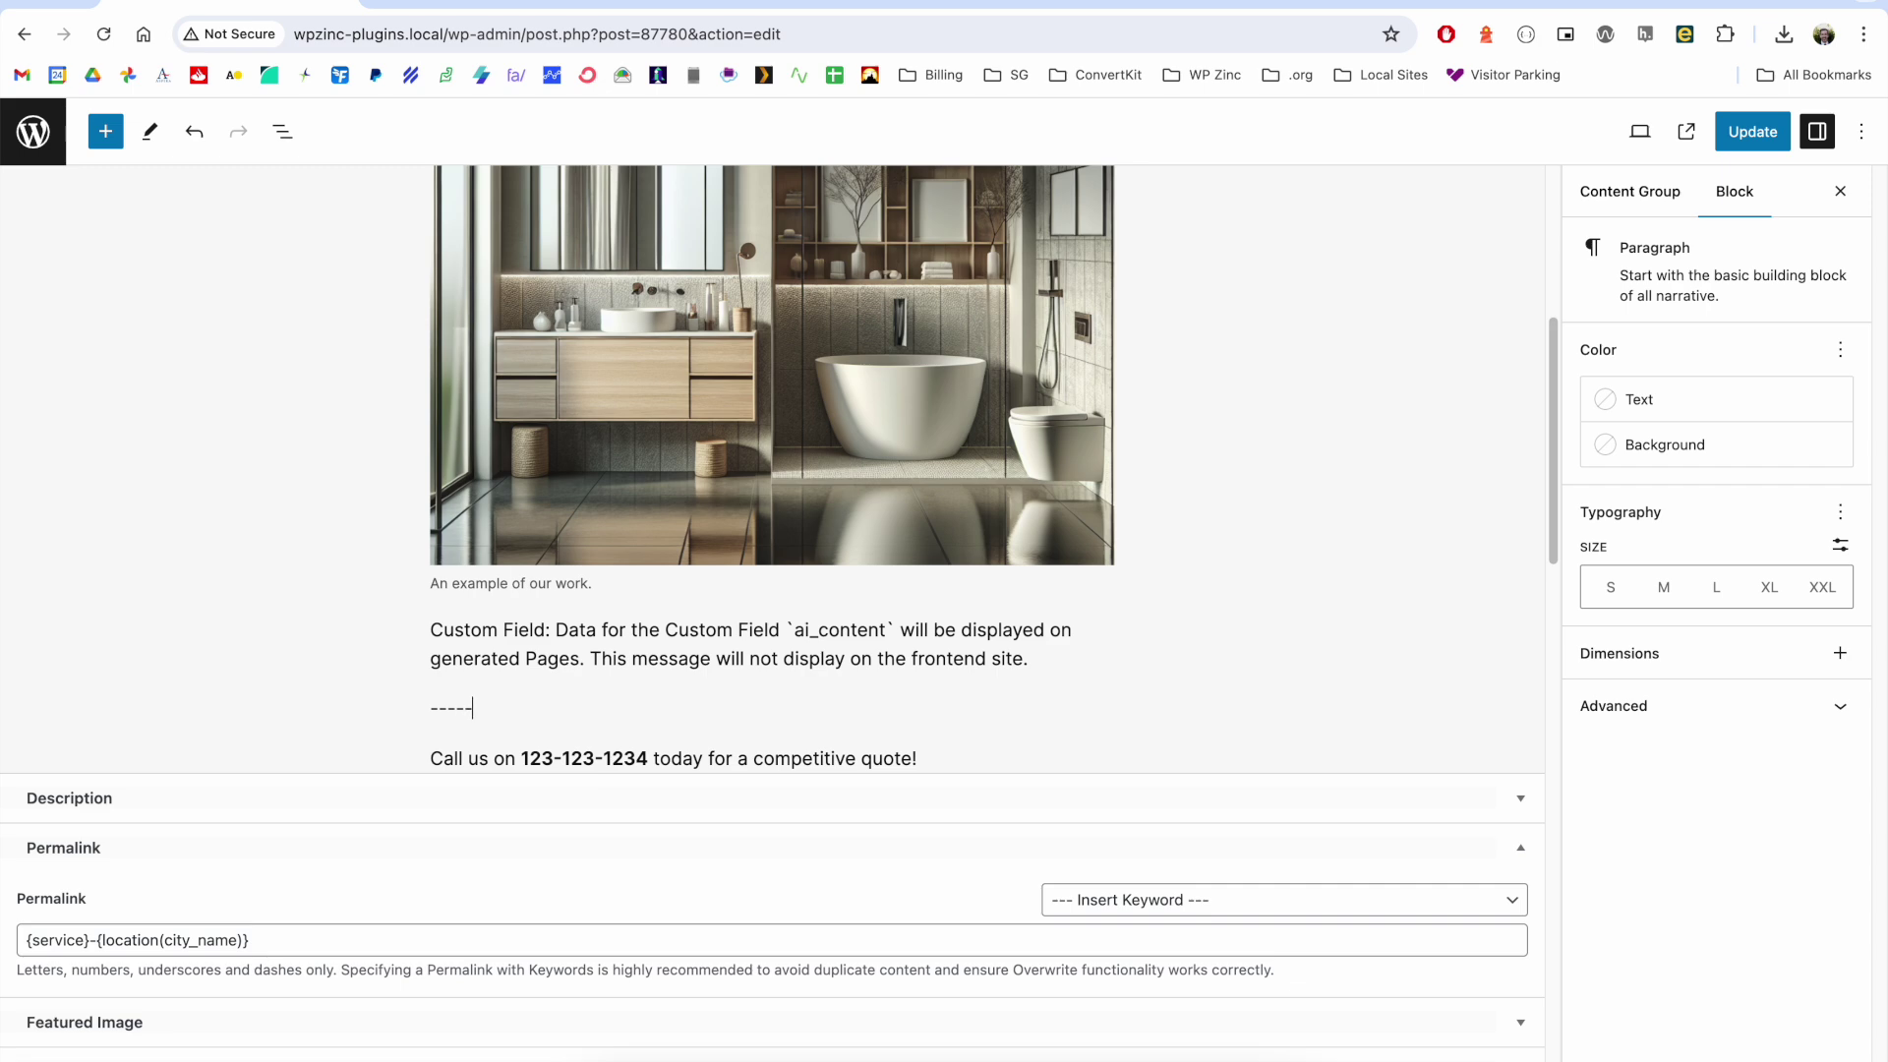
key("Return")
left_click_drag(919, 731, 434, 737)
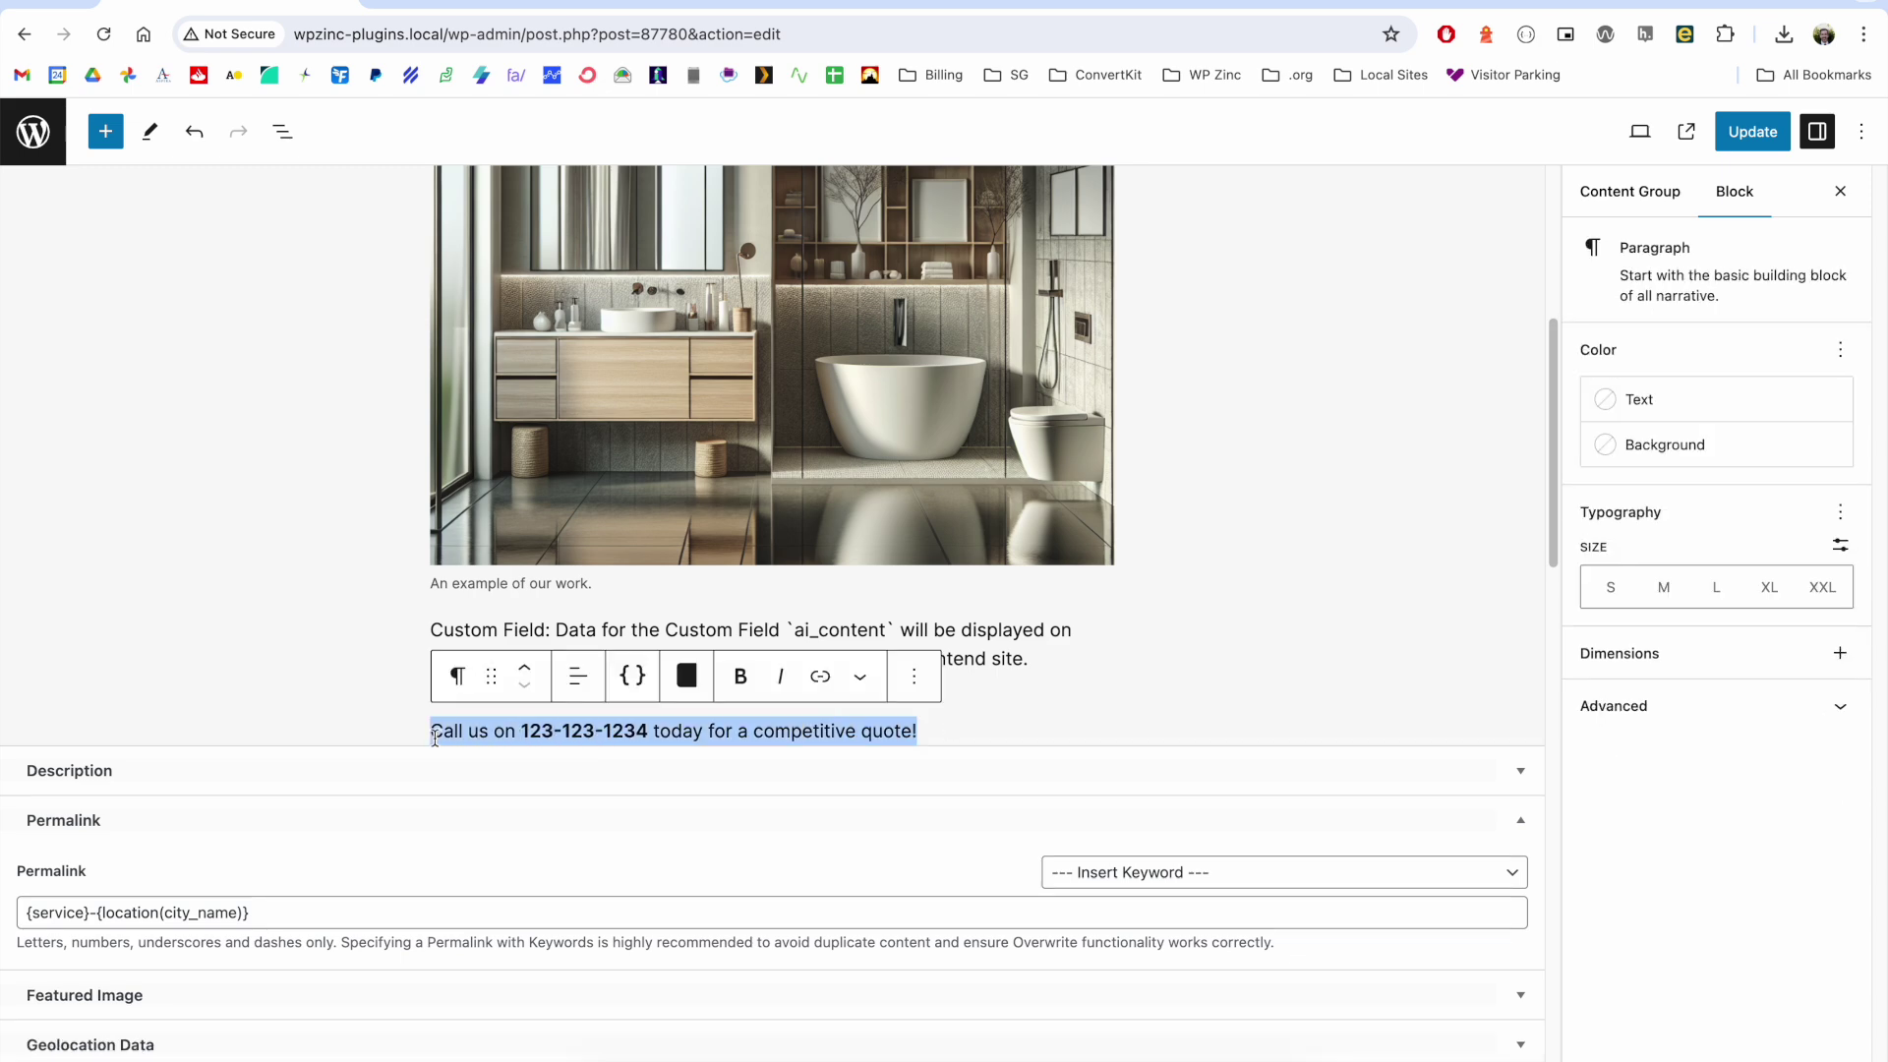
key("ctrl+b")
key("ctrl+s")
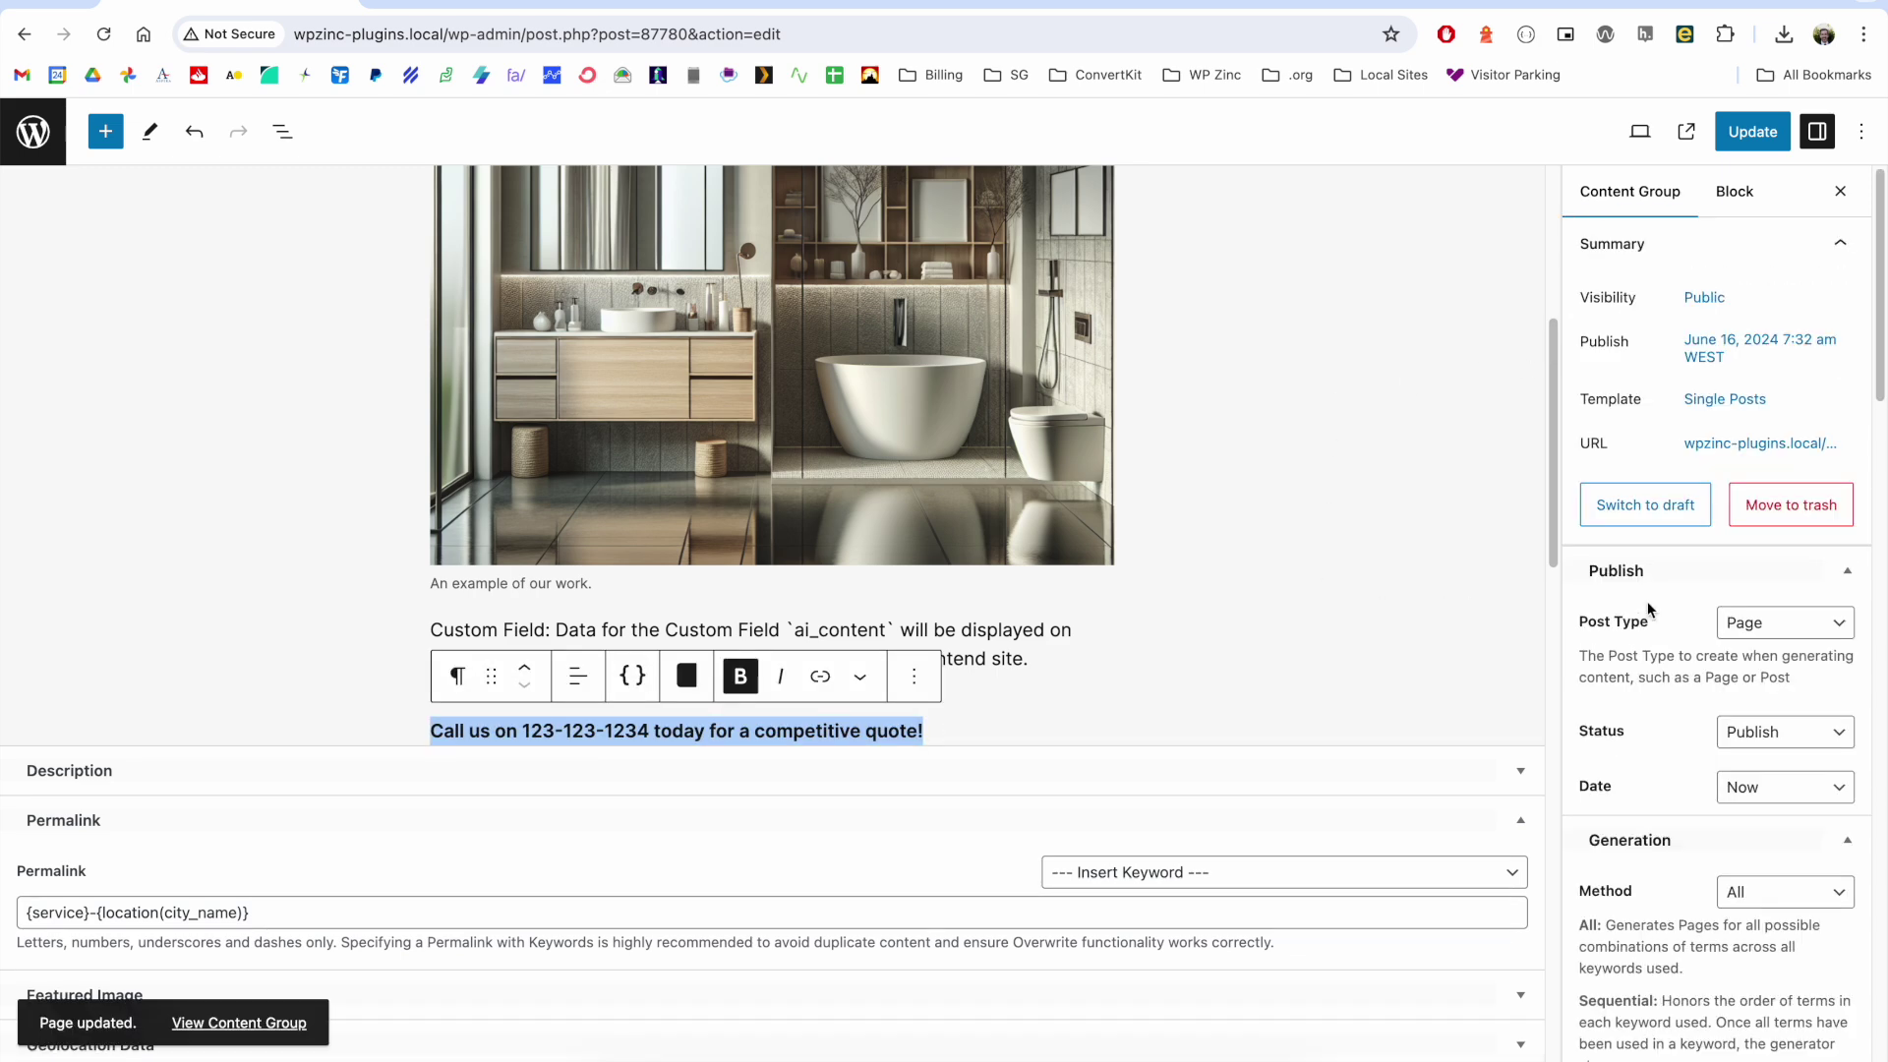
scroll(1383, 684, "down", 10)
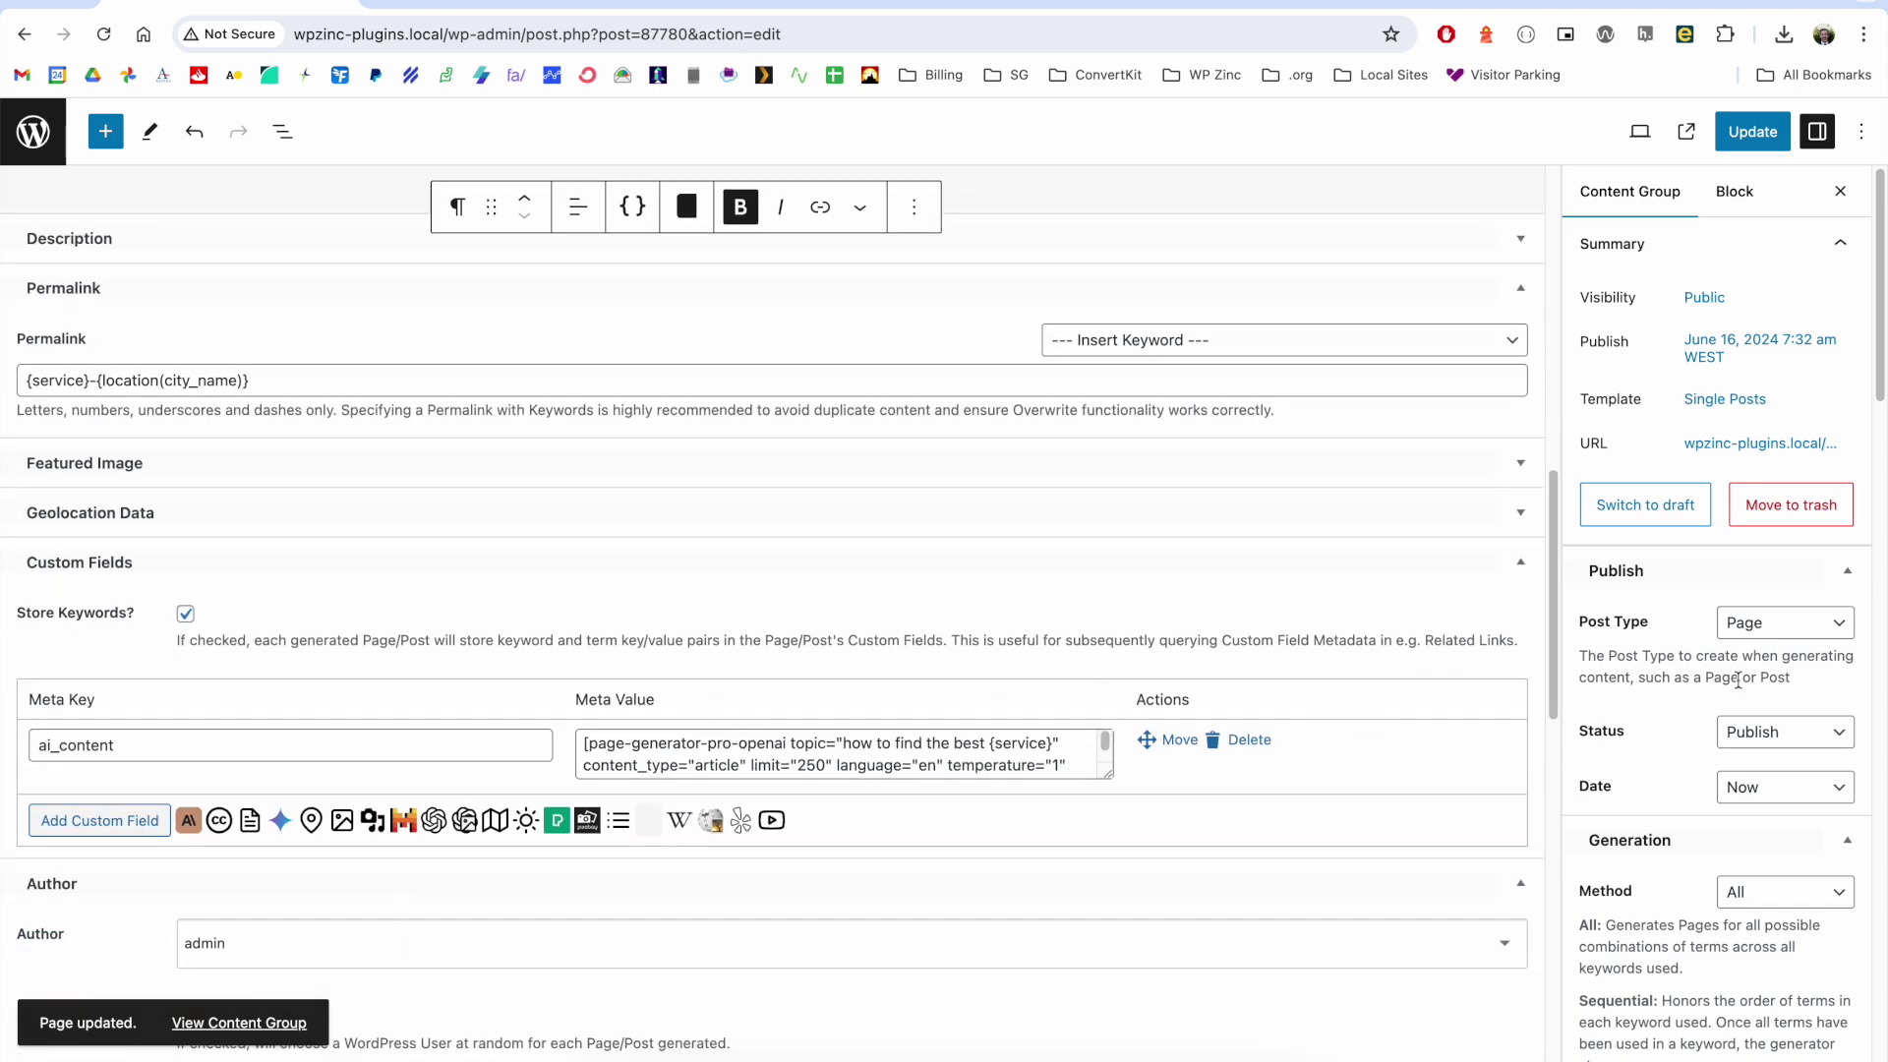
Uncheck Custom Fields under Overwrite Sections so regeneration keeps the stored ai_content.
scroll(1750, 674, "down", 5)
scroll(1749, 675, "down", 4)
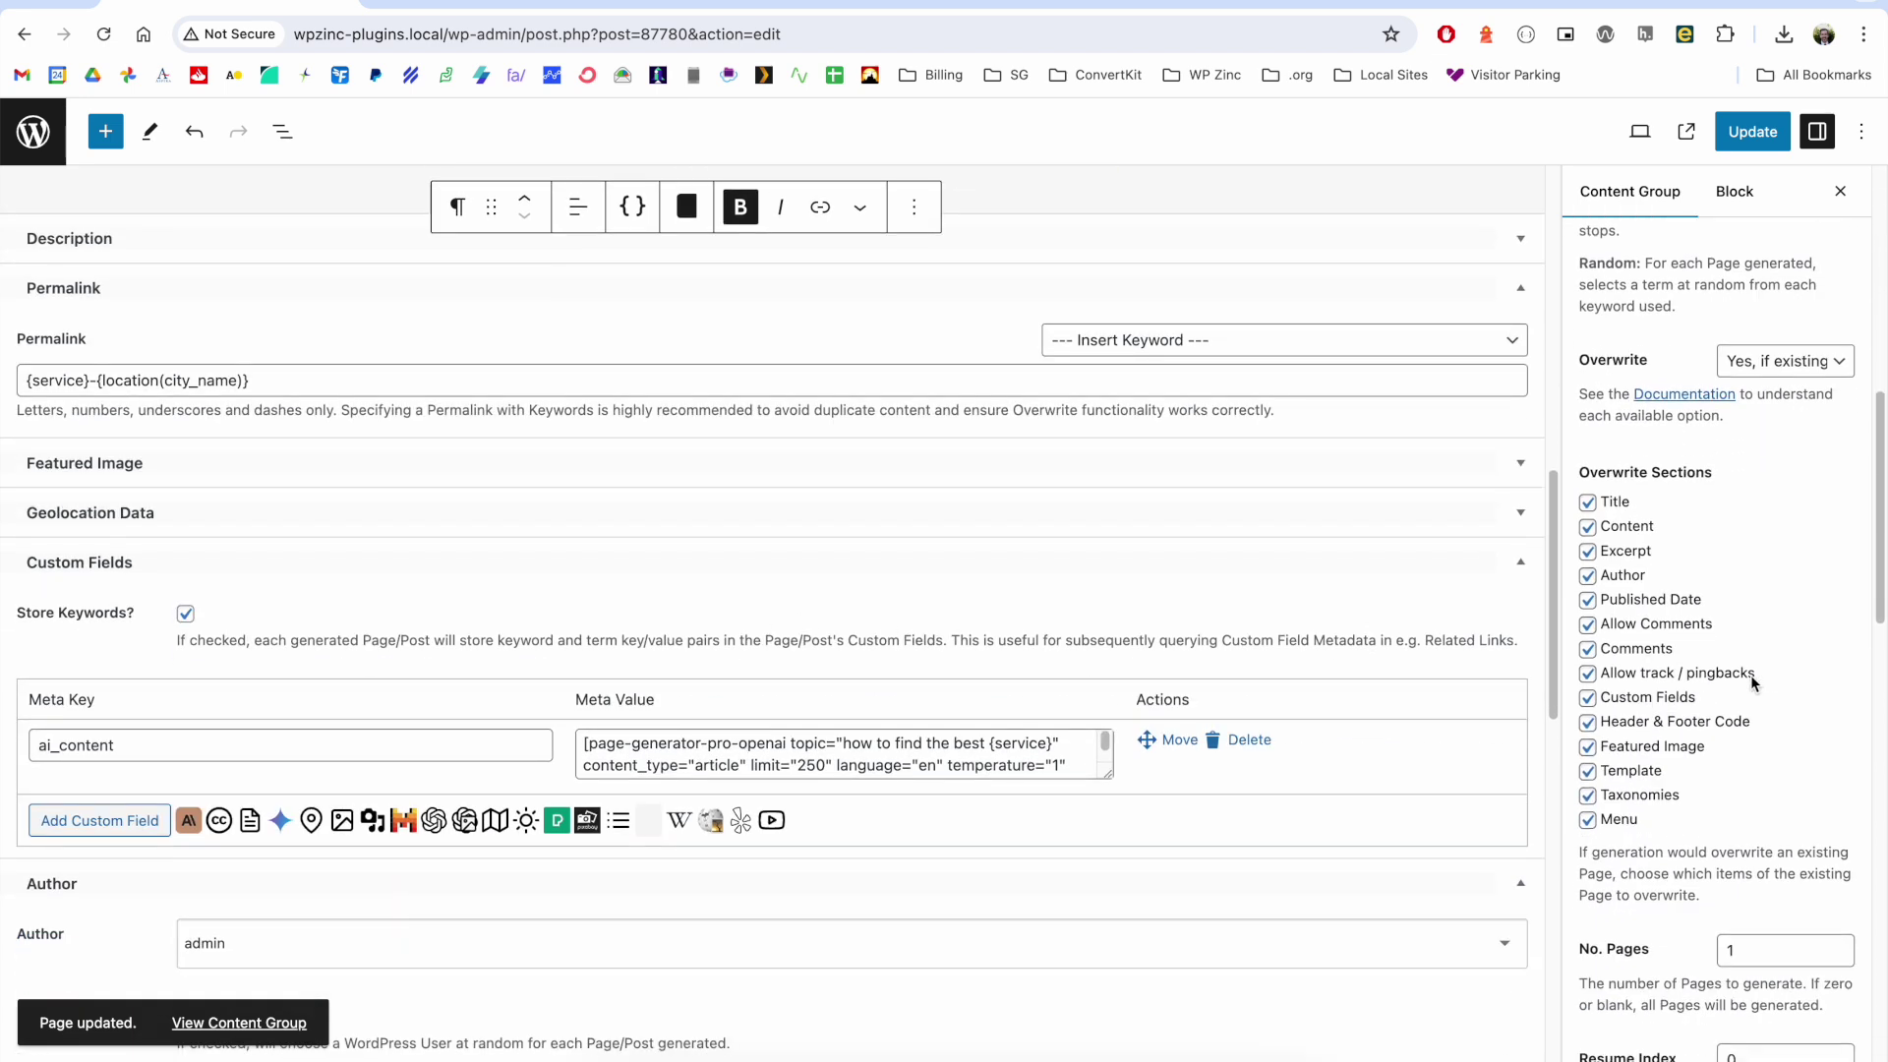
scroll(1785, 598, "down", 1)
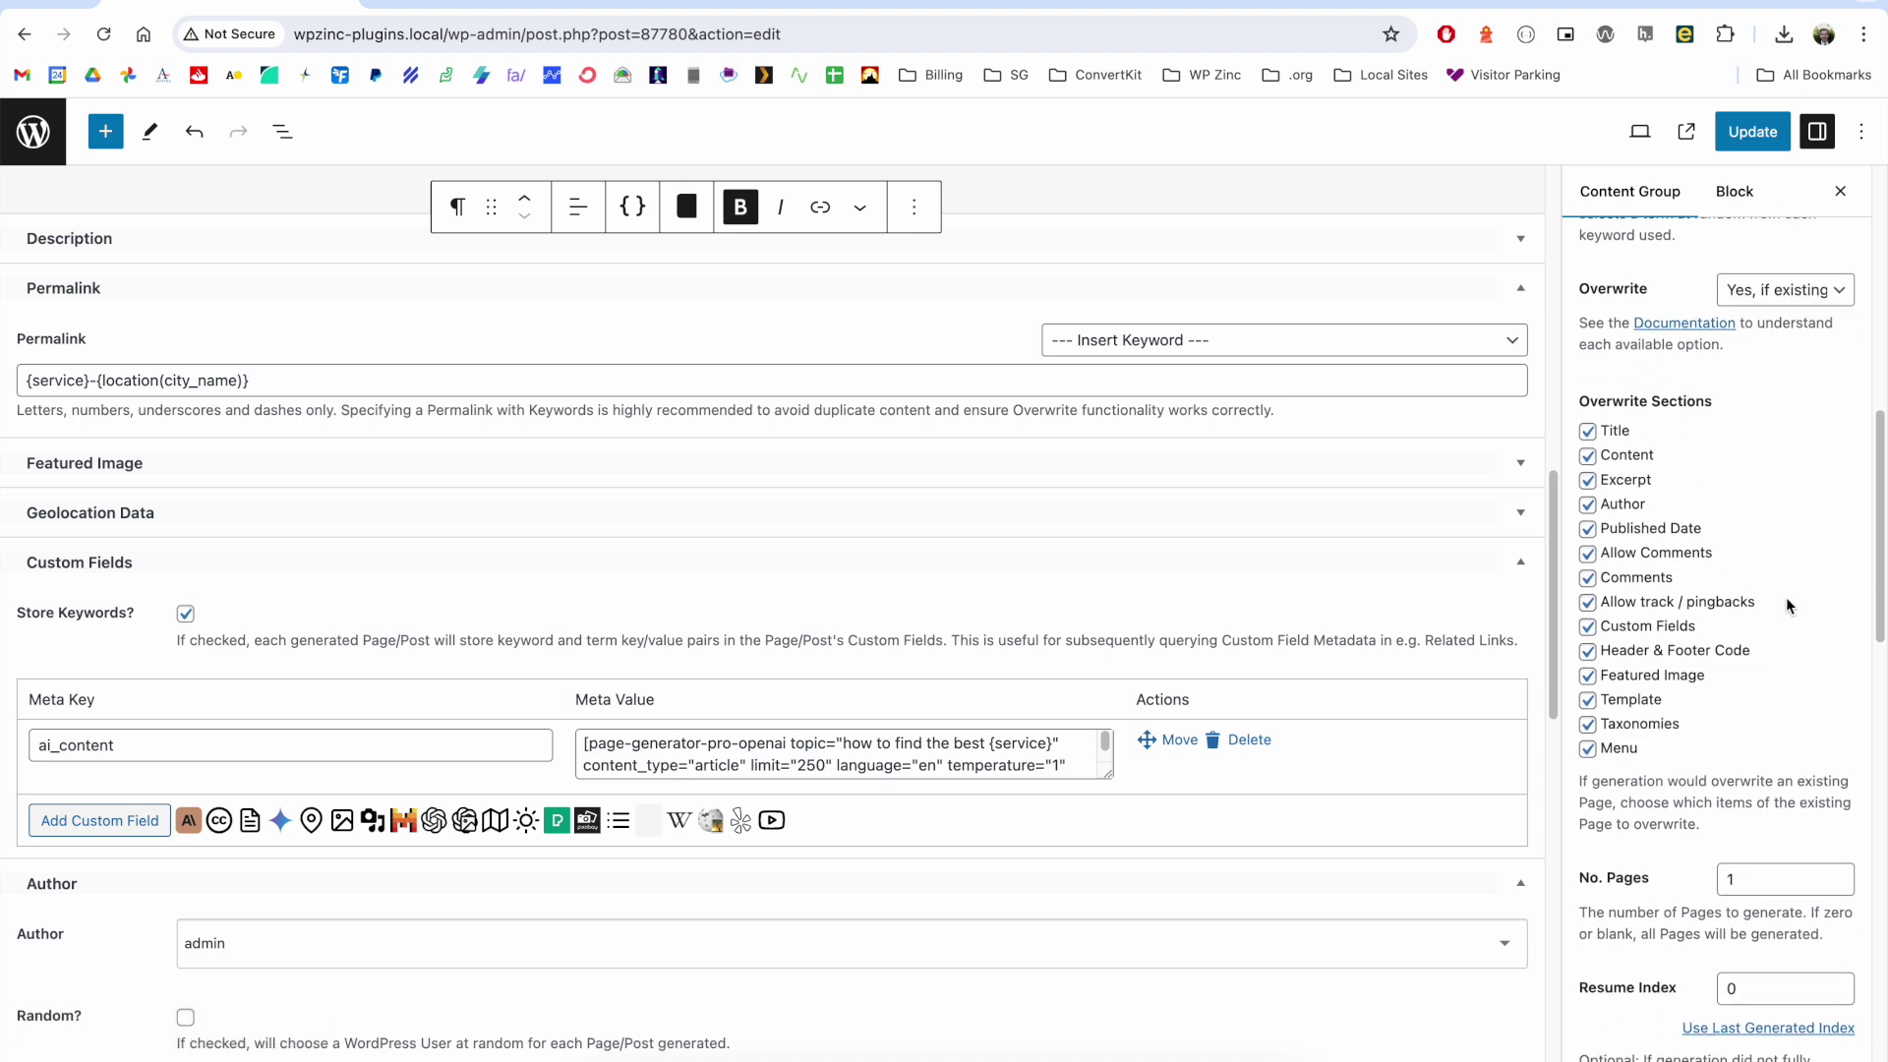
left_click(1587, 627)
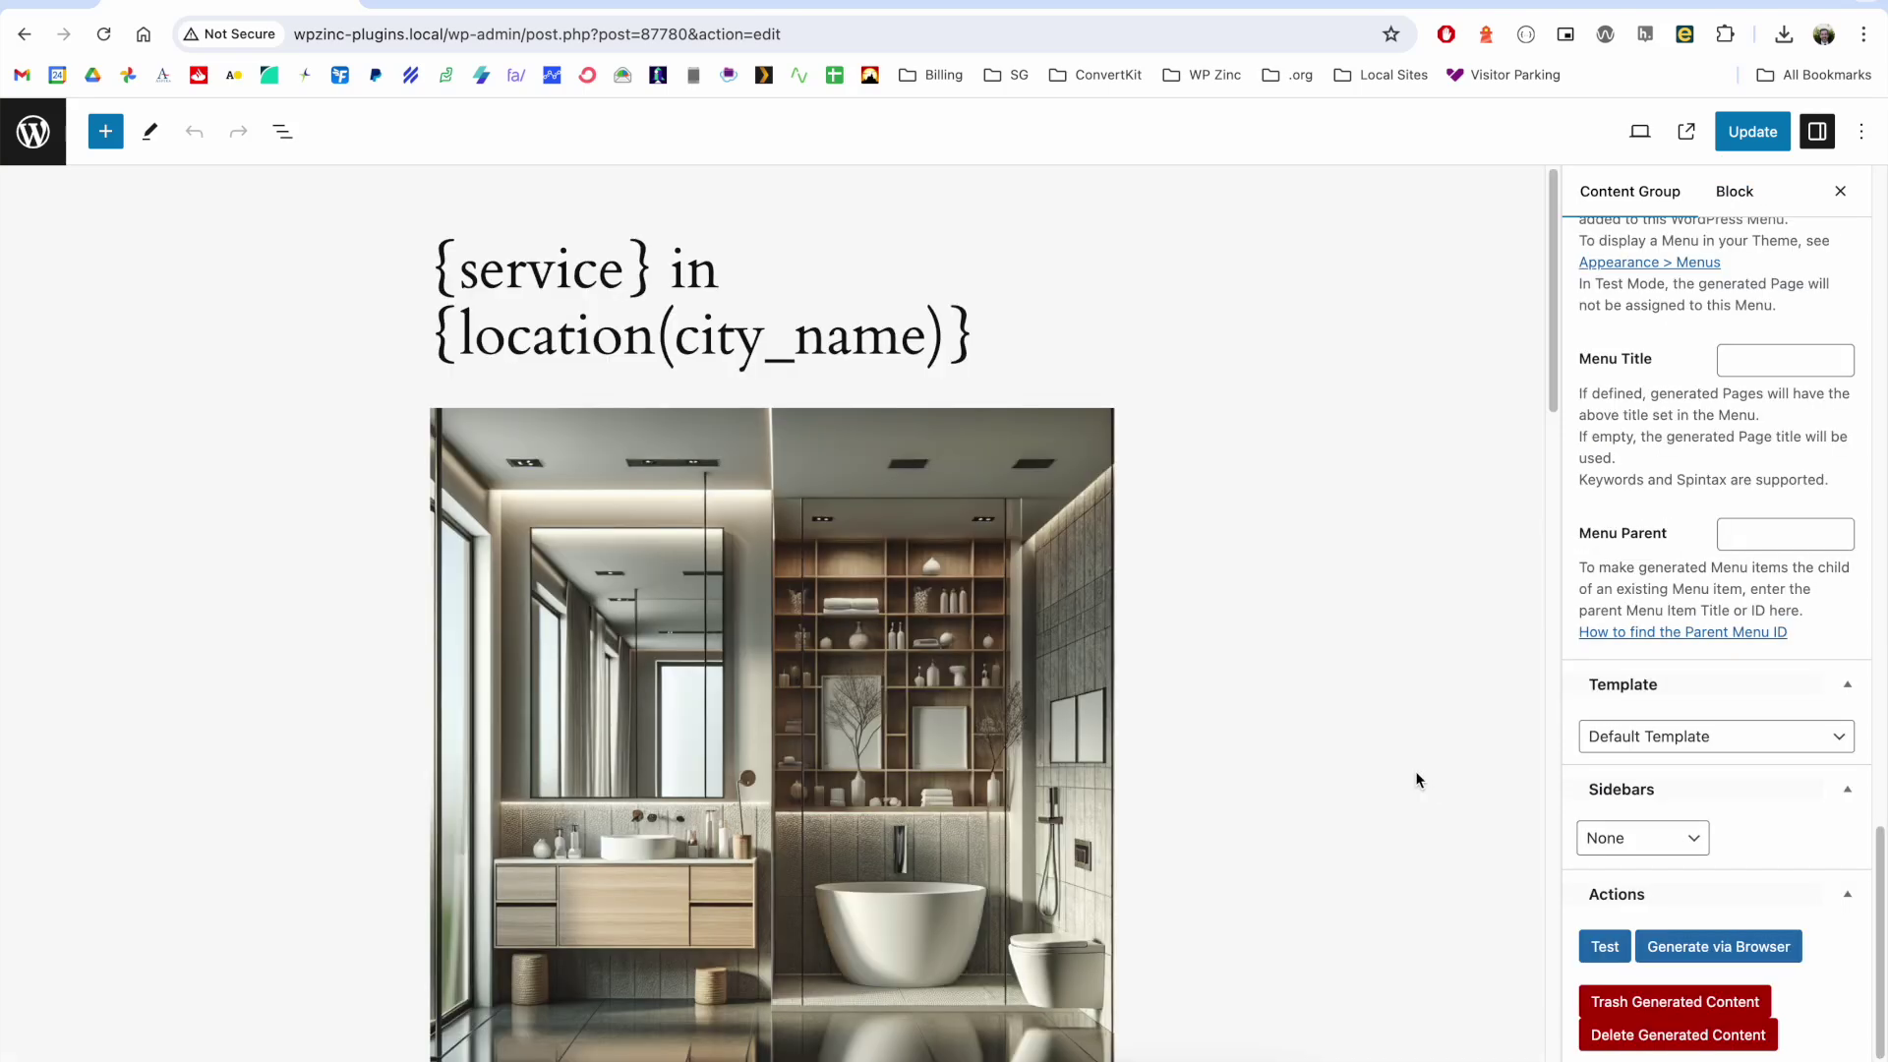
Regenerate the content group's page (done in 0.236 seconds) and open the Acocks Green page.
left_click(1748, 950)
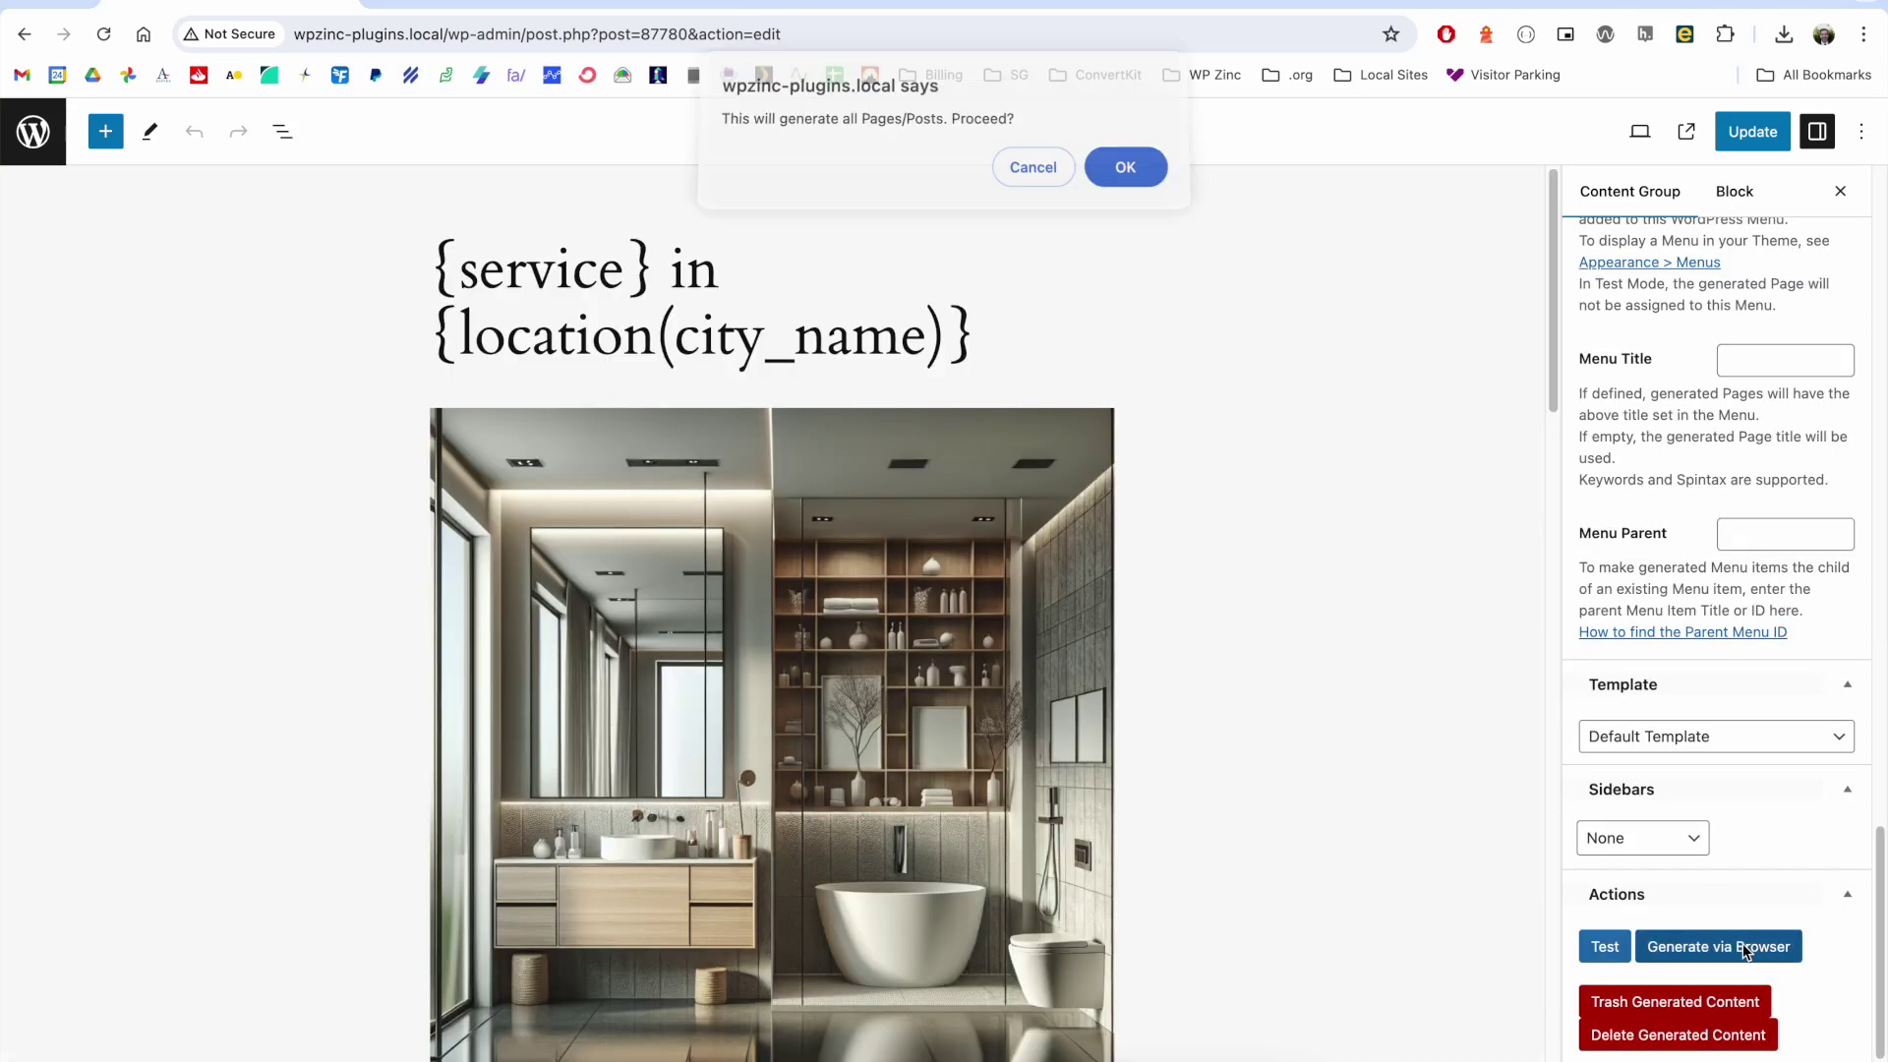
left_click(1127, 175)
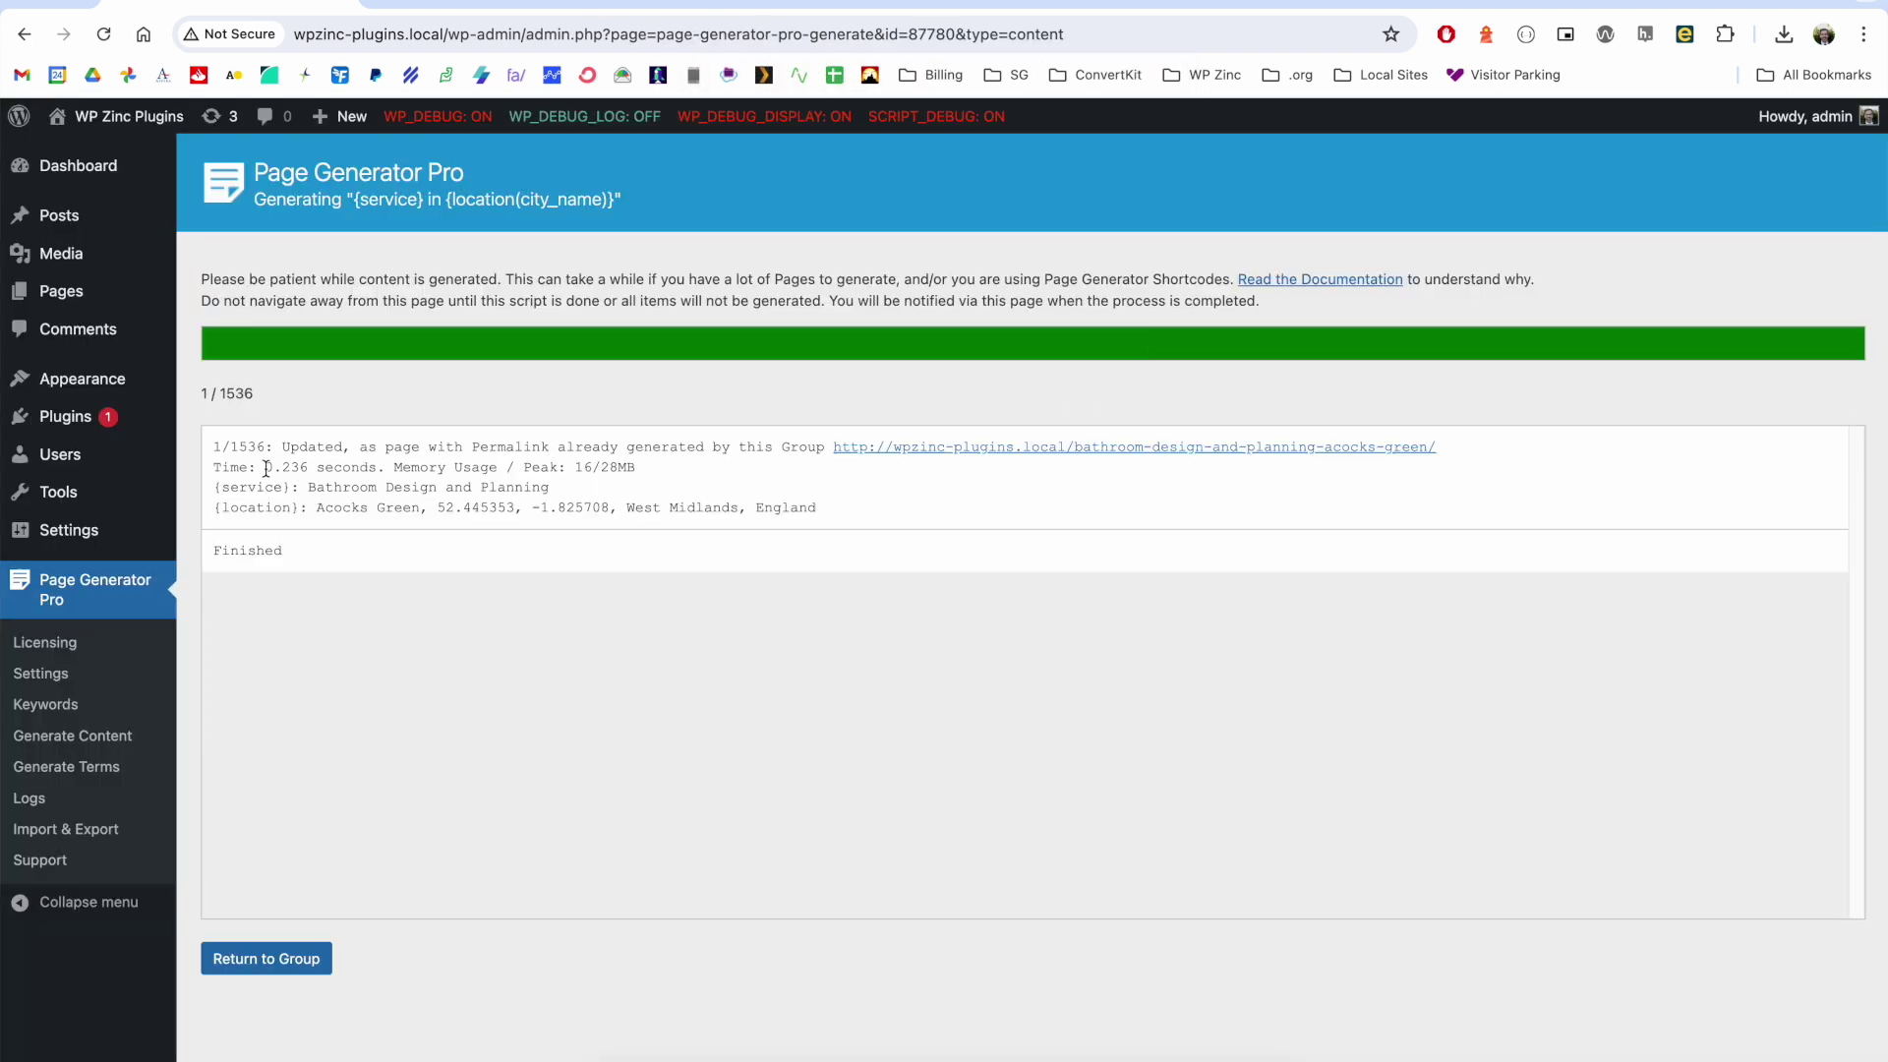
left_click_drag(265, 468, 379, 471)
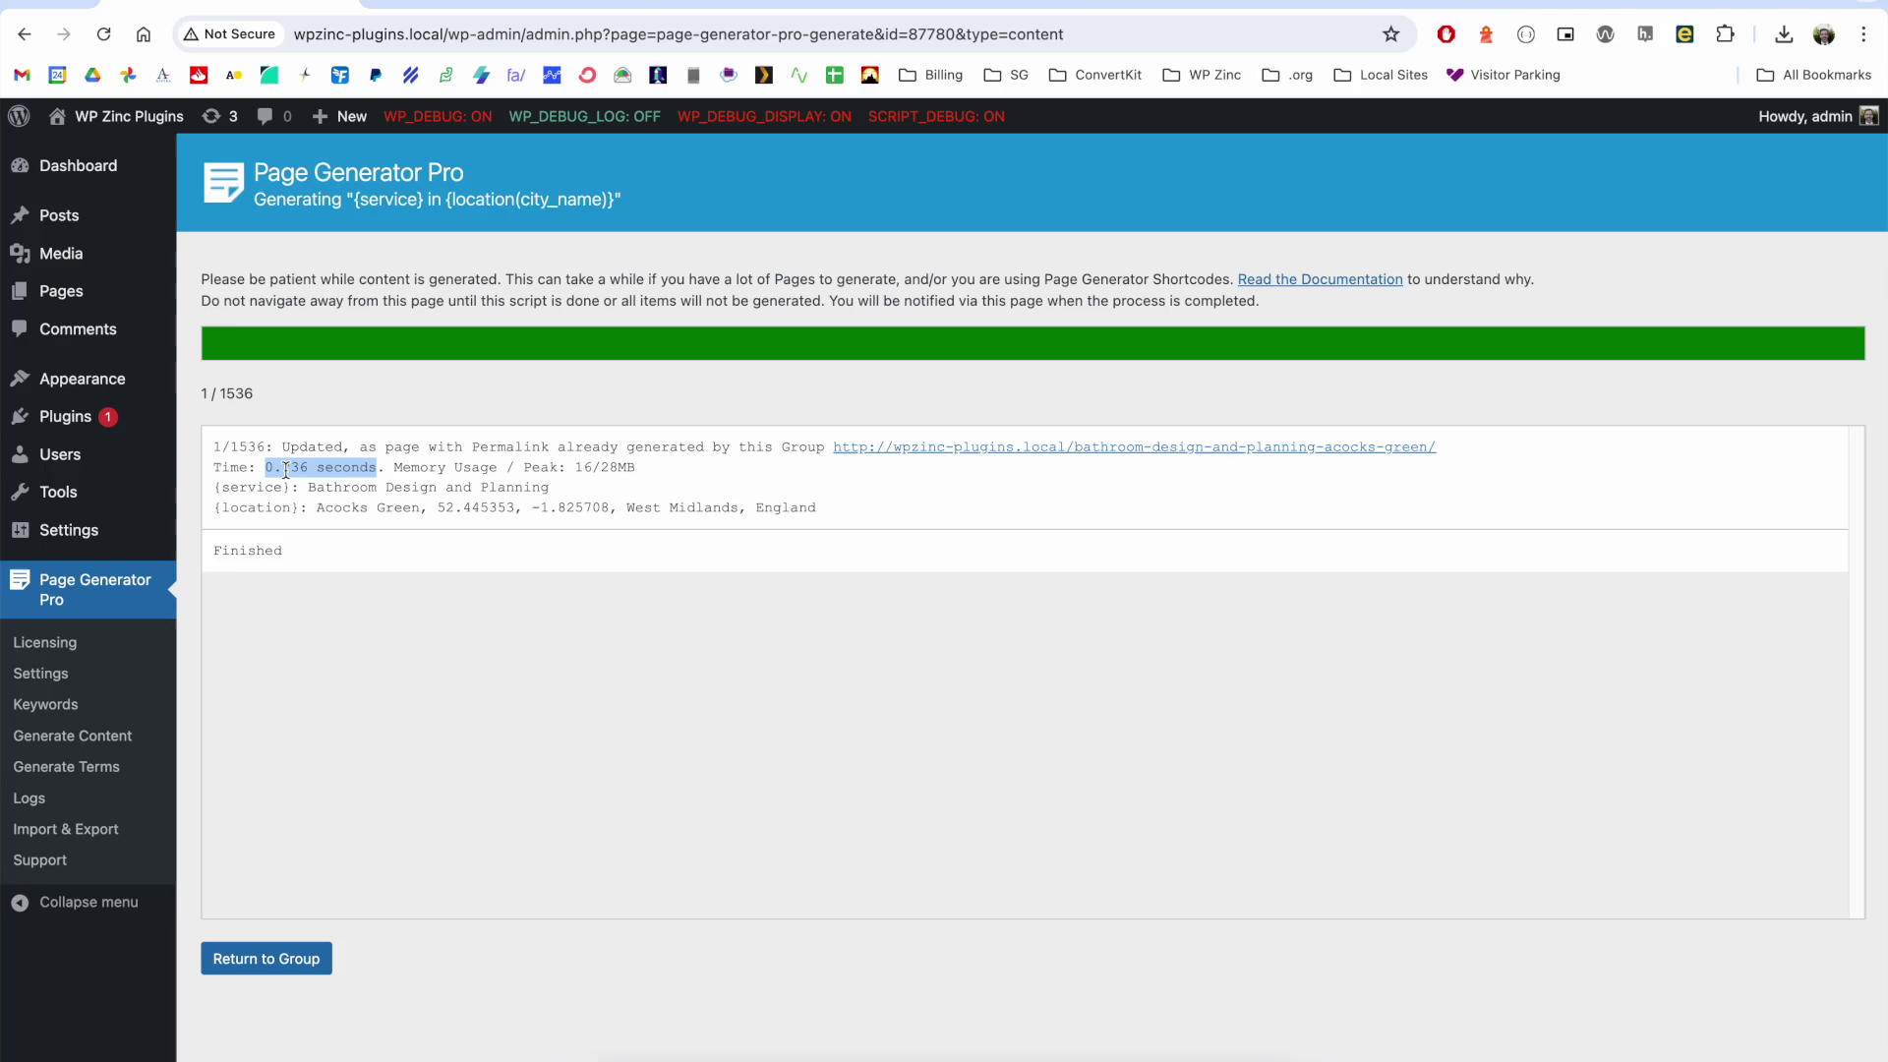
left_click(930, 447)
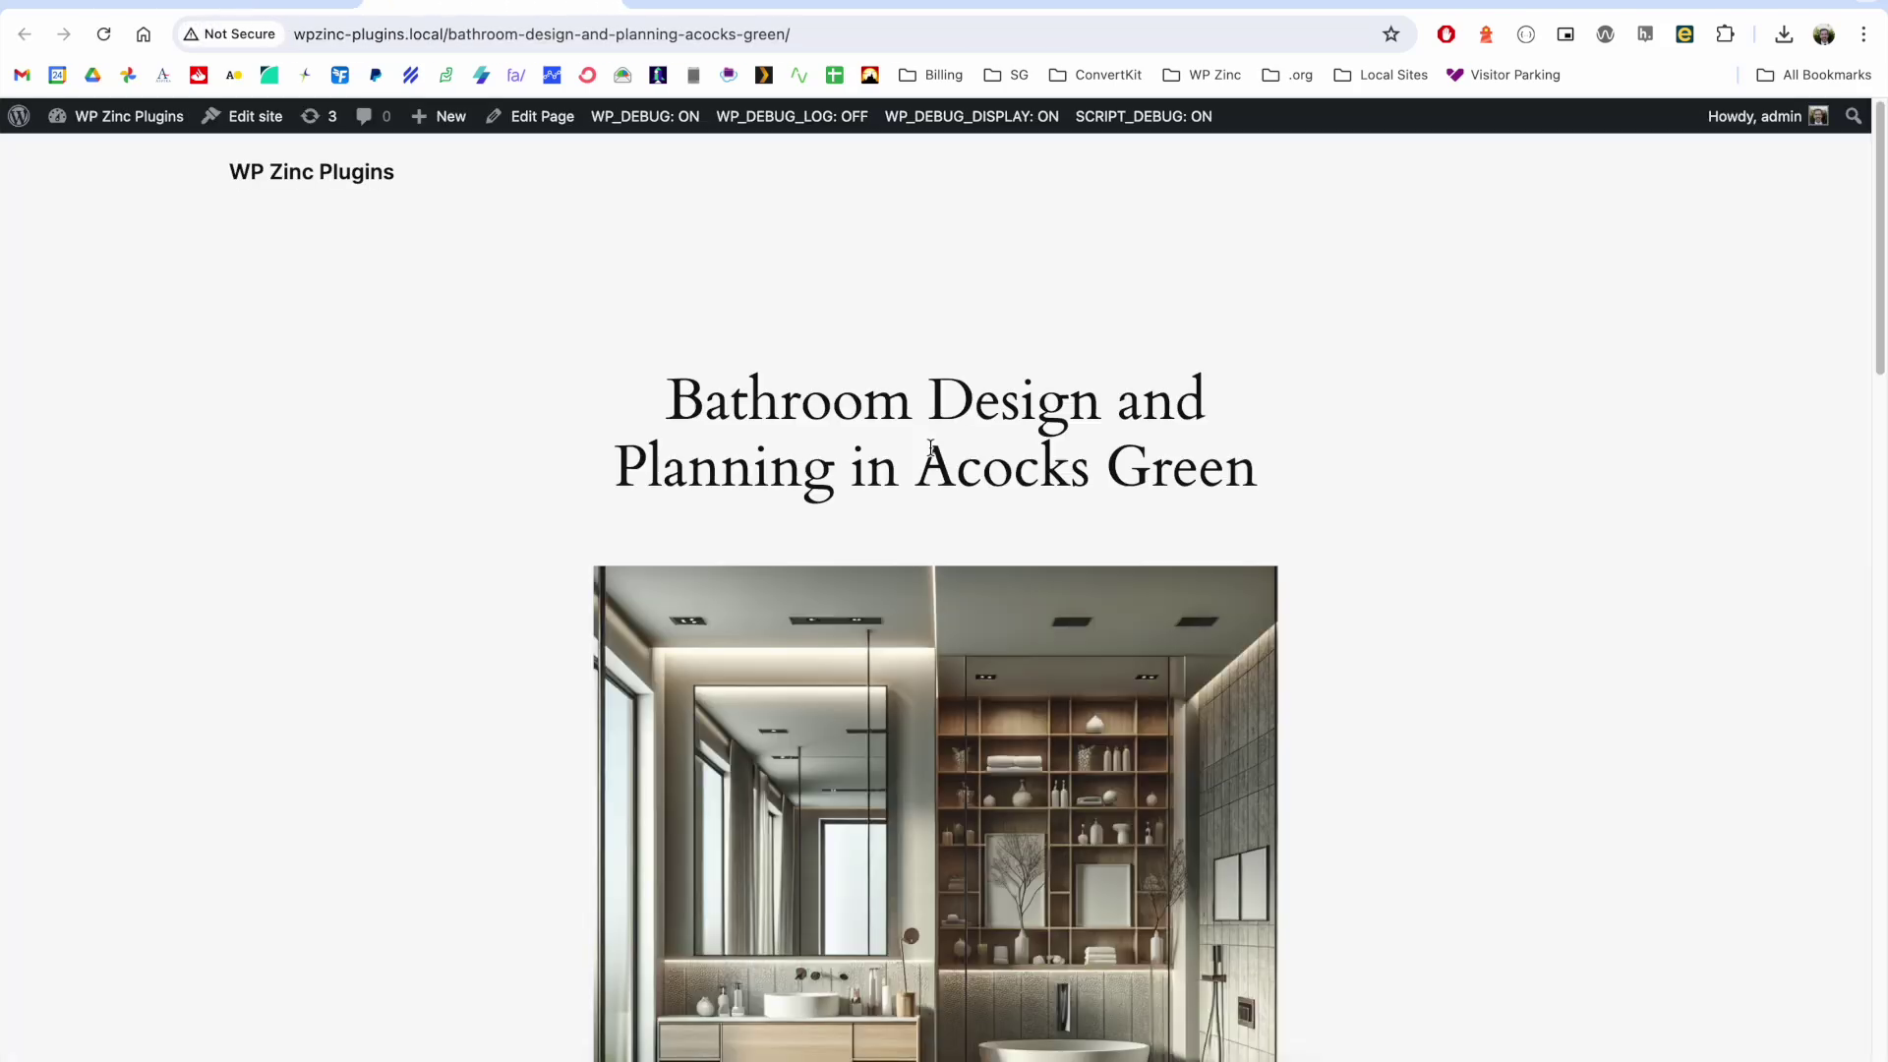
scroll(930, 448, "down", 10)
scroll(930, 447, "up", 5)
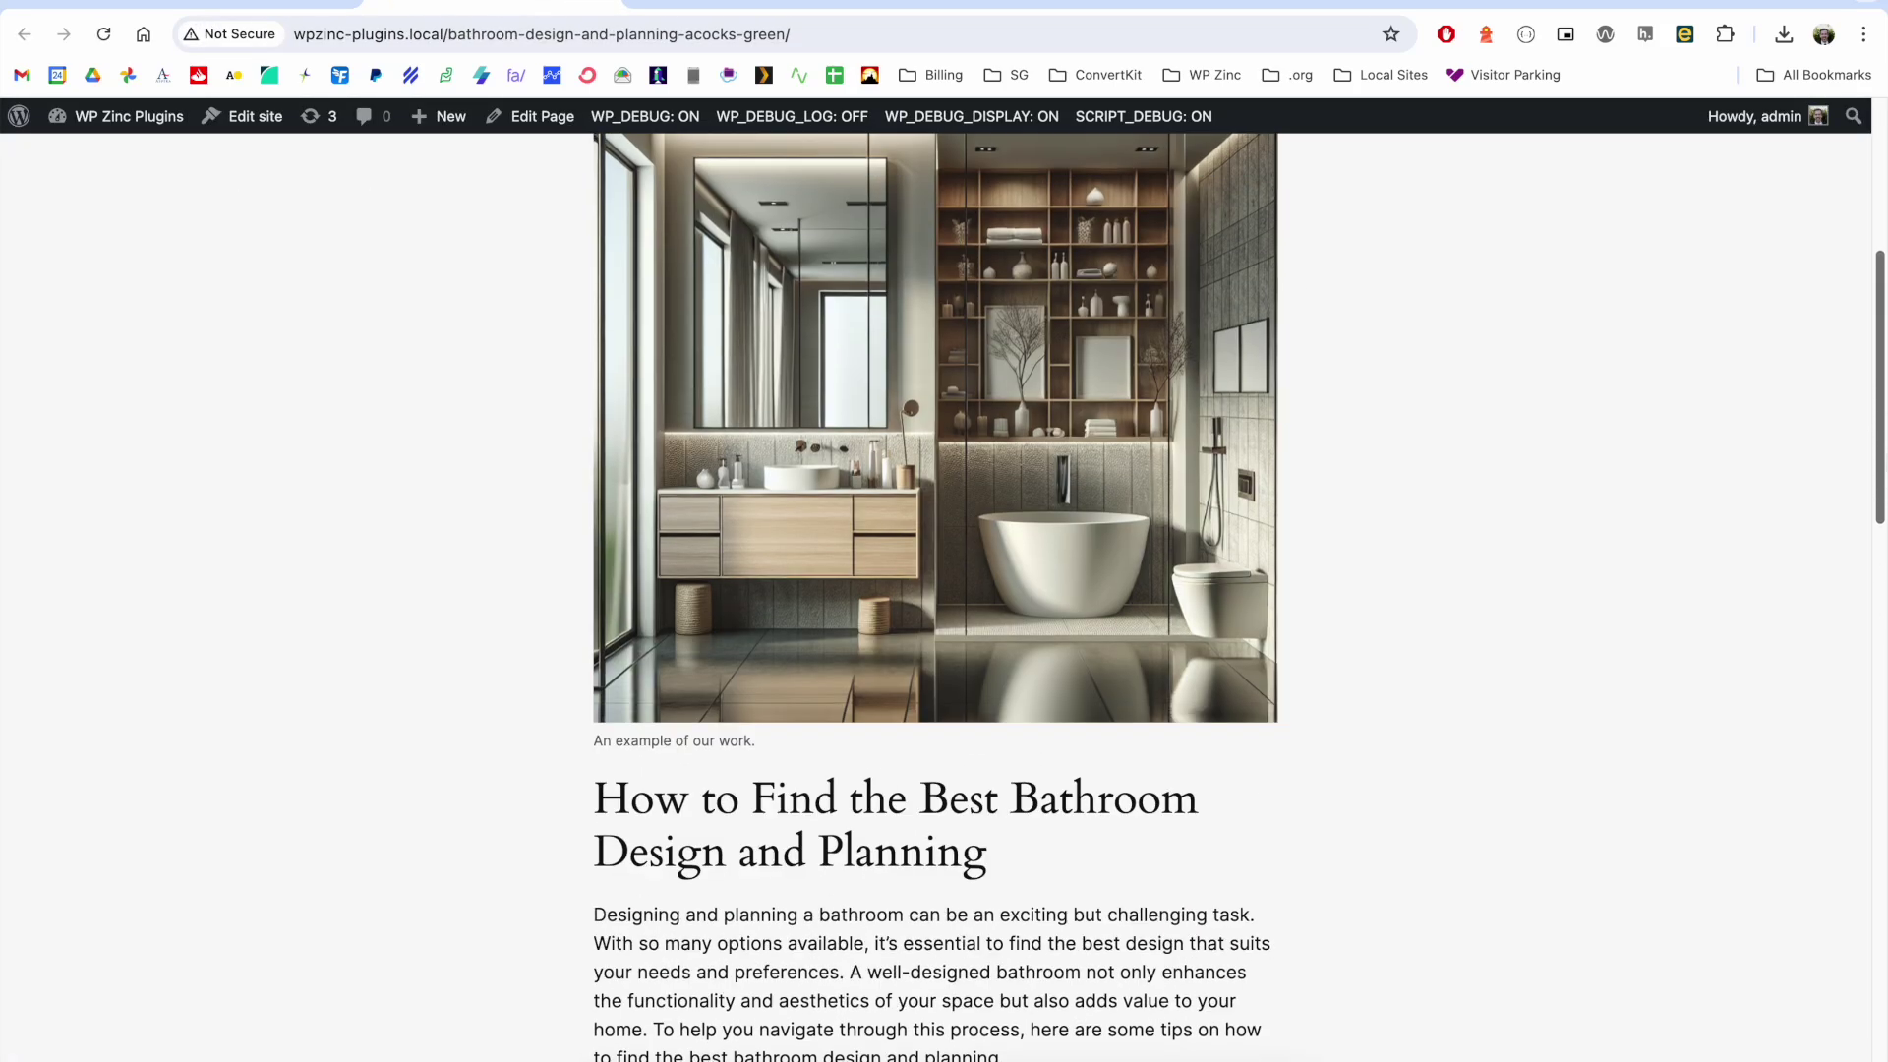
scroll(1115, 238, "up", 3)
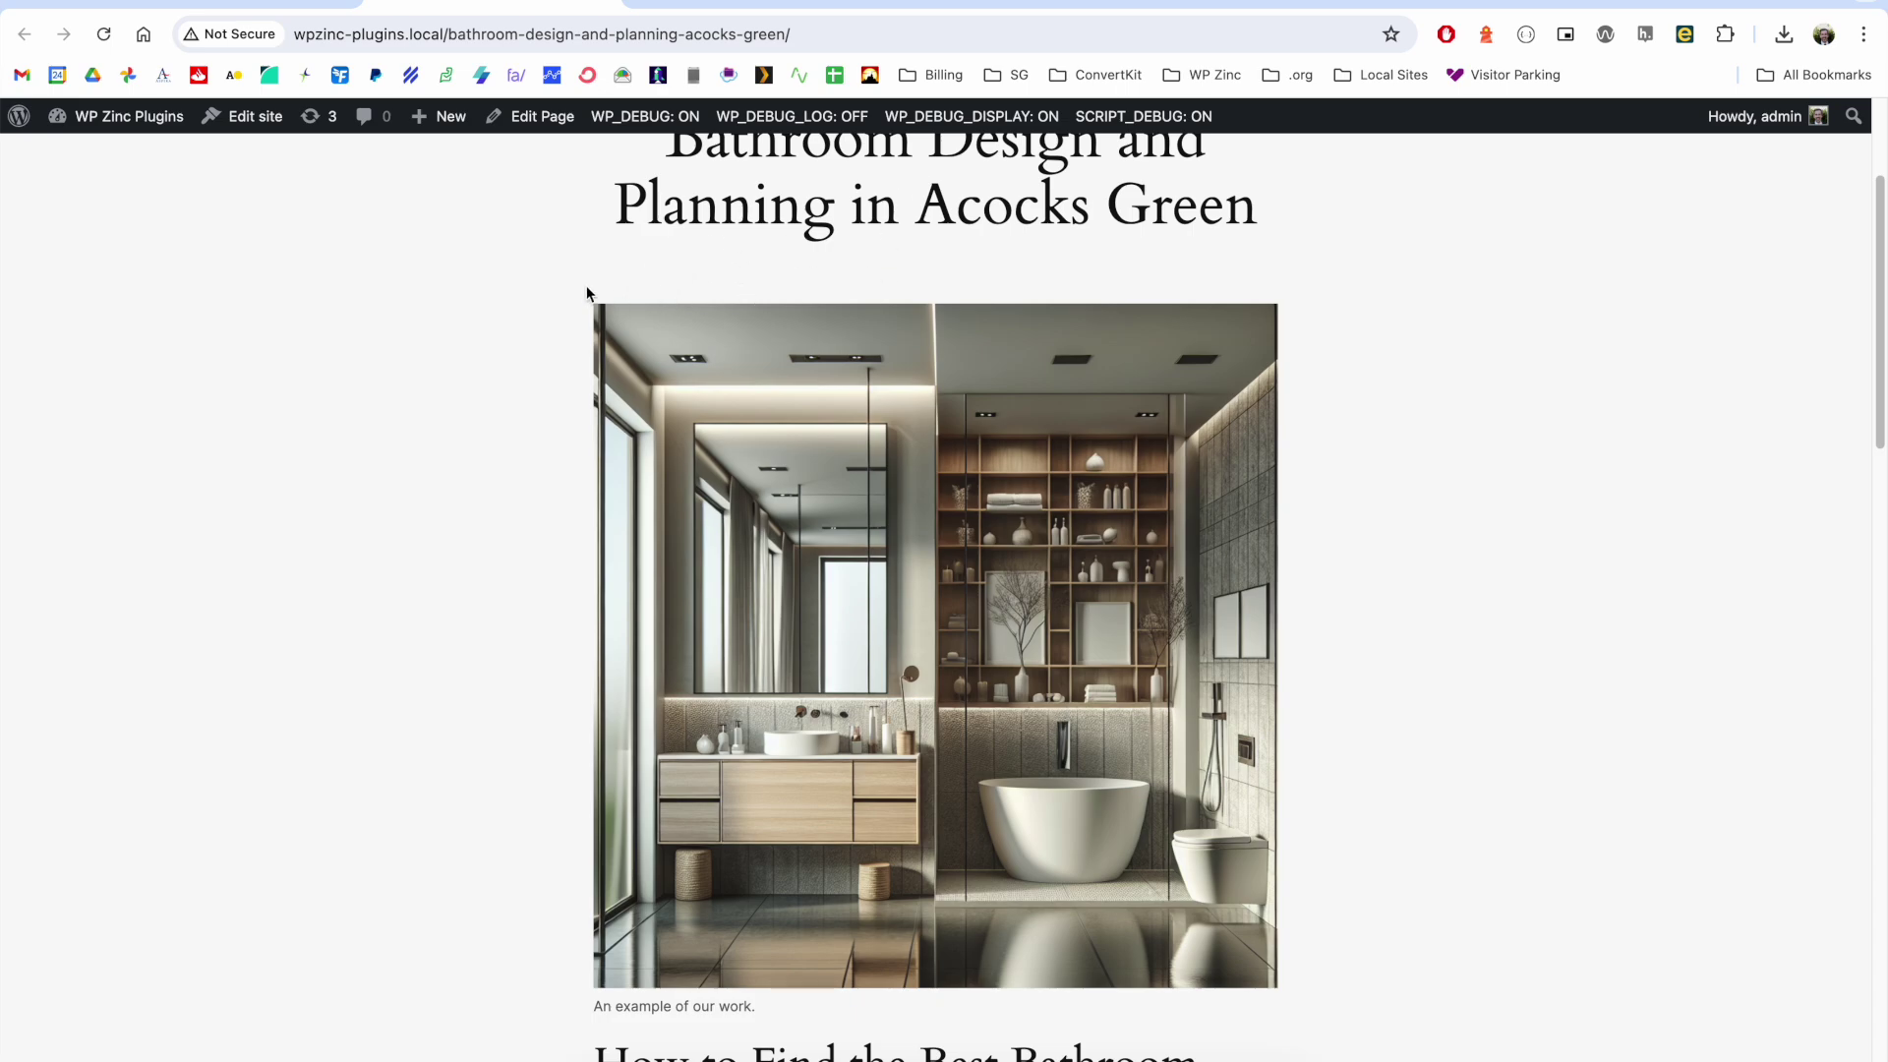
left_click_drag(1881, 290, 1880, 875)
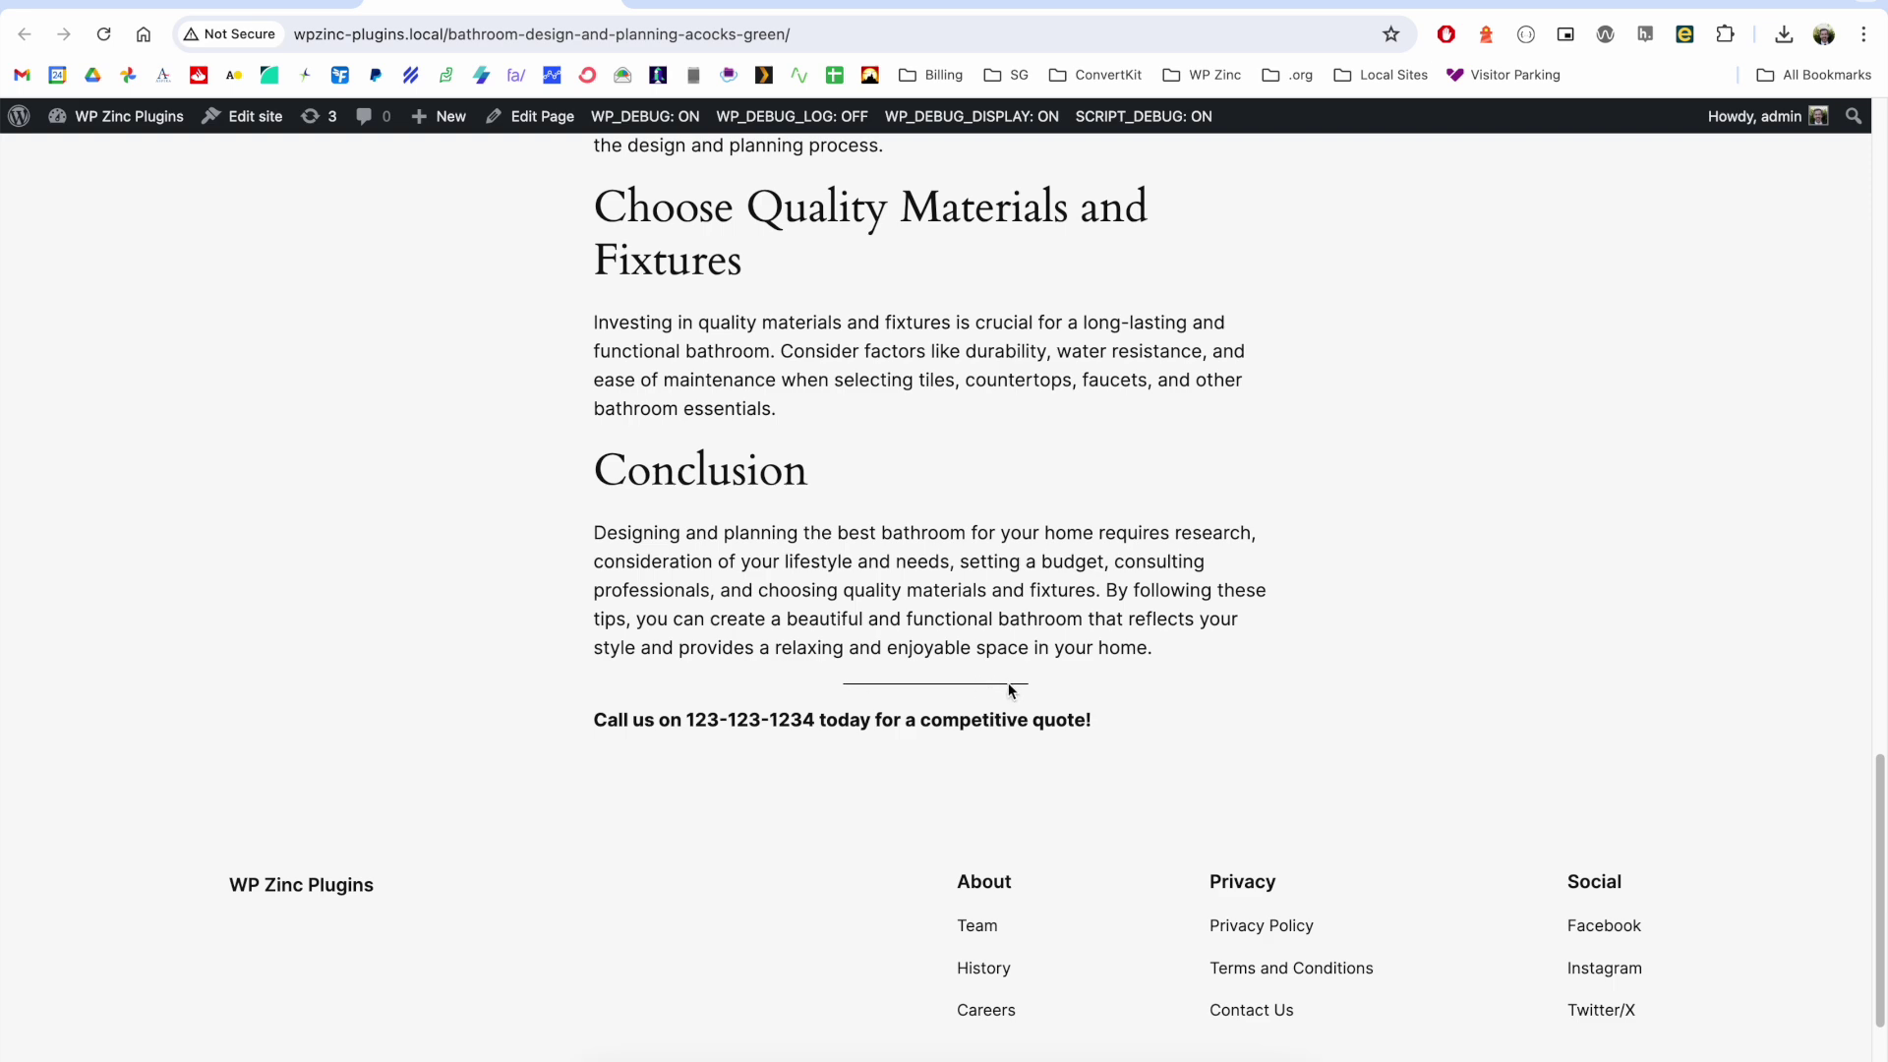
scroll(1121, 683, "up", 6)
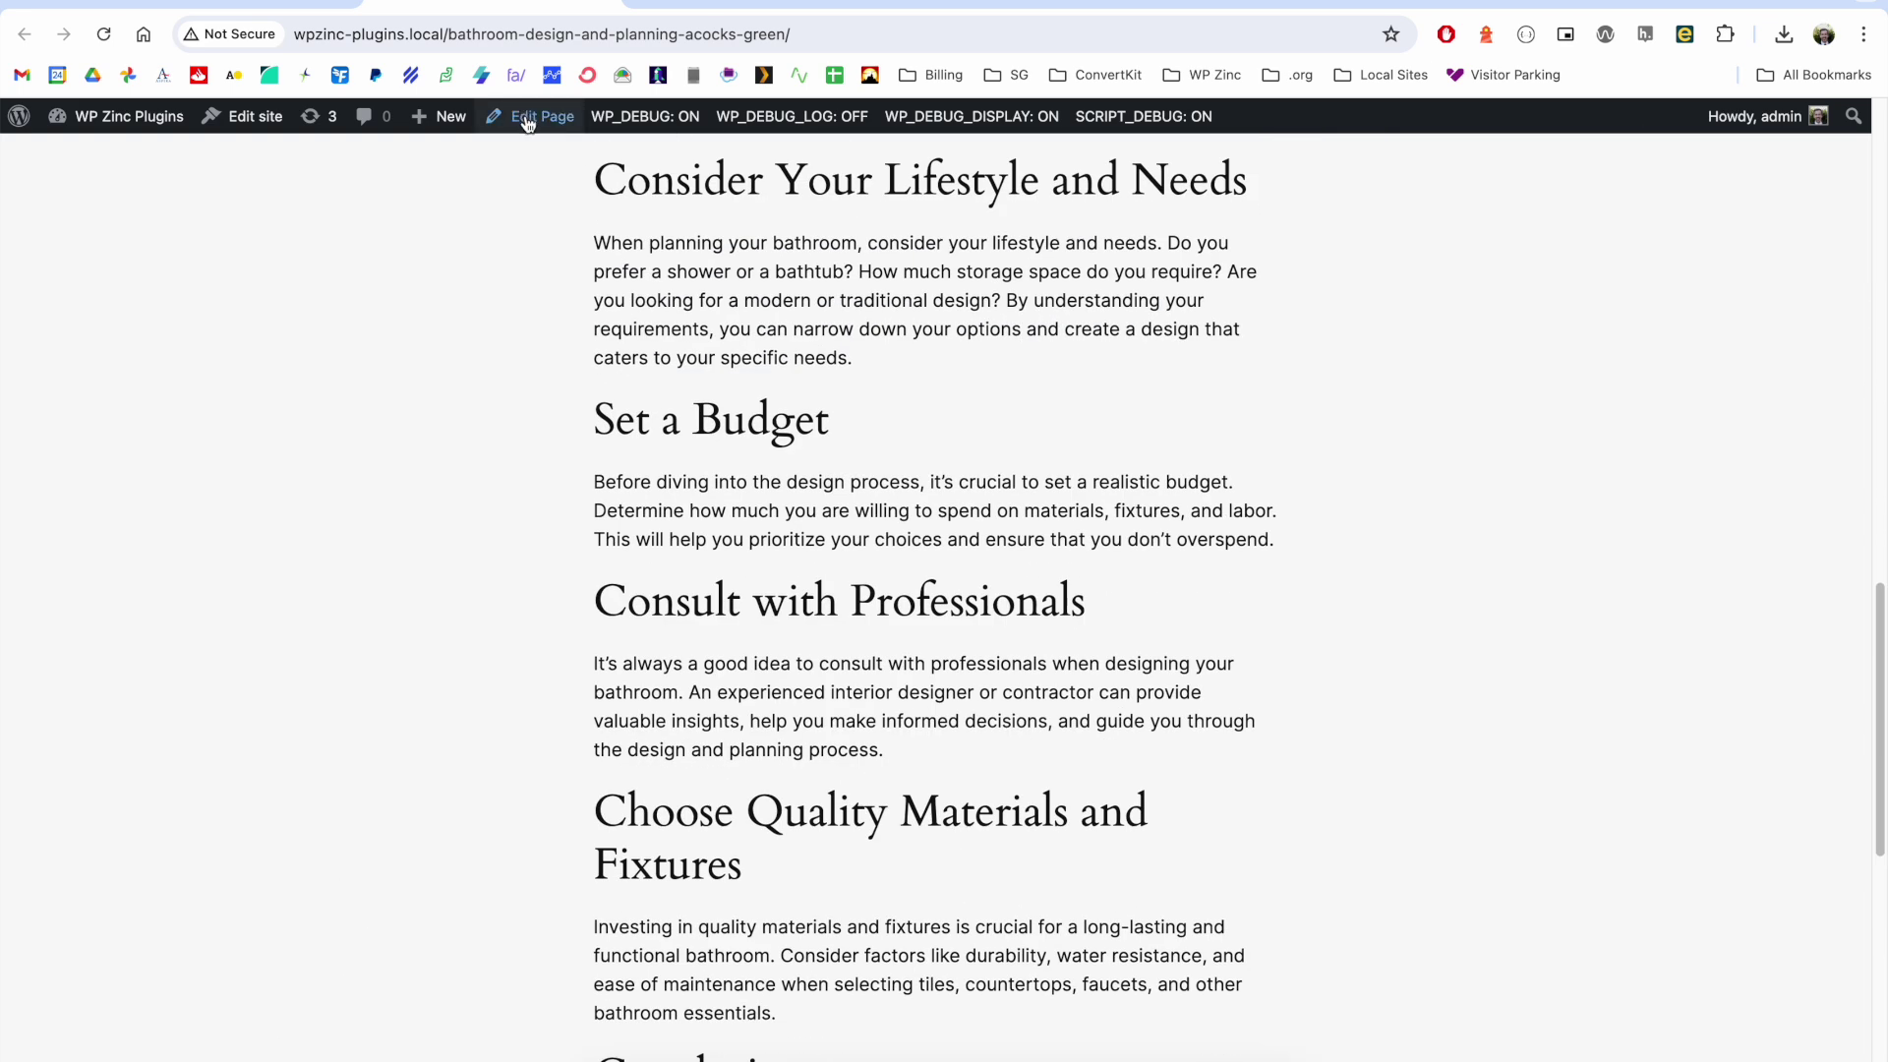
Open the generated Acocks Green page in the editor and reveal the full ai_content value.
left_click(527, 120)
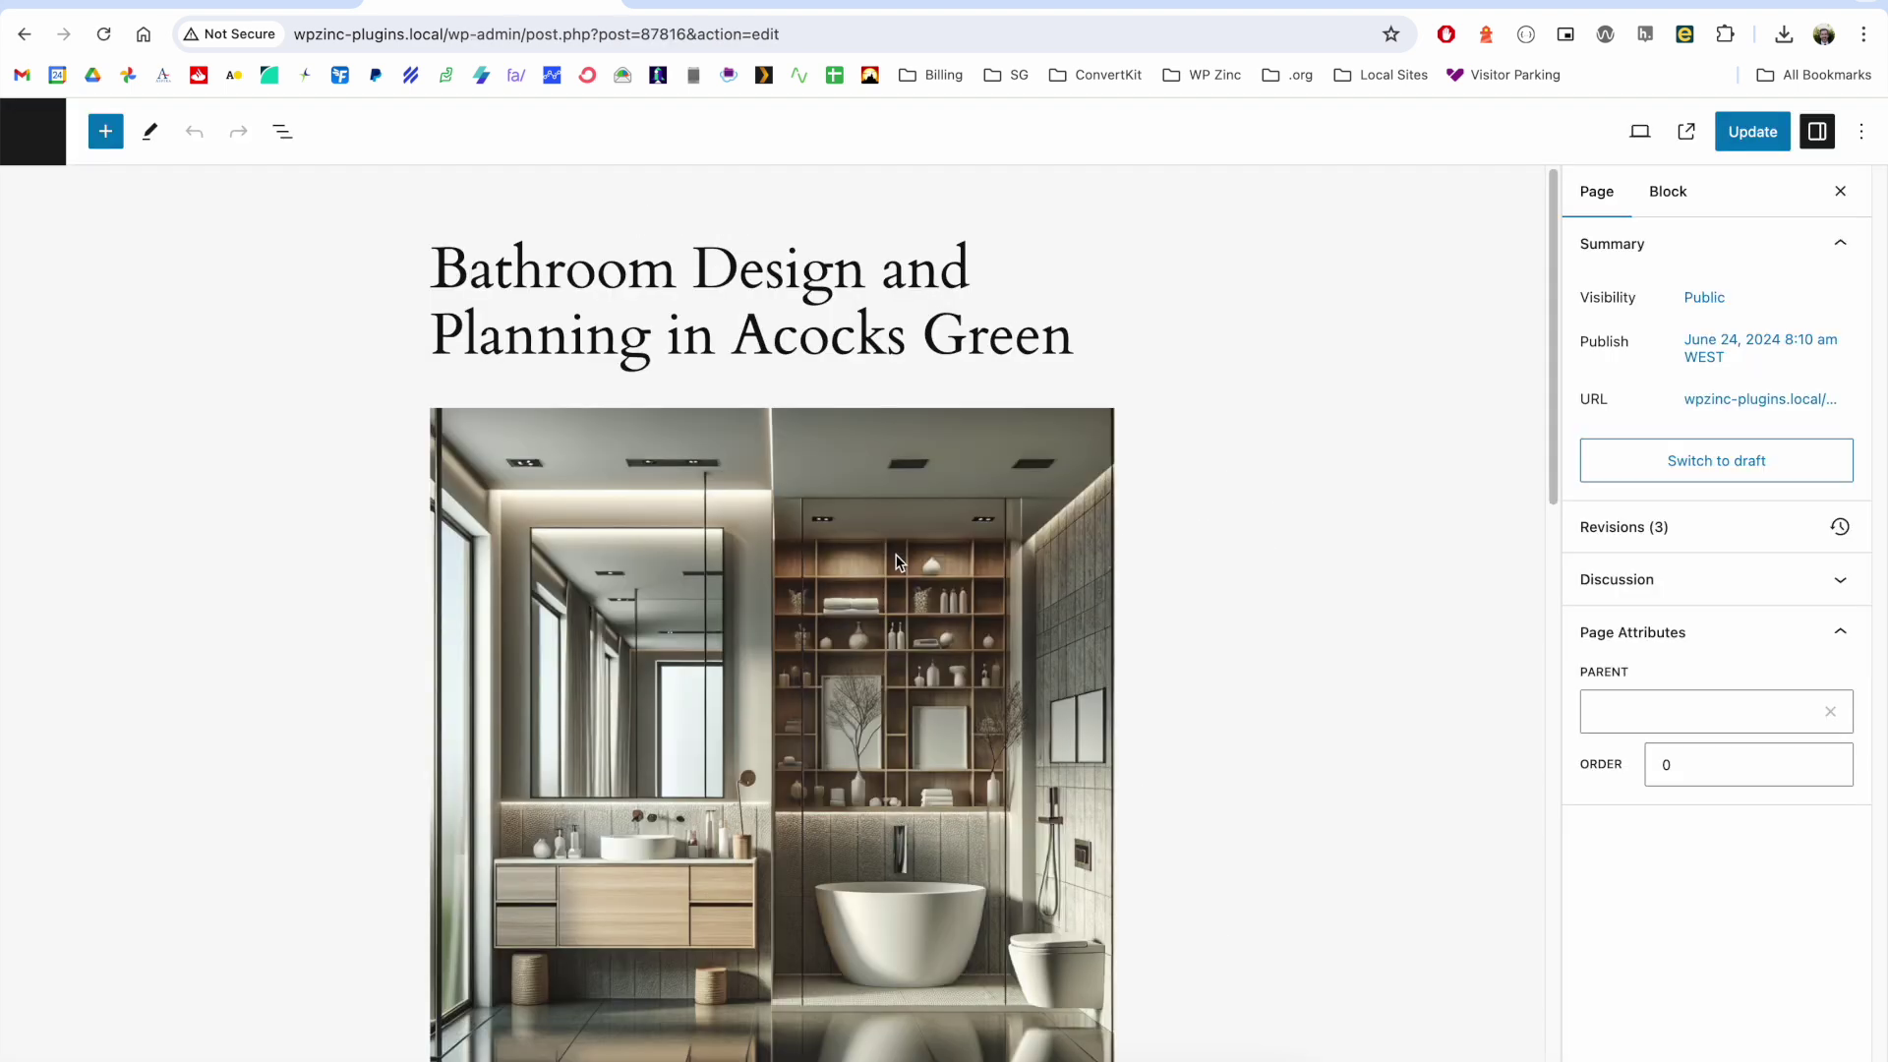
scroll(887, 563, "down", 10)
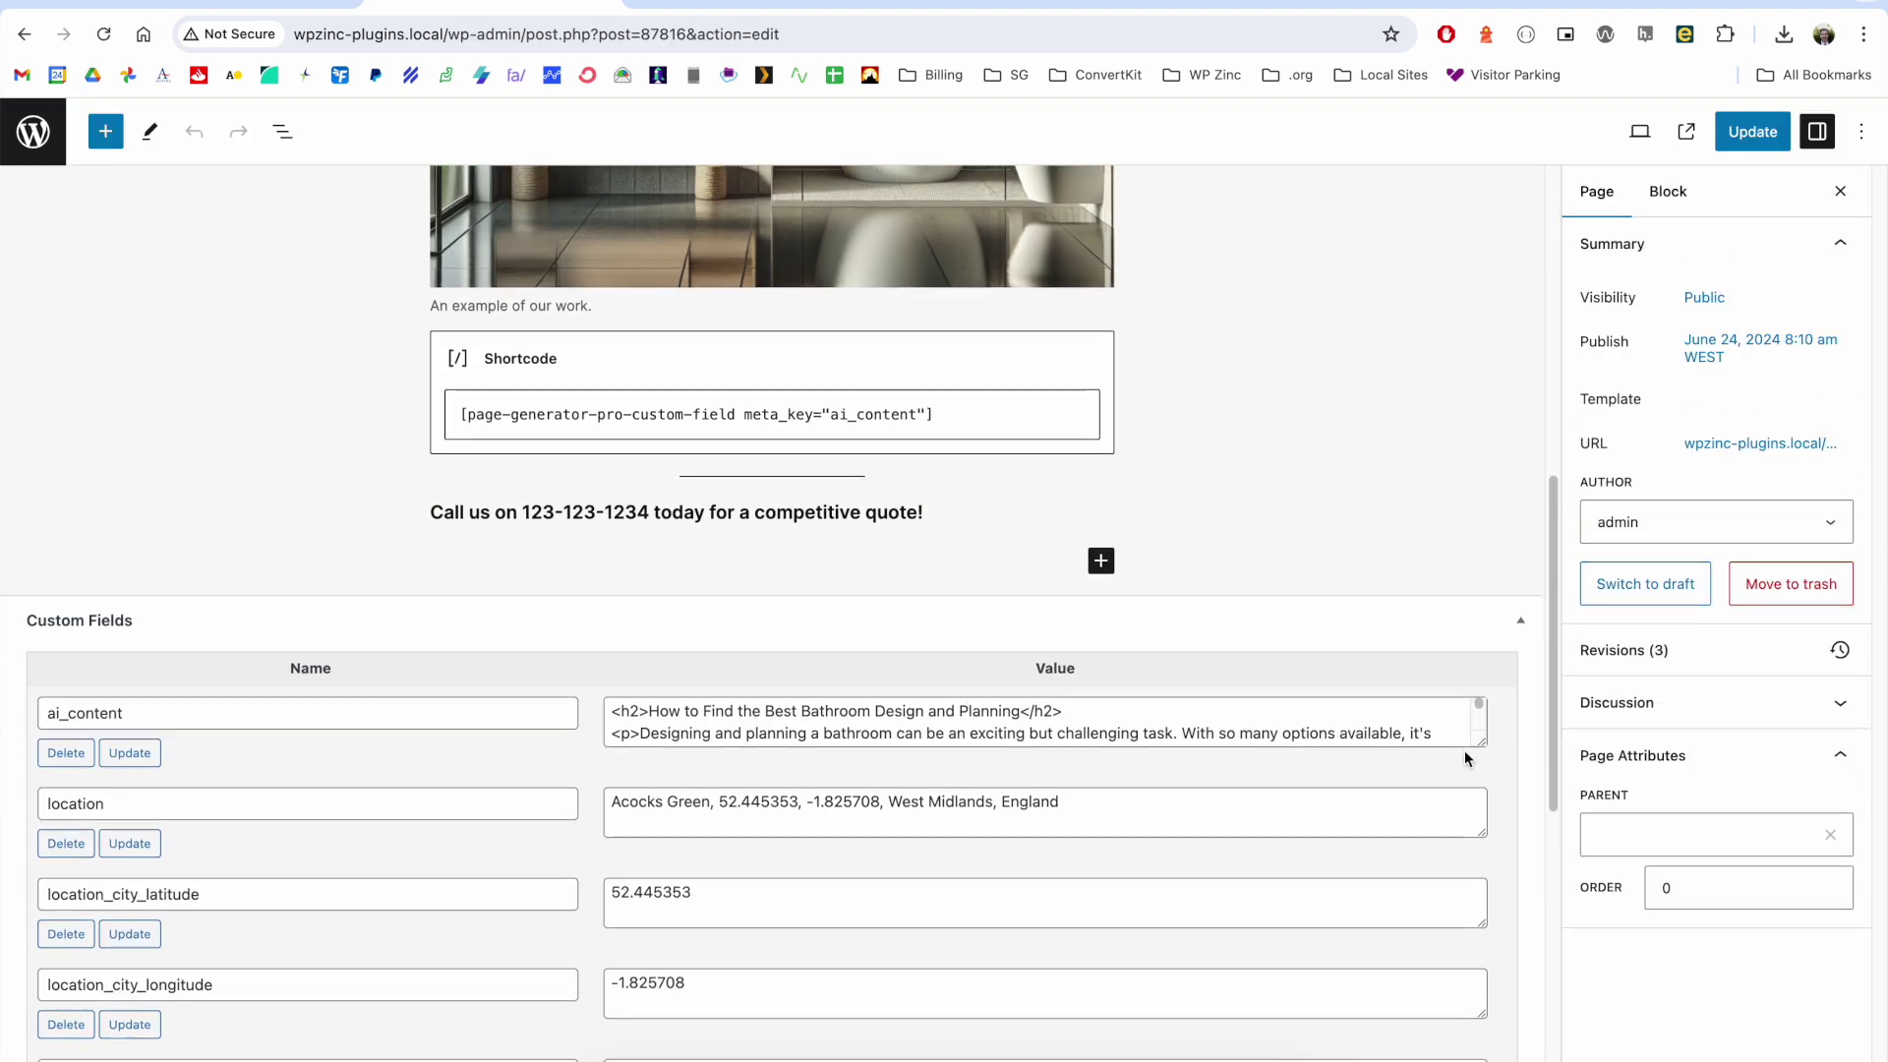
left_click(1131, 732)
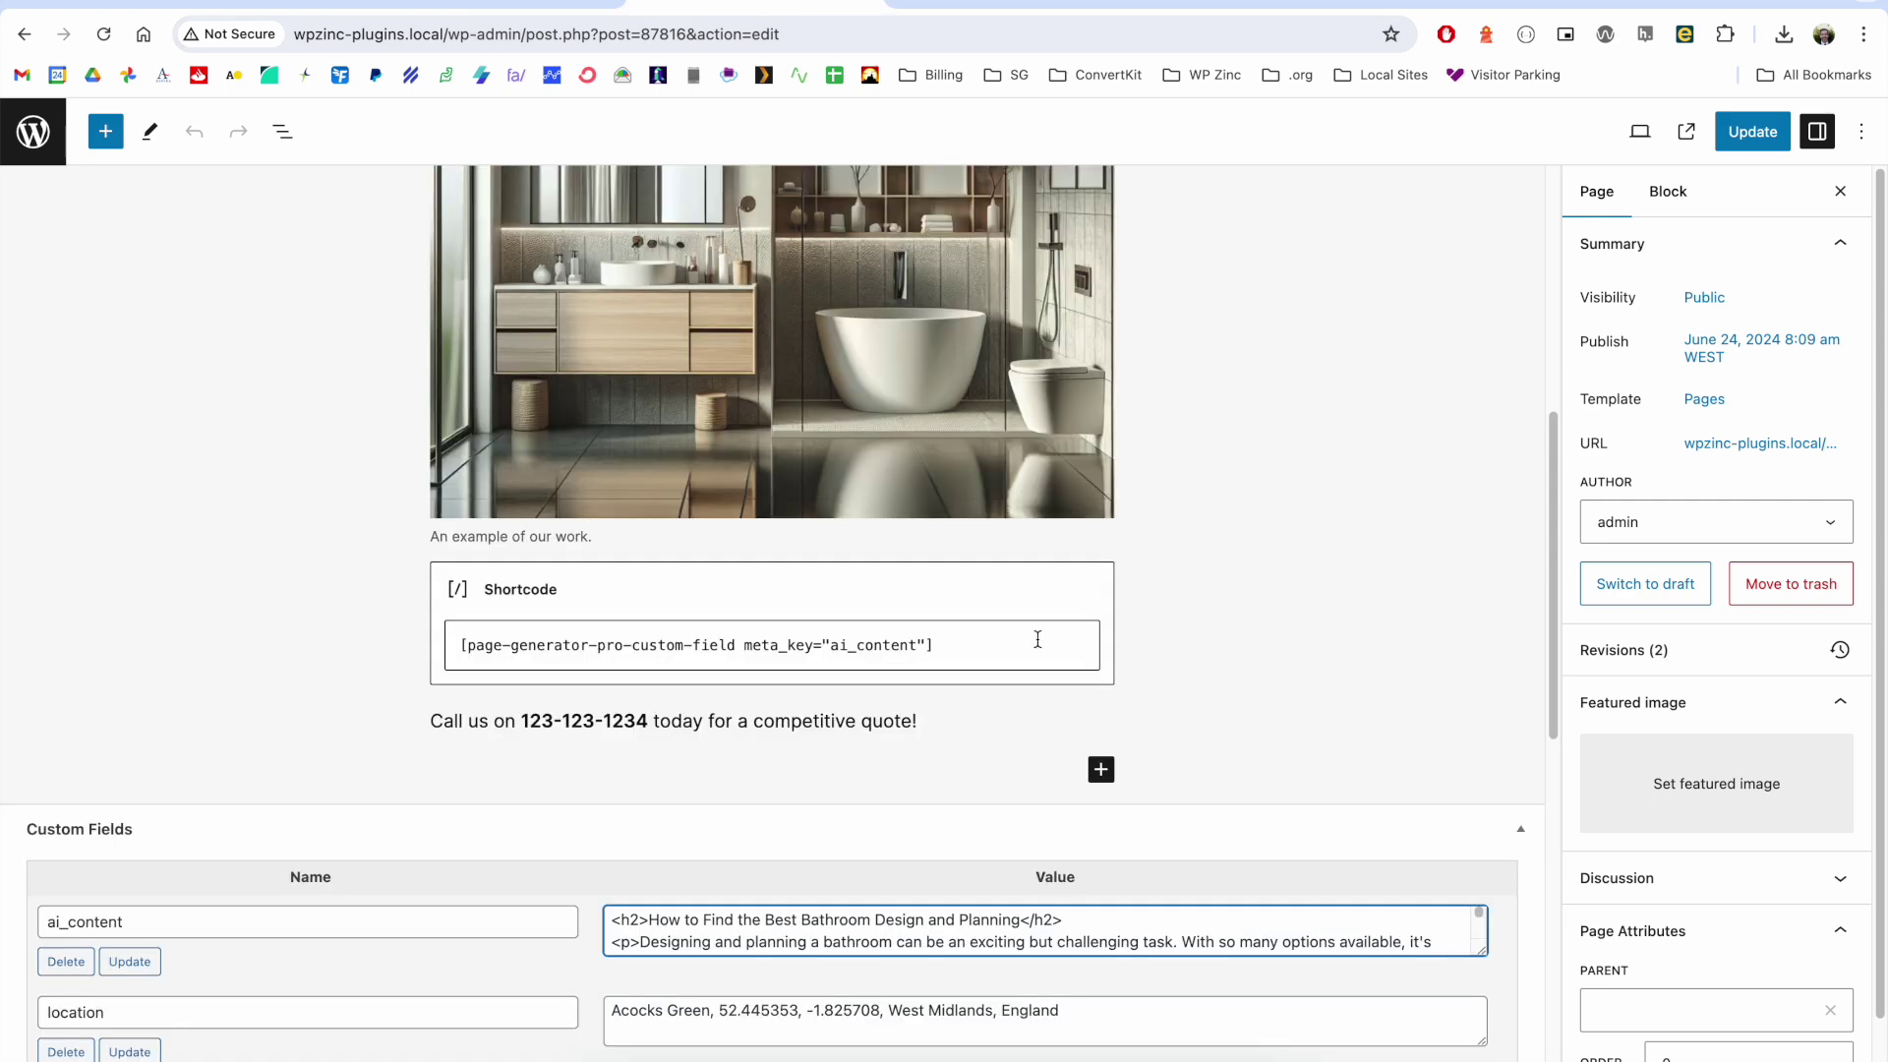
Enlarge the ai_content value box and highlight the stored article's first heading.
scroll(1178, 680, "down", 1)
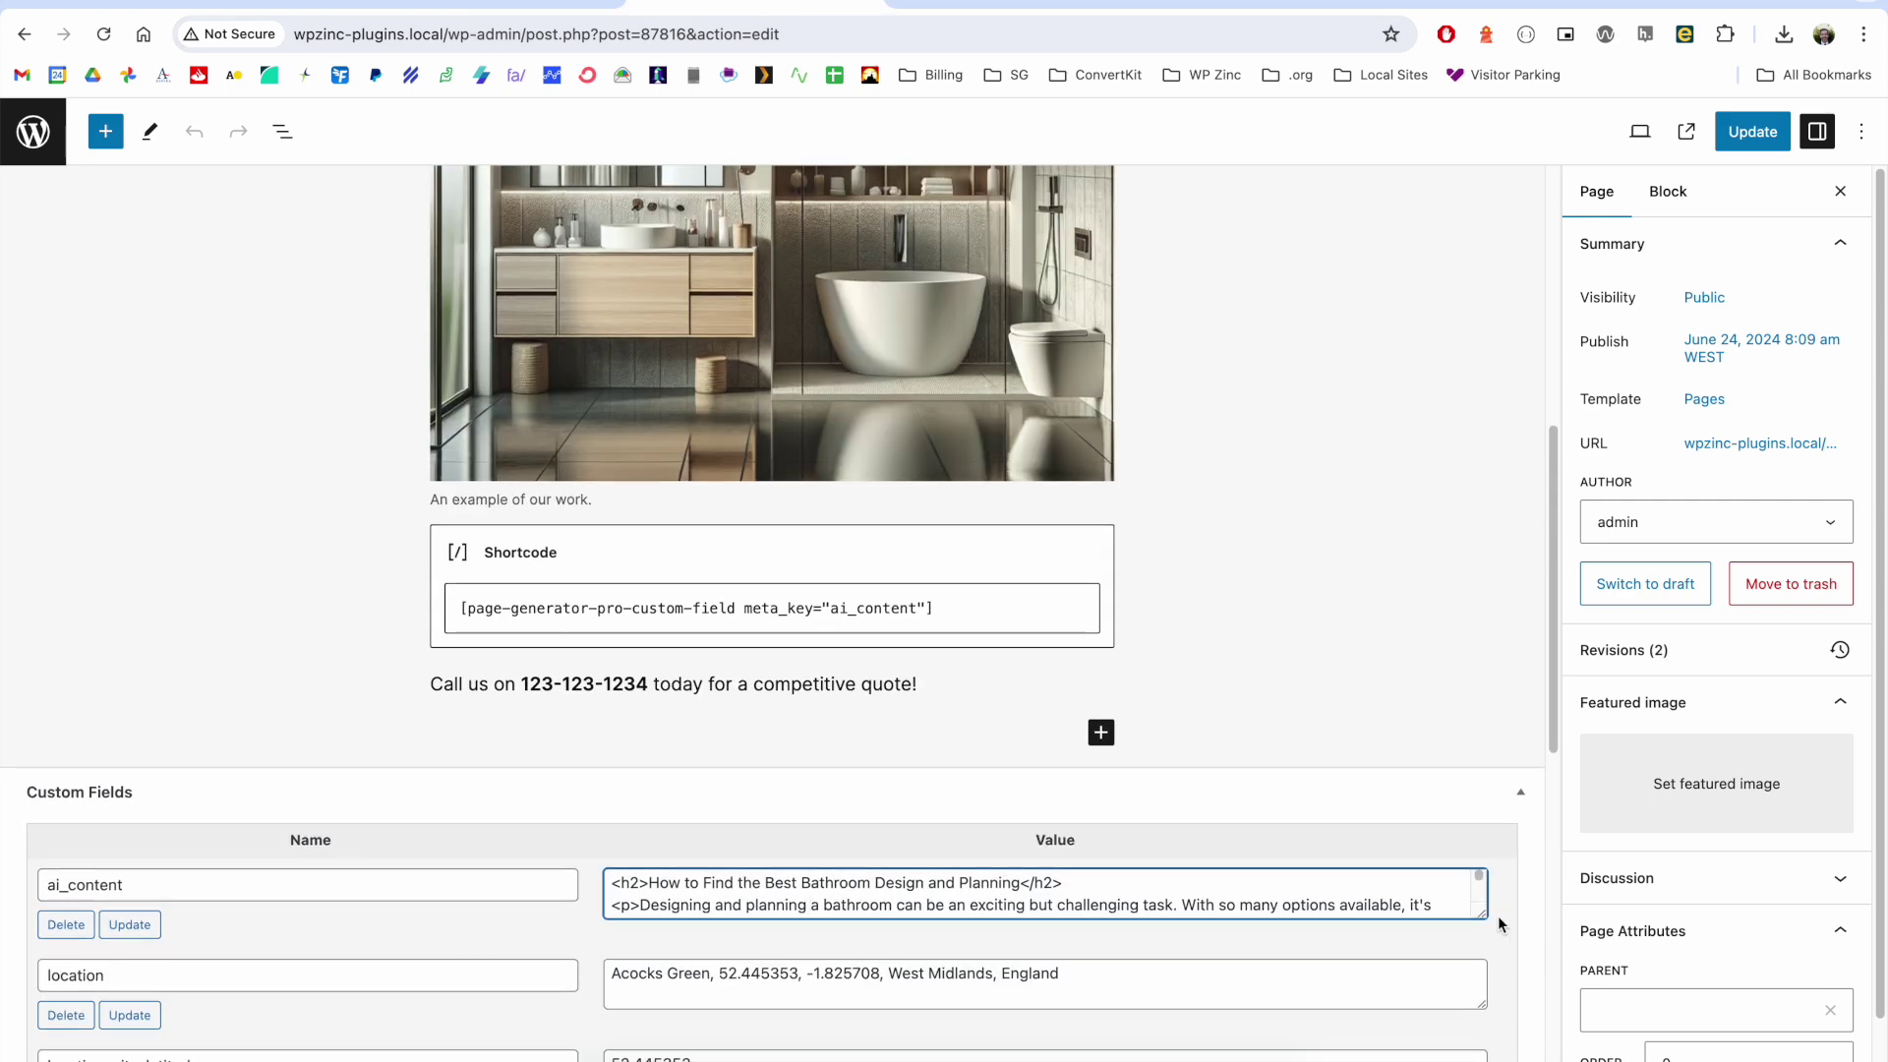
left_click_drag(1482, 919, 1481, 1060)
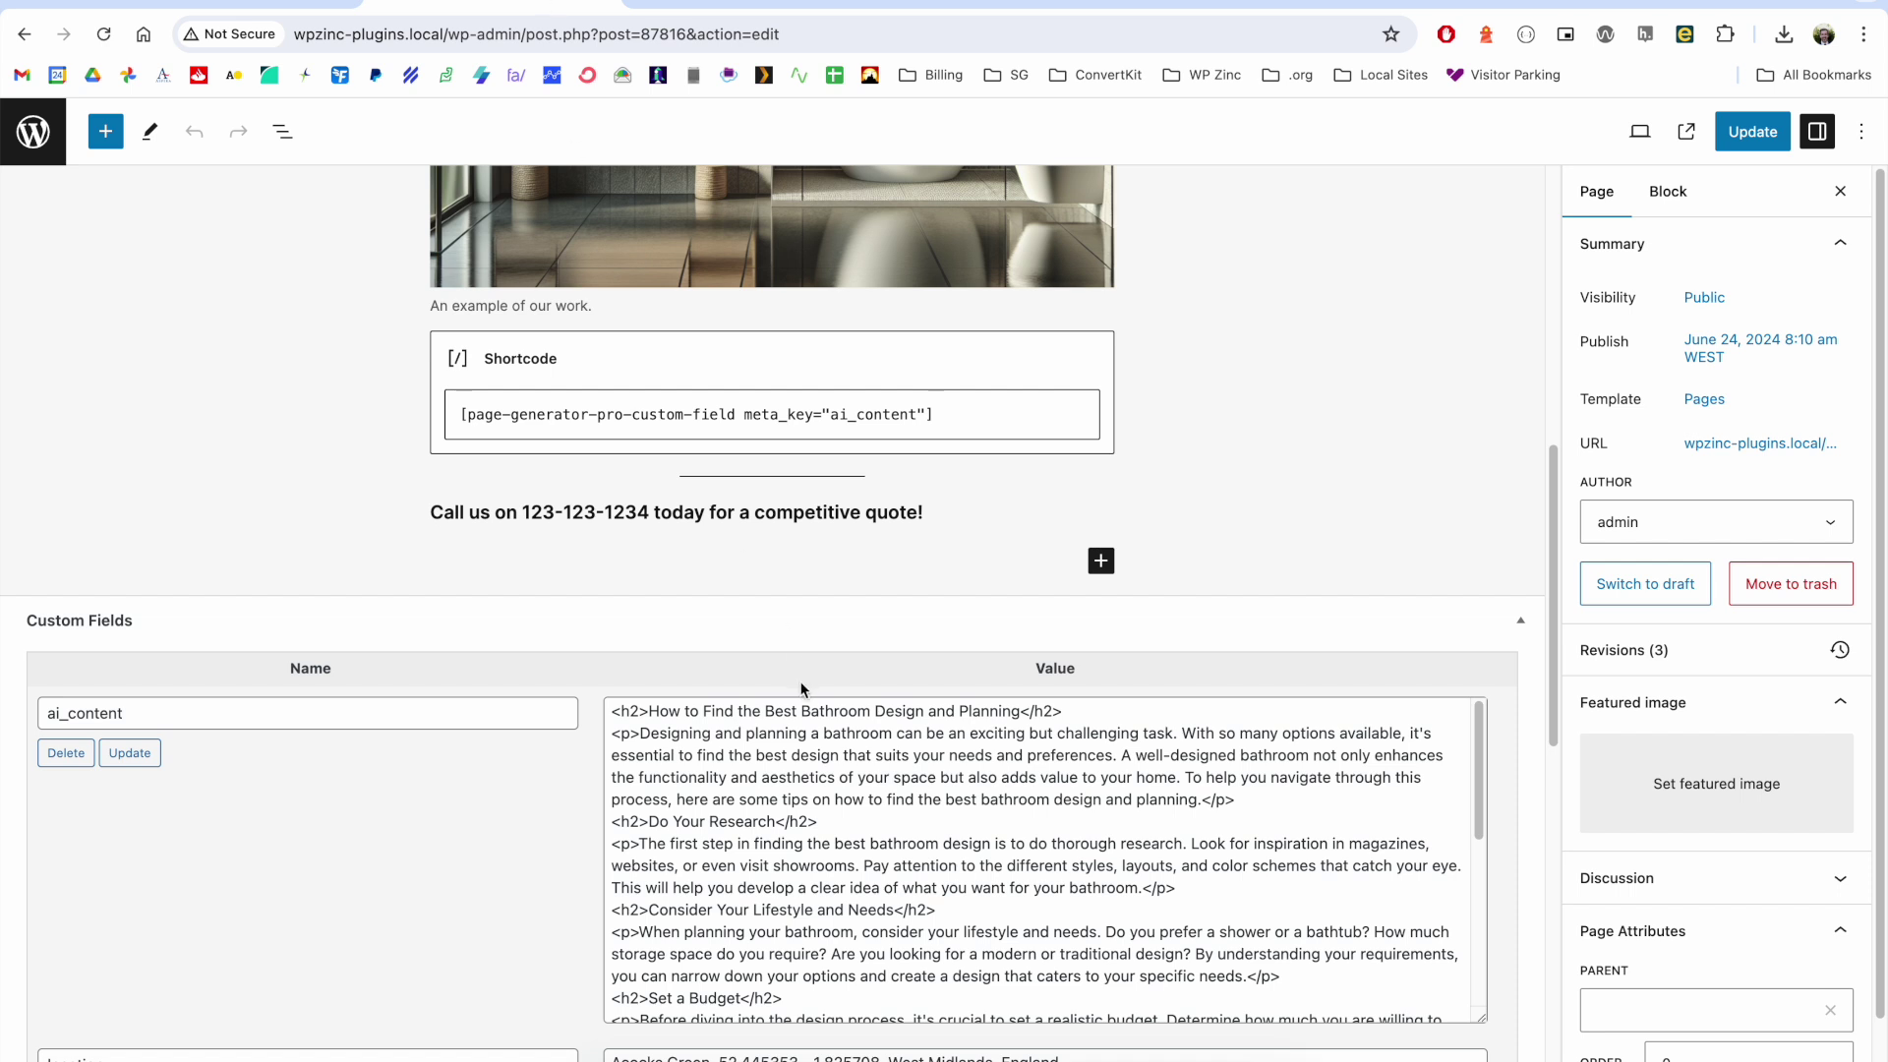
left_click(653, 712)
left_click_drag(653, 712, 1020, 711)
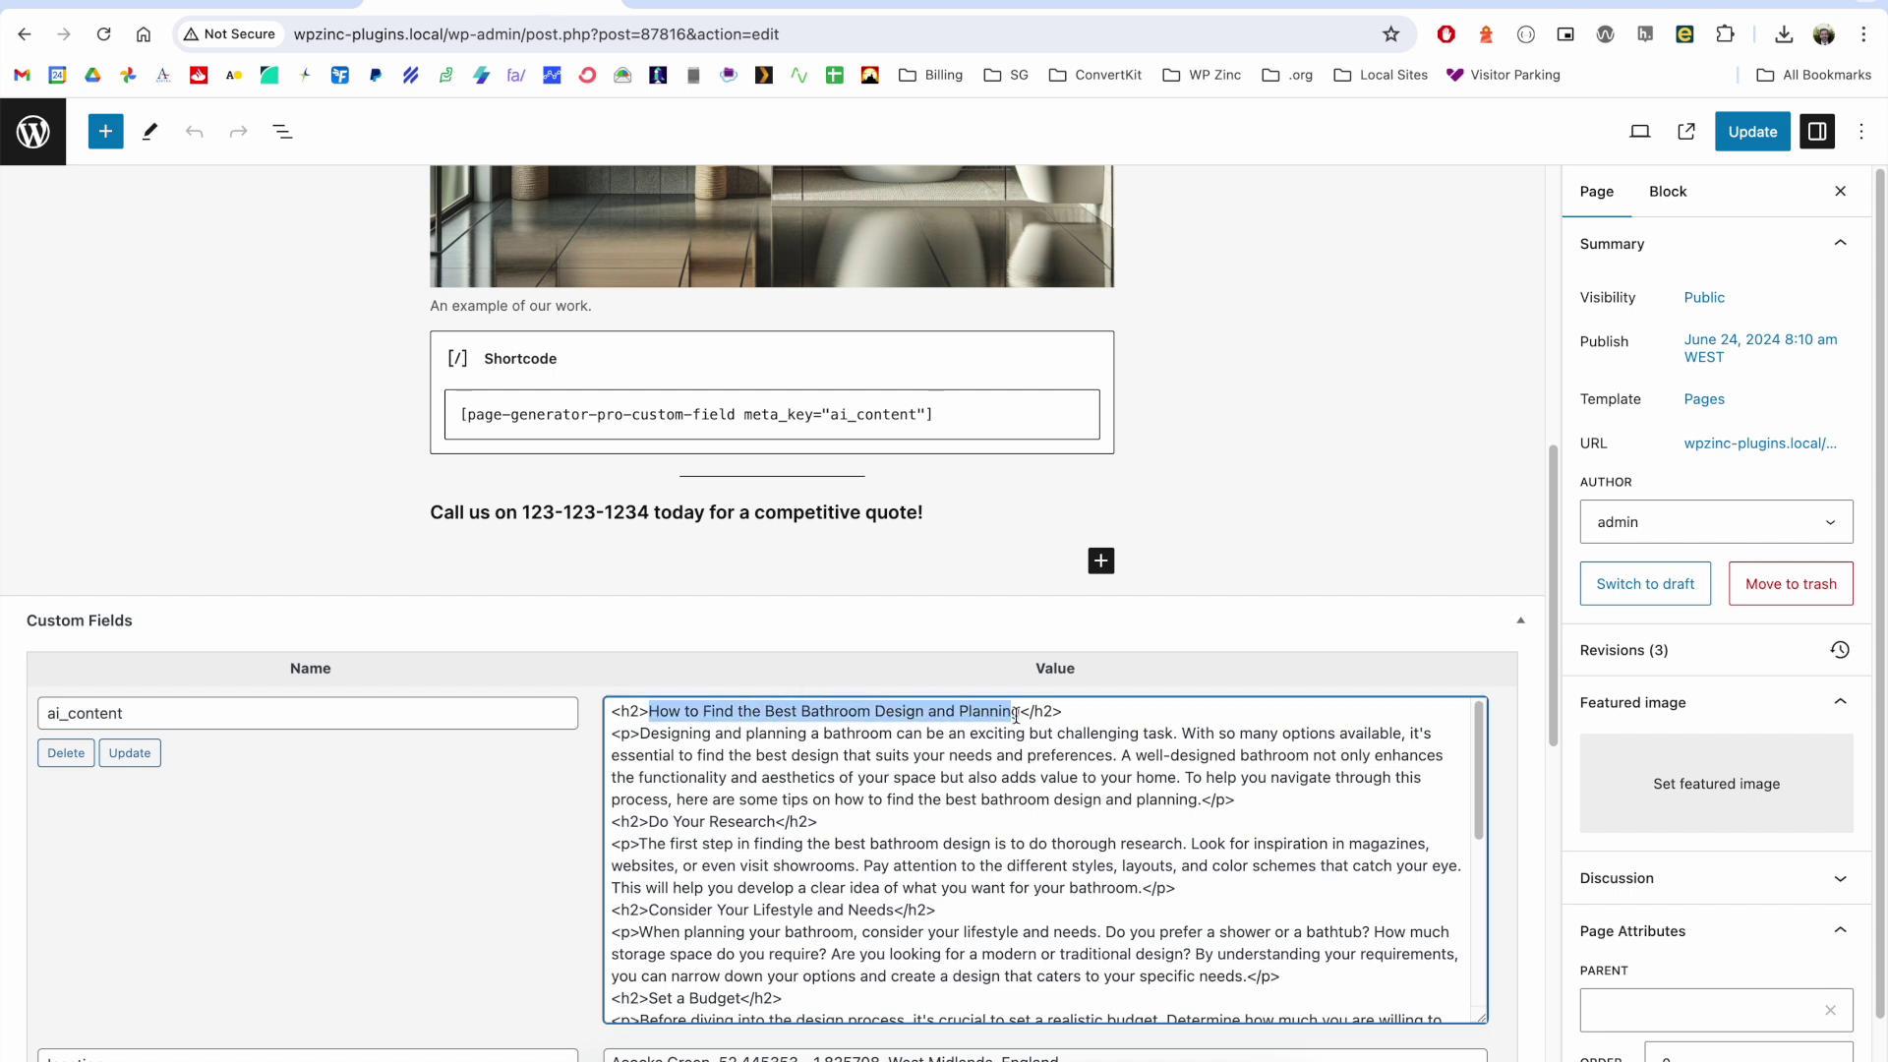